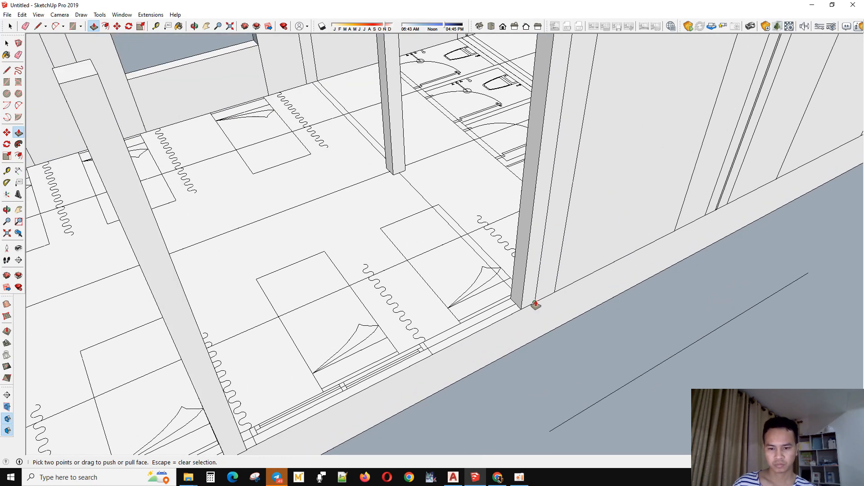
# Extend the front wall with Push/Pull, adding sections up to the window edges and column marked on the plan
pyautogui.click(432, 355)
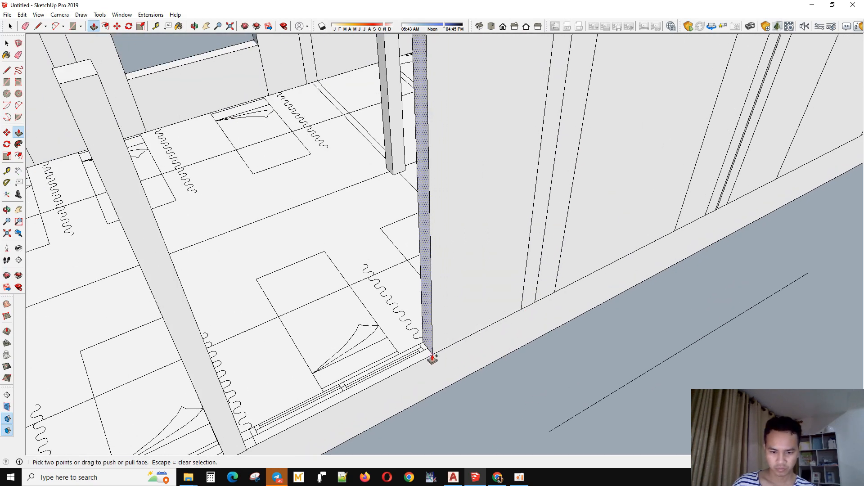
pyautogui.keyDown('shift'); pyautogui.moveTo(432, 359); pyautogui.dragTo(630, 278, button='middle'); pyautogui.keyUp('shift')
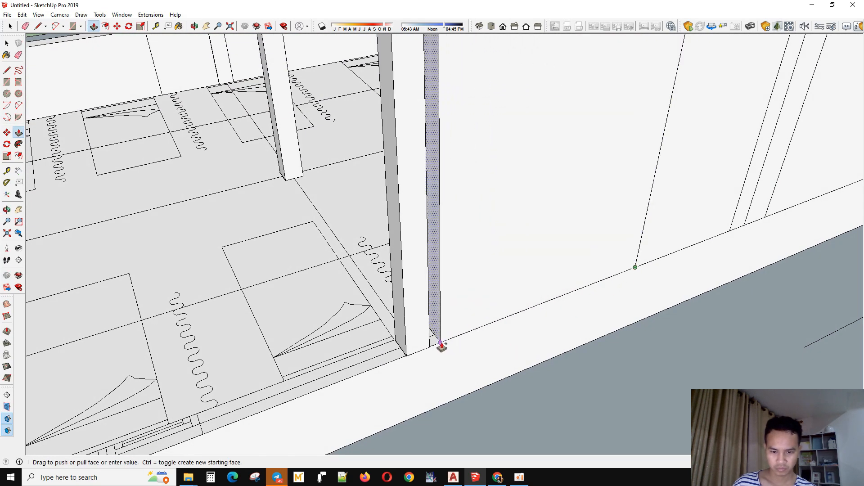
pyautogui.keyDown('shift'); pyautogui.moveTo(431, 351); pyautogui.dragTo(560, 298, button='middle'); pyautogui.keyUp('shift')
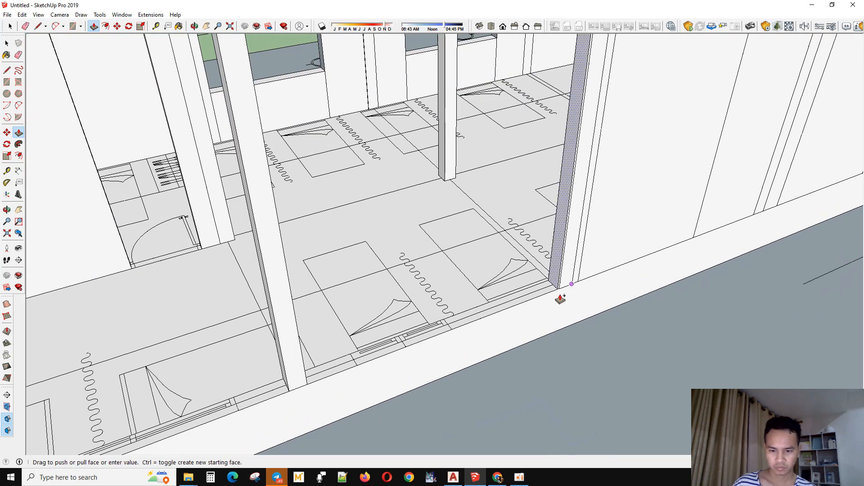
pyautogui.scroll(2, 562, 293)
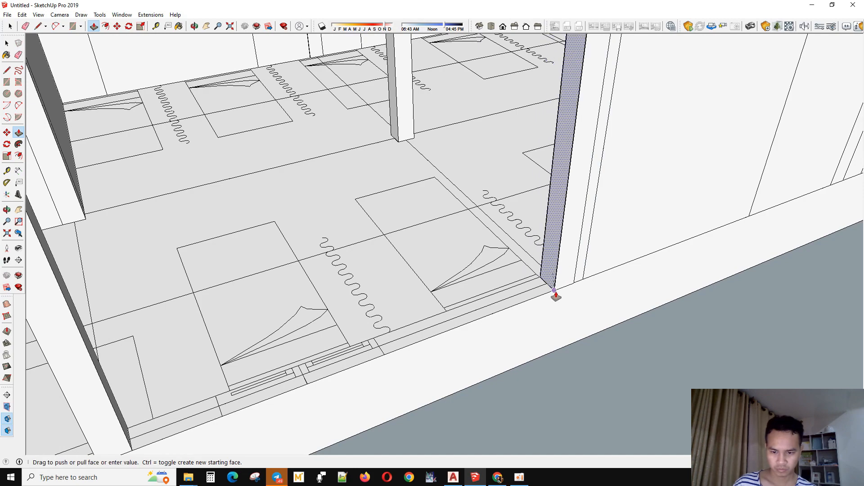
pyautogui.scroll(4, 556, 295)
pyautogui.scroll(-8, 491, 382)
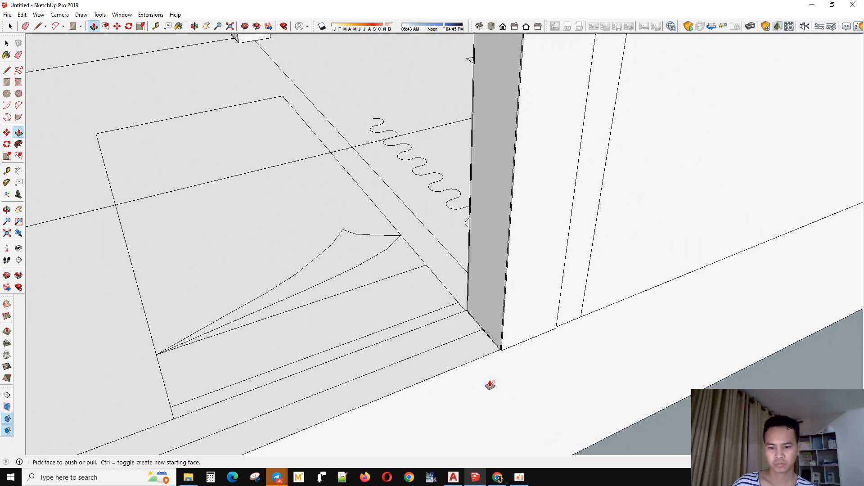
pyautogui.press('space')
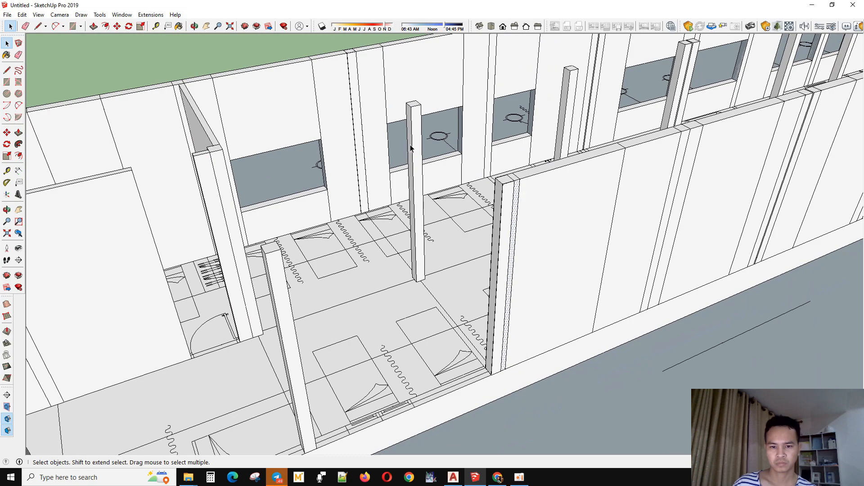
pyautogui.doubleClick(410, 148)
pyautogui.click(410, 149)
pyautogui.moveTo(421, 182); pyautogui.dragTo(520, 266, button='middle')
pyautogui.moveTo(588, 291); pyautogui.dragTo(506, 225, button='middle')
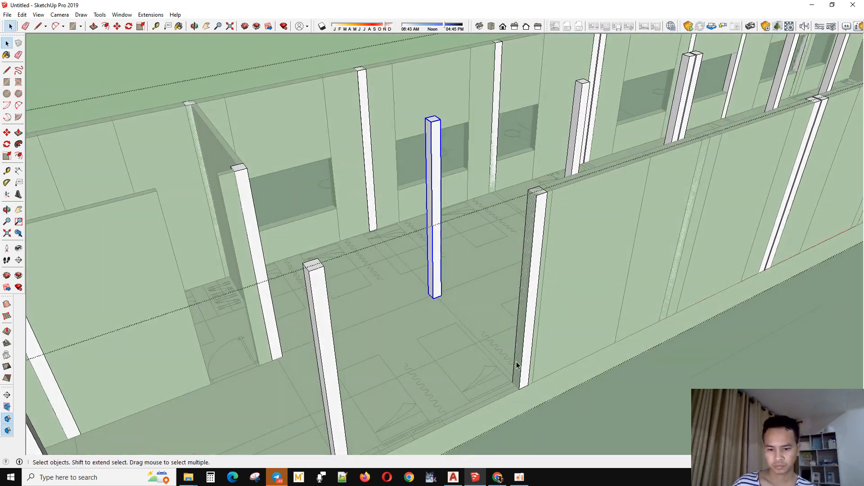
pyautogui.scroll(3, 517, 366)
pyautogui.scroll(-2, 535, 338)
pyautogui.scroll(5, 595, 313)
pyautogui.scroll(-3, 606, 304)
pyautogui.moveTo(472, 310); pyautogui.dragTo(540, 385, button='middle')
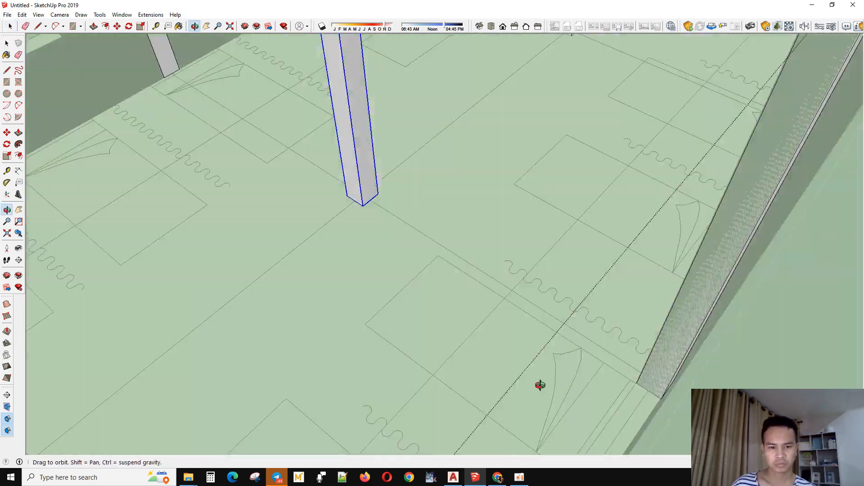
pyautogui.scroll(-5, 509, 382)
pyautogui.moveTo(478, 384); pyautogui.dragTo(440, 303, button='middle')
pyautogui.scroll(5, 405, 311)
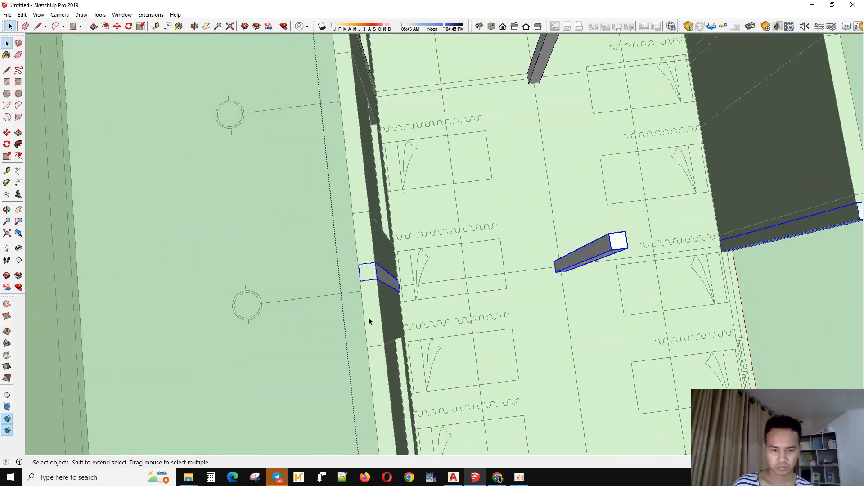
pyautogui.moveTo(370, 321); pyautogui.dragTo(447, 241, button='middle')
pyautogui.scroll(6, 367, 191)
pyautogui.press('m')
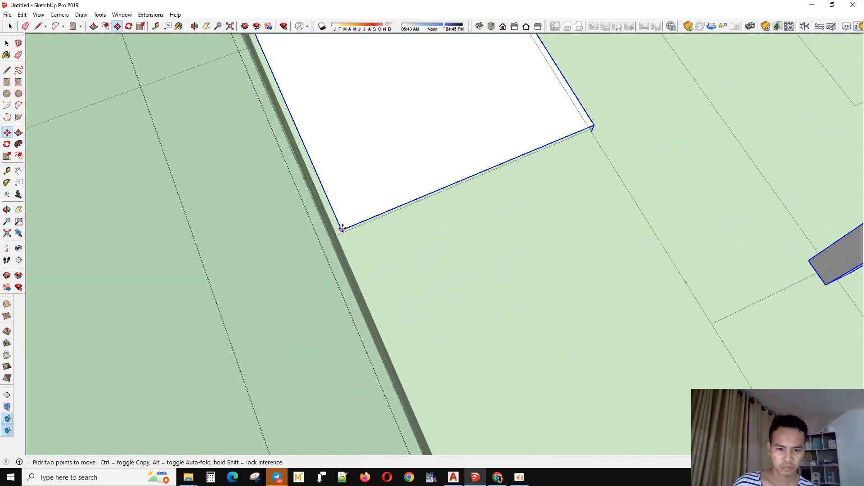
pyautogui.scroll(-7, 325, 264)
pyautogui.moveTo(360, 266); pyautogui.dragTo(271, 230, button='middle')
pyautogui.press('space')
# Push/Pull the front wall's end face past the column as new sections ending at the next window marks
pyautogui.click(738, 300)
pyautogui.moveTo(729, 295); pyautogui.dragTo(509, 258, button='middle')
pyautogui.scroll(3, 433, 270)
pyautogui.moveTo(433, 269); pyautogui.dragTo(573, 265, button='middle')
pyautogui.scroll(6, 509, 360)
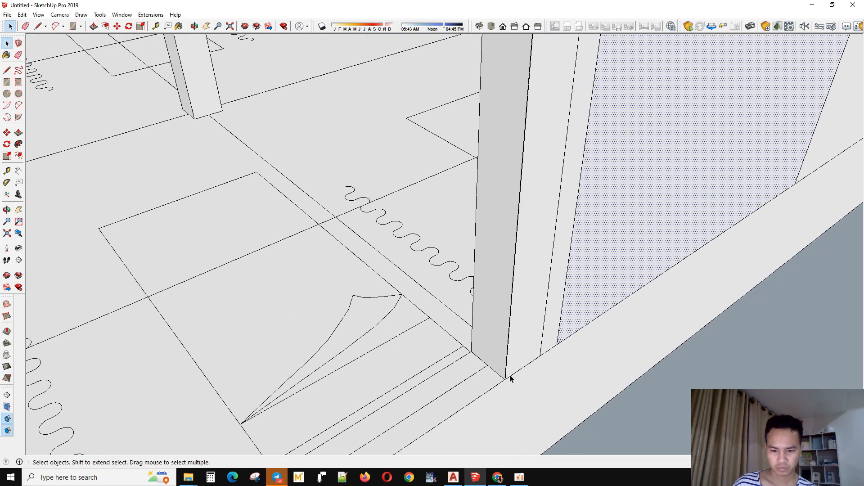
pyautogui.scroll(4, 499, 349)
pyautogui.press('p')
pyautogui.click(479, 362)
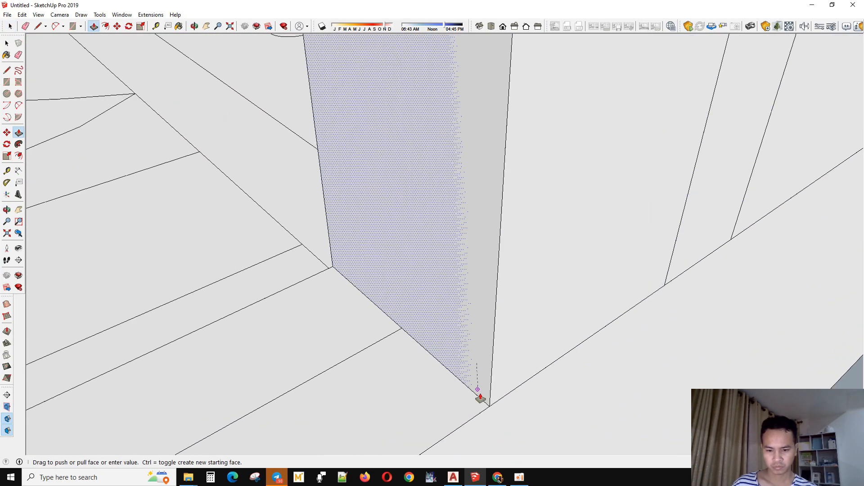
pyautogui.click(490, 405)
pyautogui.scroll(-2, 491, 360)
pyautogui.scroll(-4, 505, 285)
pyautogui.click(487, 280)
pyautogui.scroll(-5, 478, 252)
pyautogui.press('ctrl')
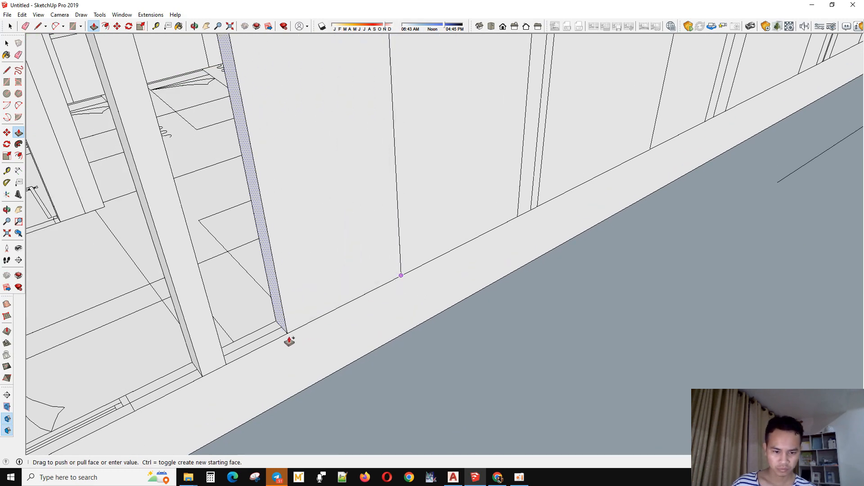
pyautogui.click(229, 371)
# Continue the front wall through the following window bay, ending each new section at the plan's window and column lines
pyautogui.scroll(-5, 669, 247)
pyautogui.scroll(7, 531, 284)
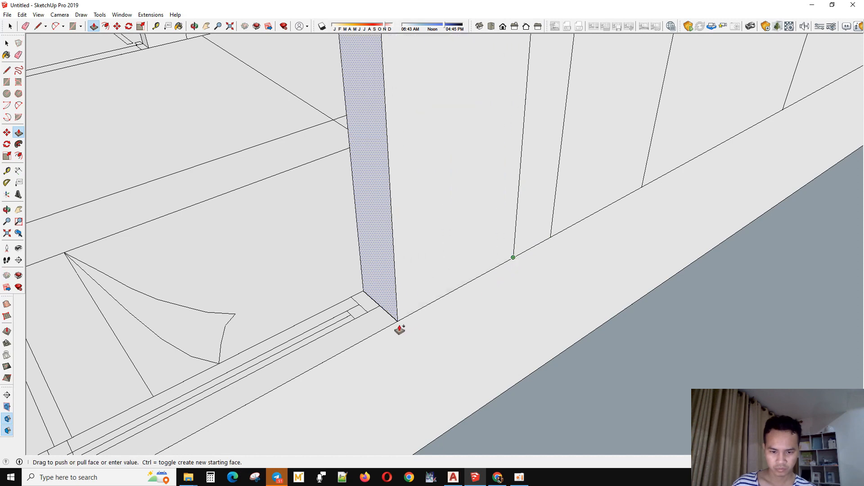
pyautogui.click(398, 325)
pyautogui.scroll(-3, 674, 212)
pyautogui.click(541, 273)
pyautogui.scroll(-3, 556, 241)
pyautogui.scroll(4, 445, 311)
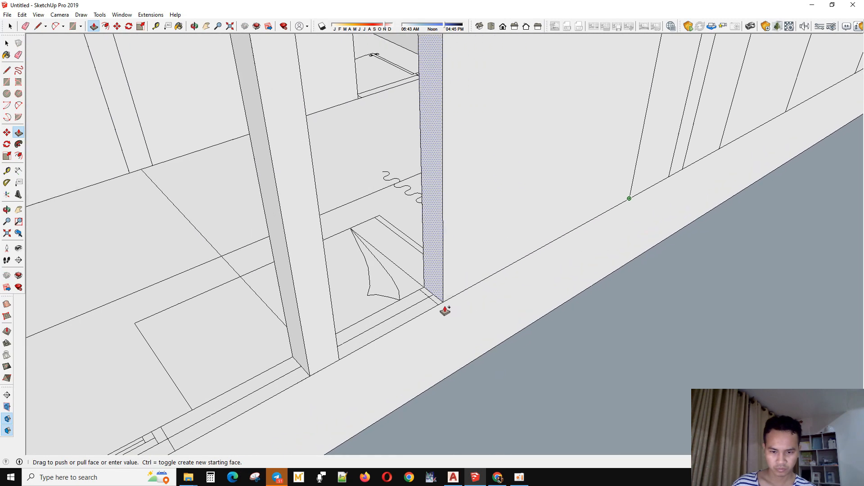
# Close the remaining gap in the front wall with new sections split at the window marks, up to the existing wall
pyautogui.click(441, 311)
pyautogui.scroll(-3, 744, 242)
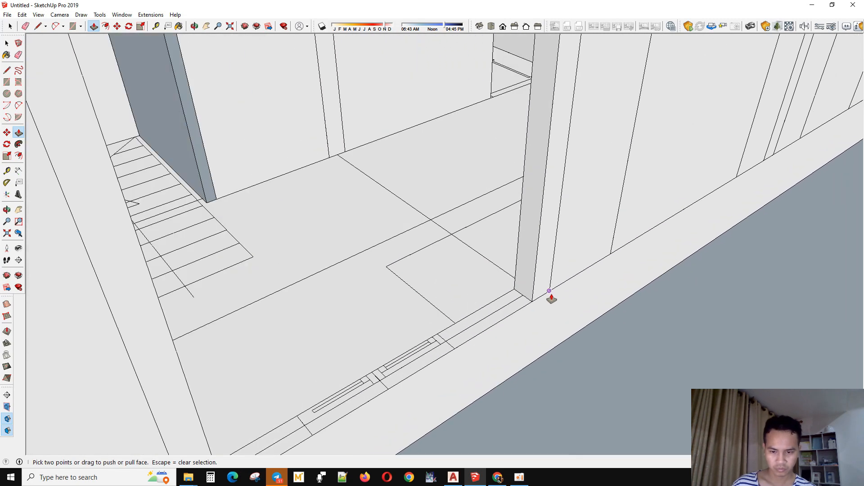
pyautogui.click(454, 349)
pyautogui.scroll(-3, 606, 189)
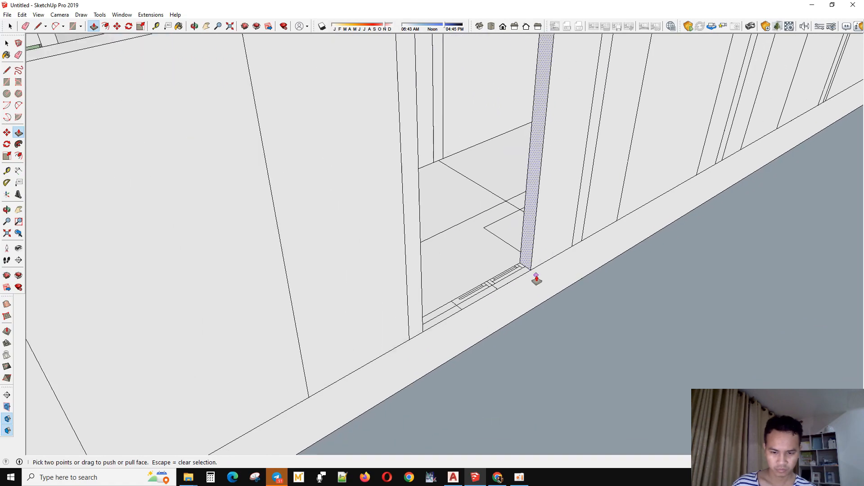
pyautogui.scroll(3, 534, 274)
pyautogui.click(524, 260)
pyautogui.click(403, 337)
pyautogui.click(403, 338)
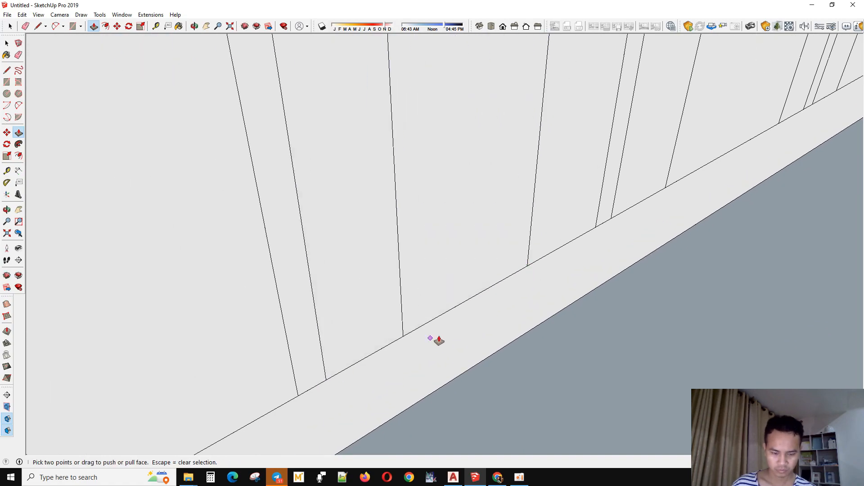
pyautogui.scroll(-10, 430, 338)
pyautogui.moveTo(430, 338); pyautogui.dragTo(252, 343, button='middle')
pyautogui.scroll(-4, 245, 344)
pyautogui.press('space')
# Move the floor plan linework outward so its window symbols lie on the slab strip in front of the wall
pyautogui.scroll(4, 531, 279)
pyautogui.moveTo(531, 315); pyautogui.dragTo(602, 295, button='middle')
pyautogui.scroll(5, 637, 176)
pyautogui.moveTo(636, 176); pyautogui.dragTo(577, 195, button='middle')
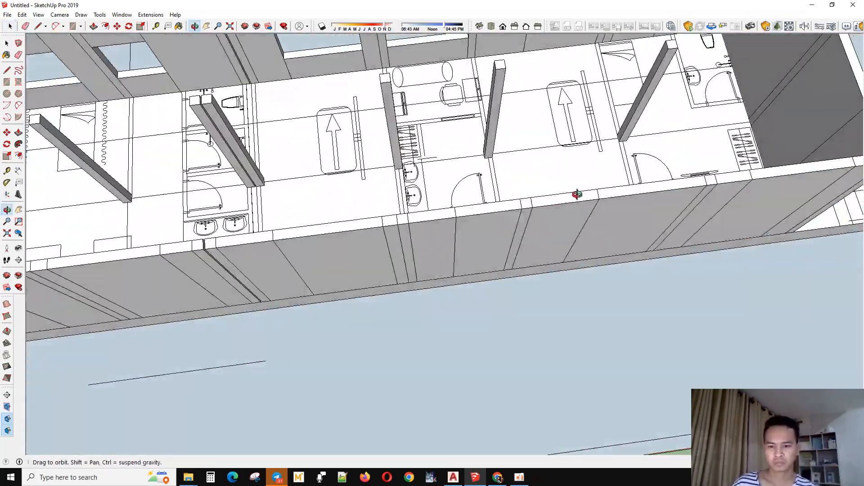
pyautogui.scroll(-4, 577, 195)
pyautogui.moveTo(760, 189); pyautogui.dragTo(657, 252, button='middle')
pyautogui.scroll(4, 662, 270)
pyautogui.scroll(2, 618, 298)
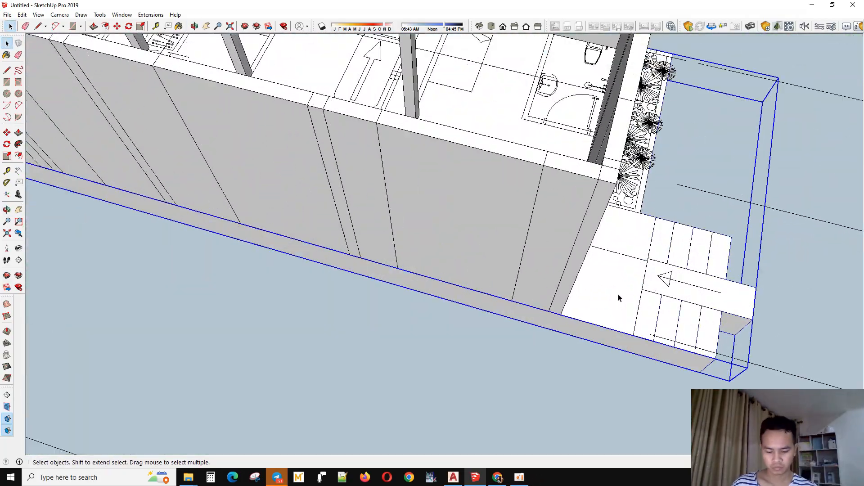
pyautogui.press('space')
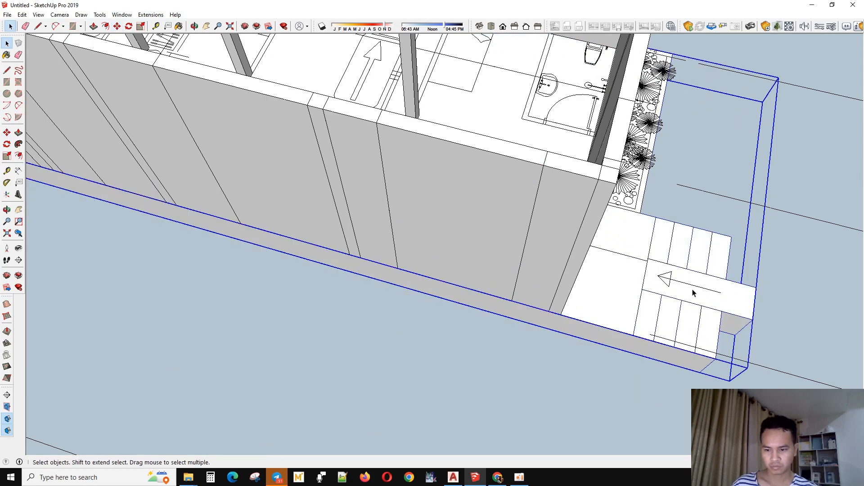
pyautogui.moveTo(700, 197); pyautogui.dragTo(633, 343, button='middle')
pyautogui.press('m')
pyautogui.scroll(3, 535, 270)
pyautogui.press('space')
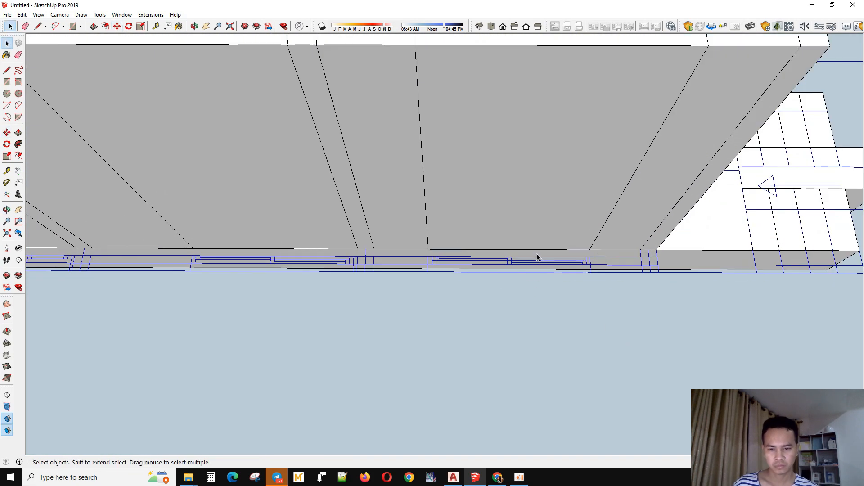
# Try to select the front wall's bottom edges at the window openings marked on the plan
pyautogui.click(536, 251)
pyautogui.scroll(-3, 755, 267)
pyautogui.scroll(3, 498, 256)
pyautogui.keyDown('shift'); pyautogui.click(471, 247); pyautogui.keyUp('shift')
pyautogui.scroll(-3, 679, 258)
pyautogui.scroll(3, 337, 257)
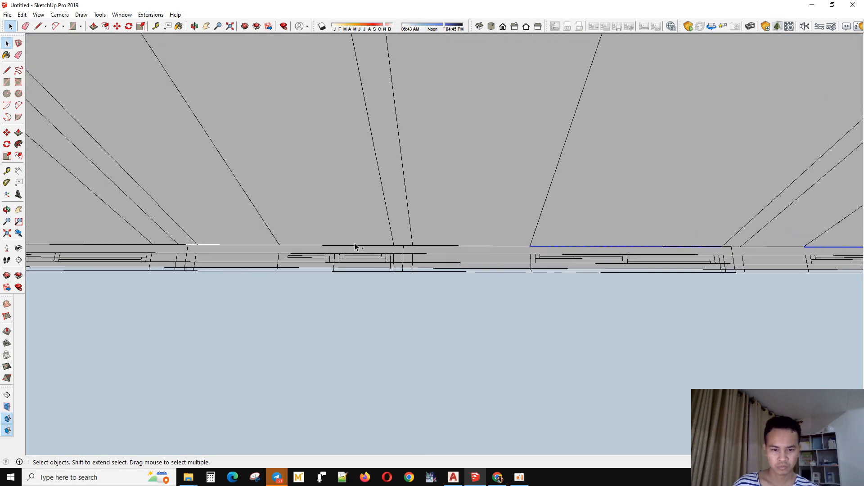
pyautogui.keyDown('shift'); pyautogui.click(356, 244); pyautogui.keyUp('shift')
pyautogui.click(371, 247)
pyautogui.keyDown('ctrl'); pyautogui.click(542, 247); pyautogui.keyUp('ctrl')
pyautogui.scroll(-3, 543, 248)
pyautogui.scroll(3, 693, 255)
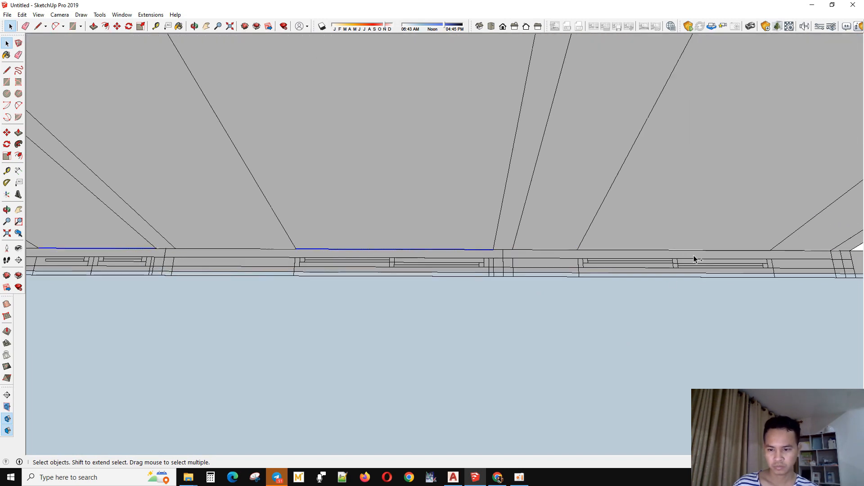
pyautogui.keyDown('ctrl'); pyautogui.click(697, 253); pyautogui.keyUp('ctrl')
pyautogui.scroll(-1, 726, 248)
pyautogui.scroll(1, 725, 248)
pyautogui.click(704, 250)
pyautogui.click(699, 254)
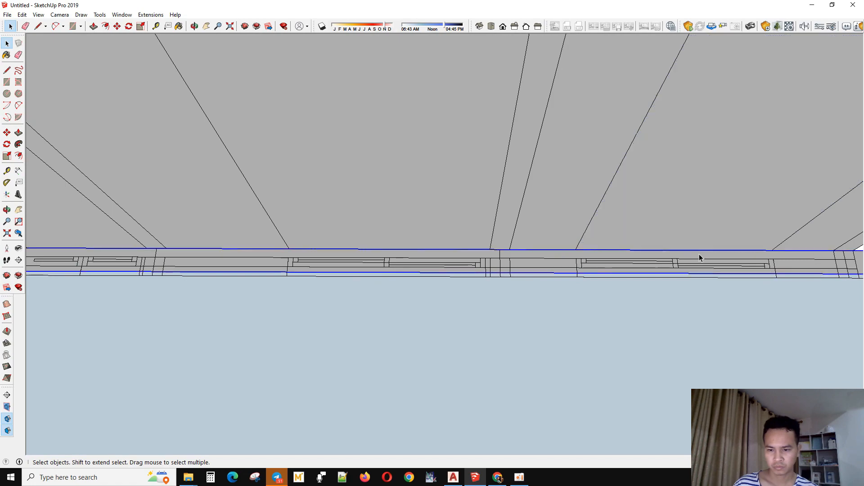
# Select the bottom edge of the window panel nearest the stairs and add the bottom edges of the neighbouring window panels
pyautogui.scroll(-2, 640, 243)
pyautogui.moveTo(640, 243); pyautogui.dragTo(473, 306, button='middle')
pyautogui.scroll(2, 560, 381)
pyautogui.click(560, 383)
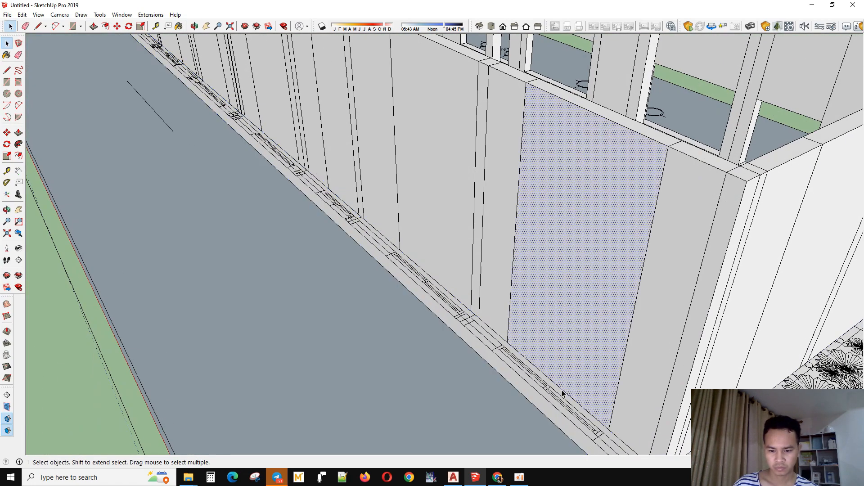
pyautogui.click(563, 390)
pyautogui.scroll(-2, 563, 391)
pyautogui.scroll(2, 474, 334)
pyautogui.keyDown('shift'); pyautogui.click(456, 308); pyautogui.keyUp('shift')
pyautogui.keyDown('shift'); pyautogui.click(456, 309); pyautogui.keyUp('shift')
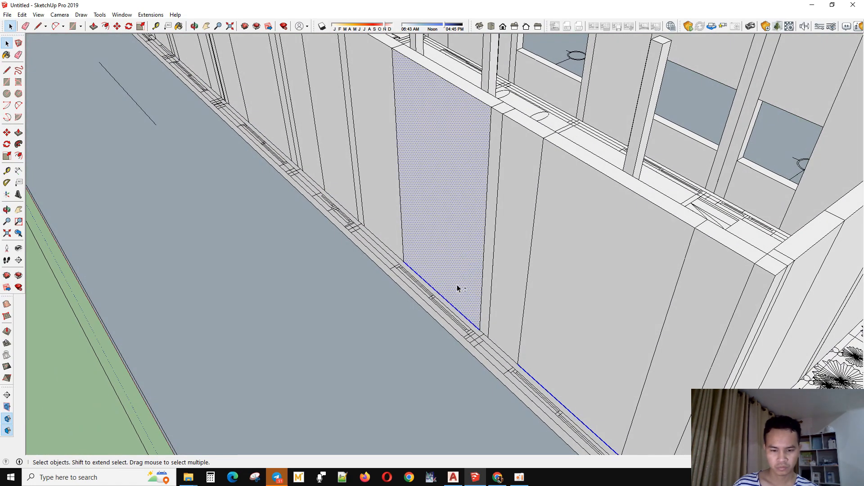
pyautogui.keyDown('shift'); pyautogui.click(456, 285); pyautogui.keyUp('shift')
pyautogui.keyDown('shift'); pyautogui.click(347, 210); pyautogui.keyUp('shift')
# Add the bottom edges of the next window panels along the front wall to the selection
pyautogui.scroll(-2, 566, 276)
pyautogui.scroll(4, 330, 160)
pyautogui.keyDown('shift'); pyautogui.click(342, 185); pyautogui.keyUp('shift')
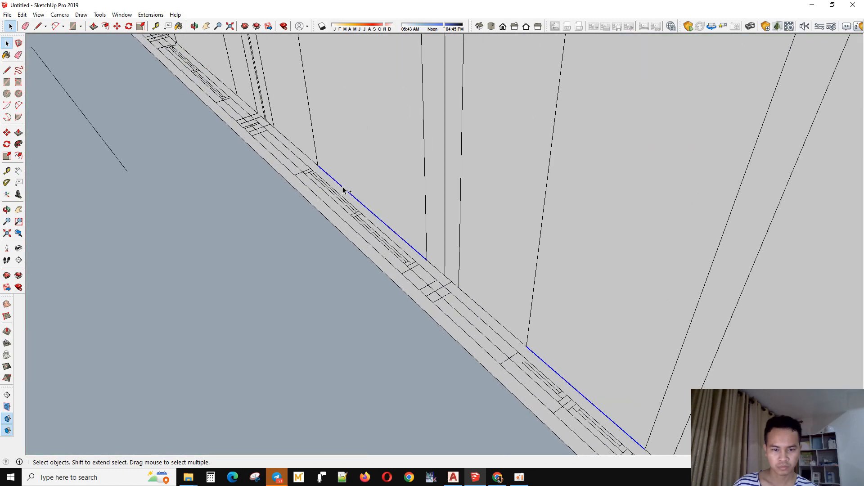
pyautogui.scroll(-2, 342, 187)
pyautogui.scroll(4, 288, 149)
pyautogui.scroll(-2, 625, 353)
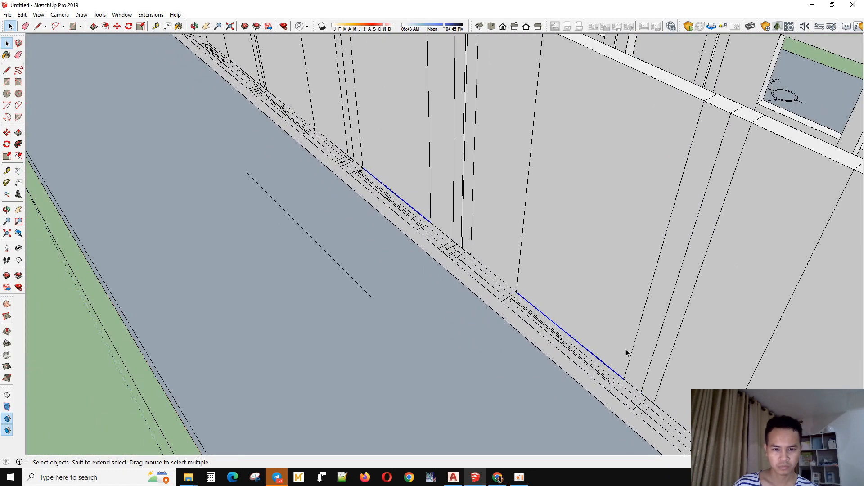
pyautogui.scroll(5, 286, 129)
pyautogui.scroll(-2, 716, 312)
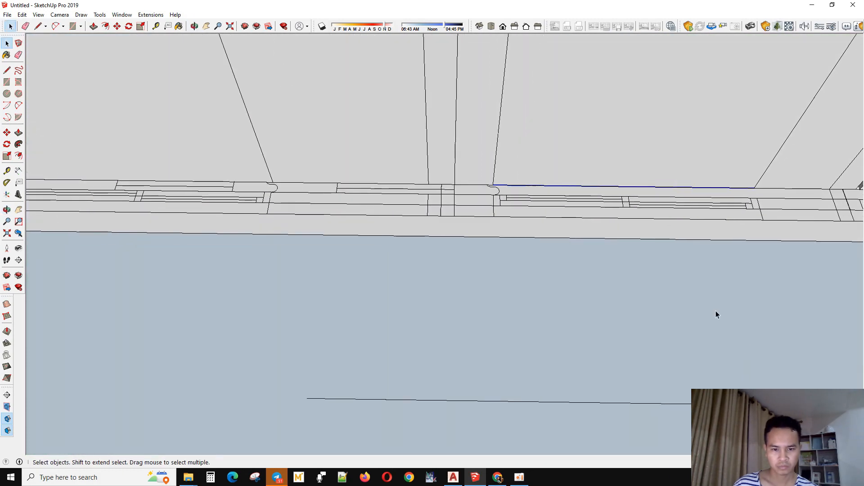
# Add the bottom edge of the wide window panel beside the selected one on the front wall to the selection
pyautogui.moveTo(716, 313); pyautogui.dragTo(590, 272, button='middle')
pyautogui.scroll(2, 285, 234)
pyautogui.scroll(1, 396, 246)
pyautogui.scroll(-1, 396, 248)
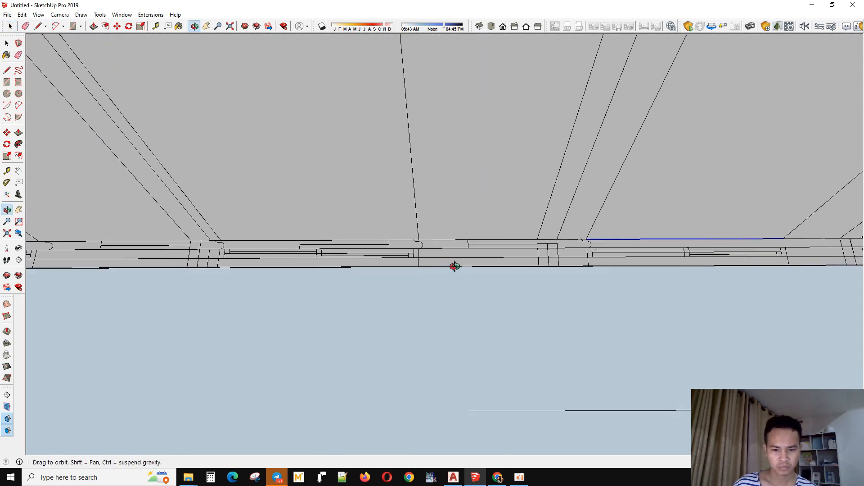
pyautogui.moveTo(454, 266); pyautogui.dragTo(132, 133, button='middle')
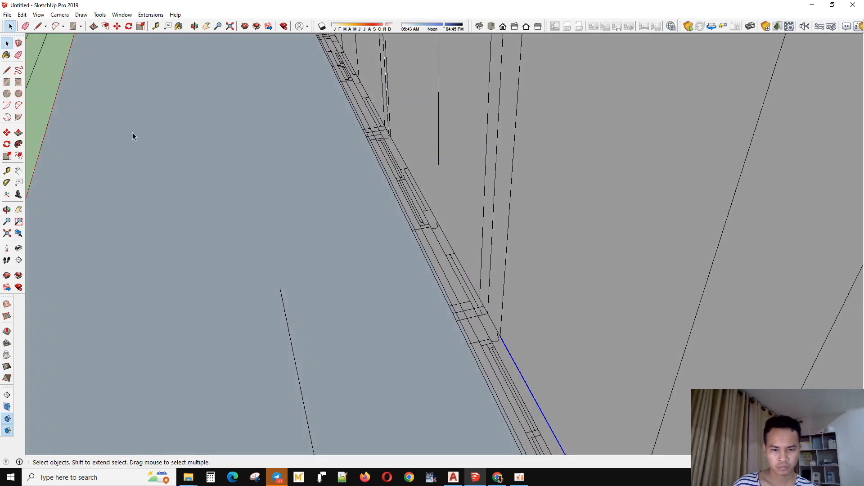
pyautogui.scroll(2, 401, 163)
pyautogui.scroll(-4, 350, 280)
pyautogui.moveTo(432, 216); pyautogui.dragTo(663, 235, button='middle')
pyautogui.scroll(2, 388, 302)
pyautogui.scroll(2, 444, 340)
pyautogui.scroll(-2, 504, 331)
pyautogui.moveTo(504, 332); pyautogui.dragTo(366, 320, button='middle')
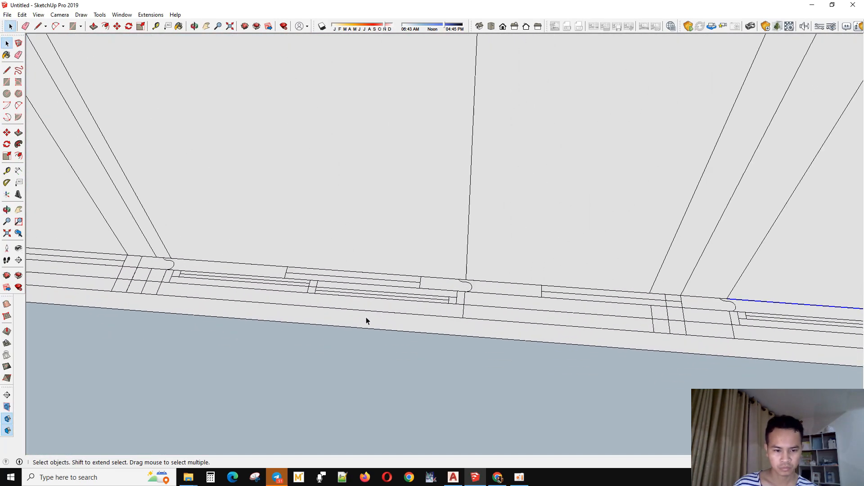
pyautogui.keyDown('ctrl'); pyautogui.click(237, 264); pyautogui.keyUp('ctrl')
# Add the bottom edge of the narrower window panel with two short panes further along the front wall
pyautogui.scroll(-2, 662, 287)
pyautogui.moveTo(742, 291); pyautogui.dragTo(758, 282, button='middle')
pyautogui.scroll(-2, 765, 284)
pyautogui.scroll(4, 295, 286)
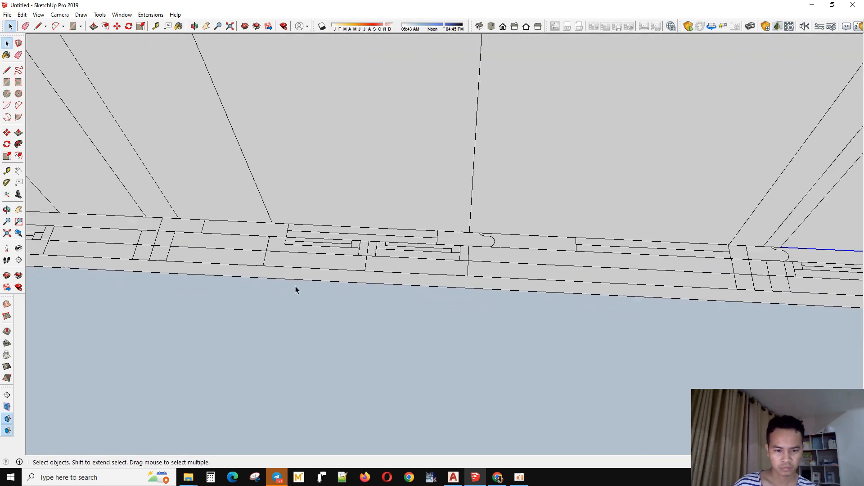
pyautogui.moveTo(297, 247); pyautogui.dragTo(508, 266, button='middle')
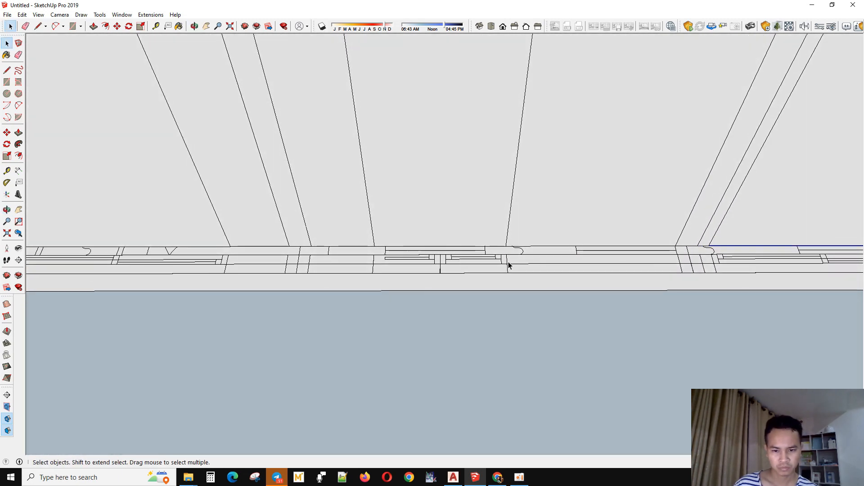
pyautogui.scroll(2, 396, 270)
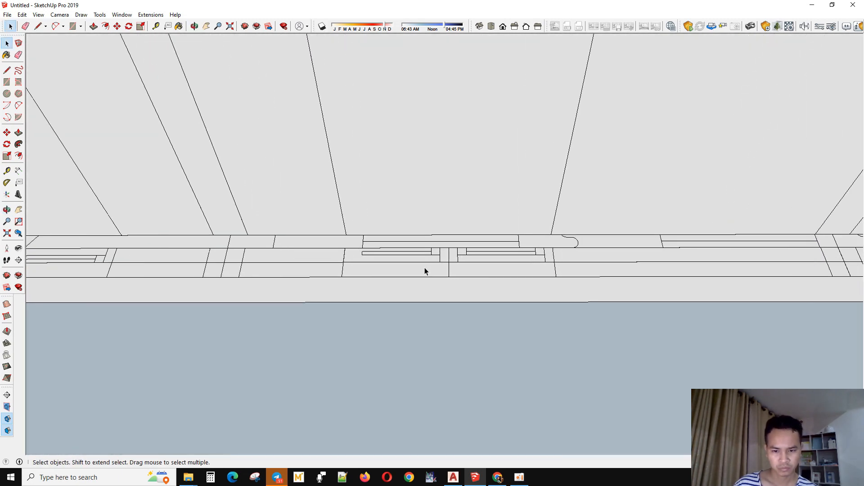
pyautogui.keyDown('ctrl'); pyautogui.click(410, 236); pyautogui.keyUp('ctrl')
# Add the bottom edges of the remaining window panels along the wall, up to the planted entrance end
pyautogui.scroll(-4, 741, 241)
pyautogui.scroll(2, 398, 240)
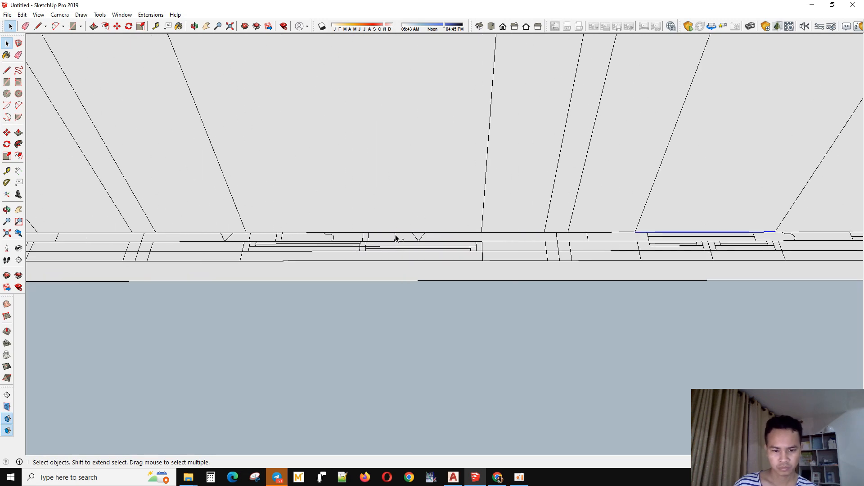
pyautogui.scroll(-3, 668, 260)
pyautogui.scroll(3, 381, 251)
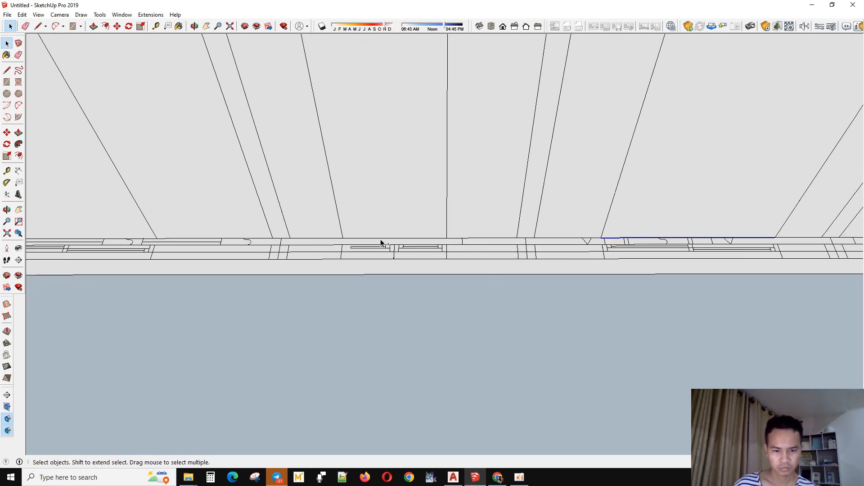
pyautogui.scroll(-3, 299, 250)
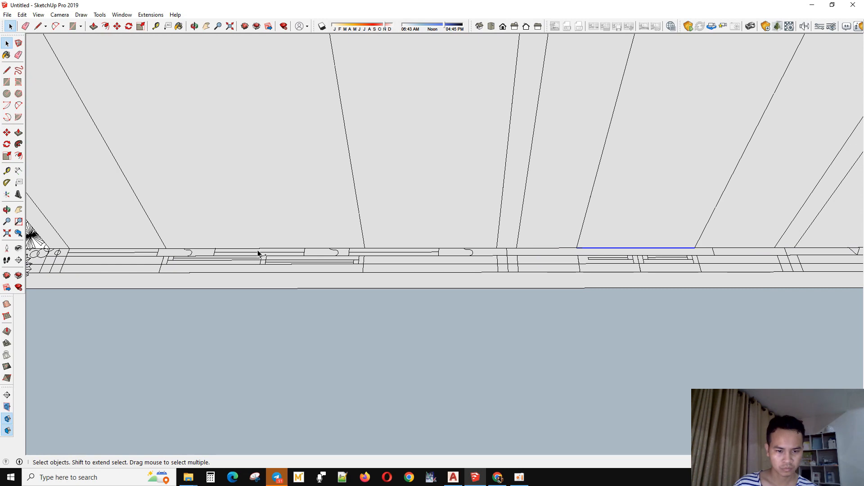
pyautogui.scroll(-3, 258, 254)
pyautogui.moveTo(506, 268); pyautogui.dragTo(617, 241, button='middle')
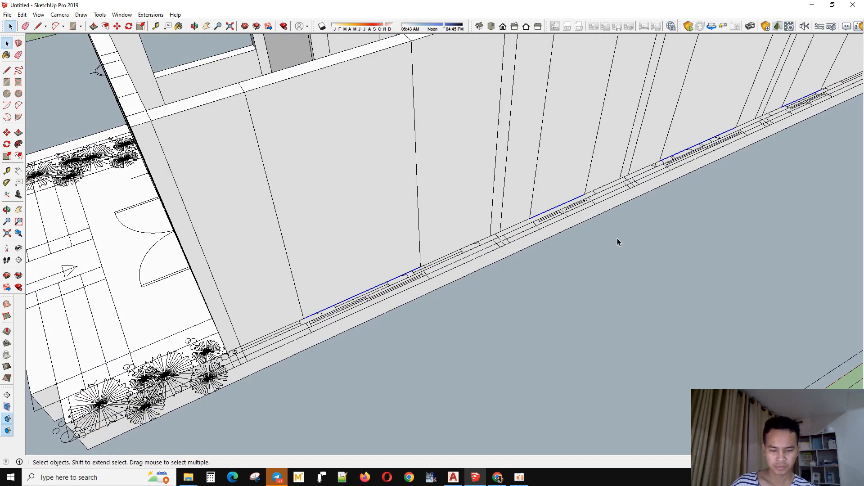
# Copy the selected edges up to the sill and head heights of the windows in the opposite wall
pyautogui.press('m')
pyautogui.scroll(-6, 617, 242)
pyautogui.scroll(4, 707, 149)
pyautogui.scroll(-5, 707, 148)
pyautogui.scroll(4, 433, 201)
pyautogui.moveTo(432, 200); pyautogui.dragTo(590, 234, button='middle')
pyautogui.scroll(3, 432, 258)
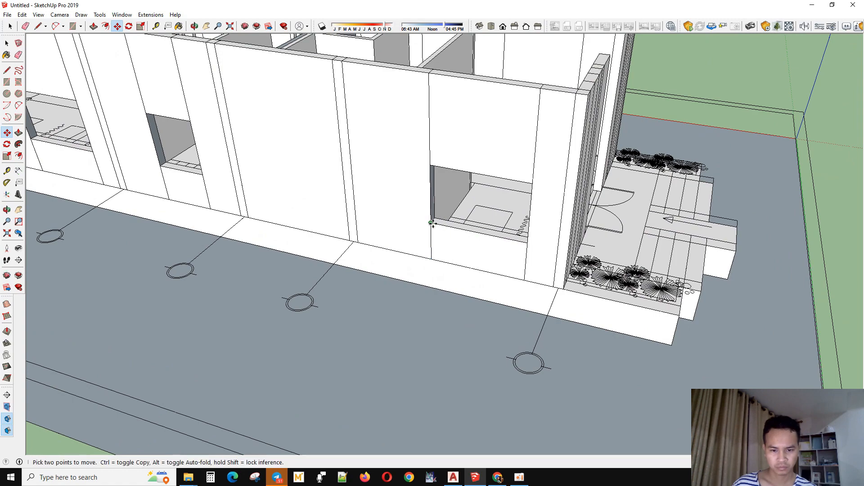
pyautogui.click(431, 166)
# Push the window faces nearest the entrance inward through the wall thickness with Push/Pull
pyautogui.scroll(-6, 357, 271)
pyautogui.moveTo(357, 270); pyautogui.dragTo(270, 265, button='middle')
pyautogui.scroll(5, 468, 189)
pyautogui.moveTo(468, 238); pyautogui.dragTo(419, 253, button='middle')
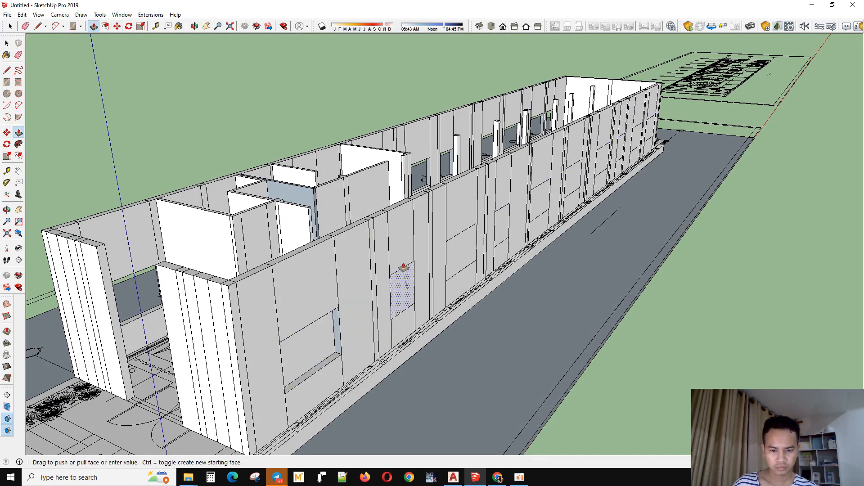
pyautogui.scroll(3, 422, 298)
pyautogui.scroll(-5, 426, 198)
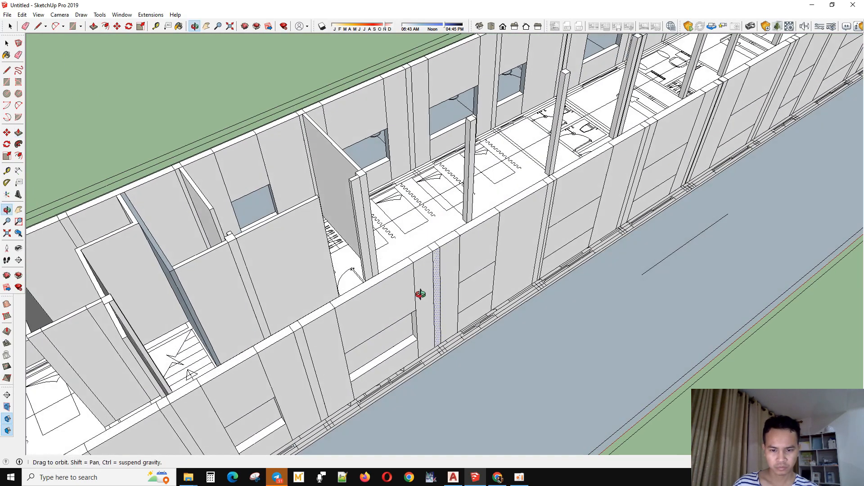
pyautogui.scroll(5, 485, 269)
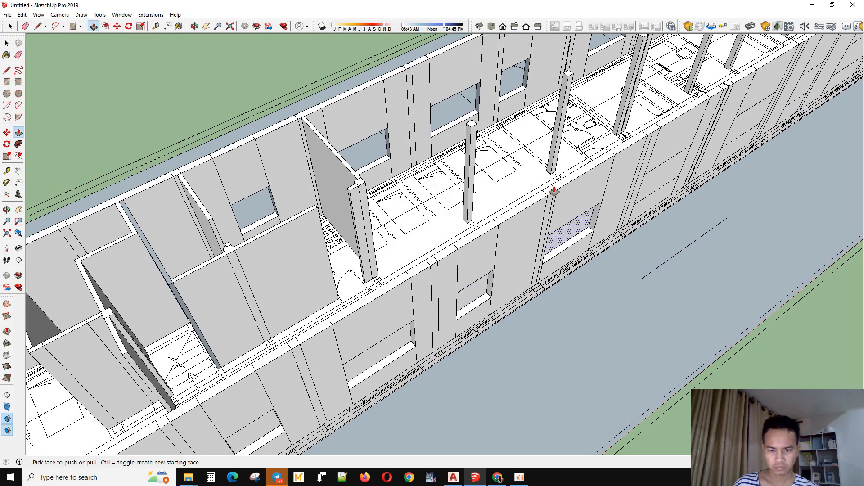
# Push the remaining window faces along the same long wall through the wall thickness
pyautogui.moveTo(554, 192); pyautogui.dragTo(536, 235, button='middle')
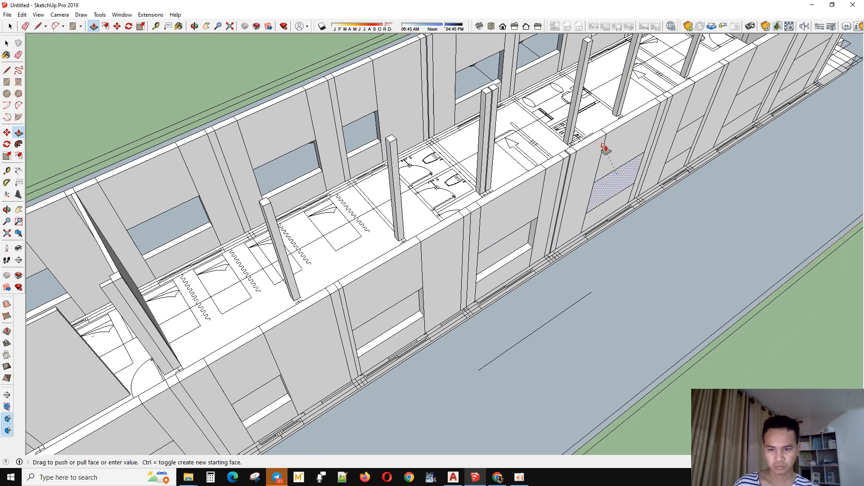
pyautogui.scroll(-5, 599, 137)
pyautogui.scroll(5, 458, 255)
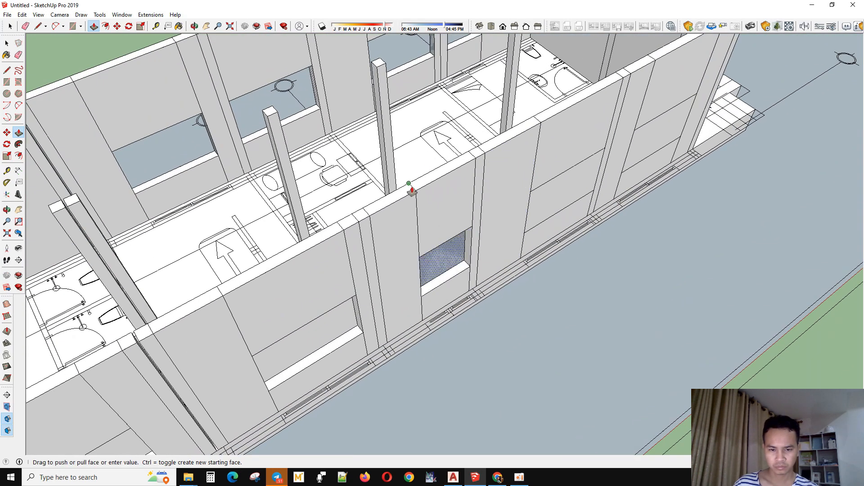
pyautogui.scroll(-5, 530, 132)
pyautogui.scroll(5, 374, 264)
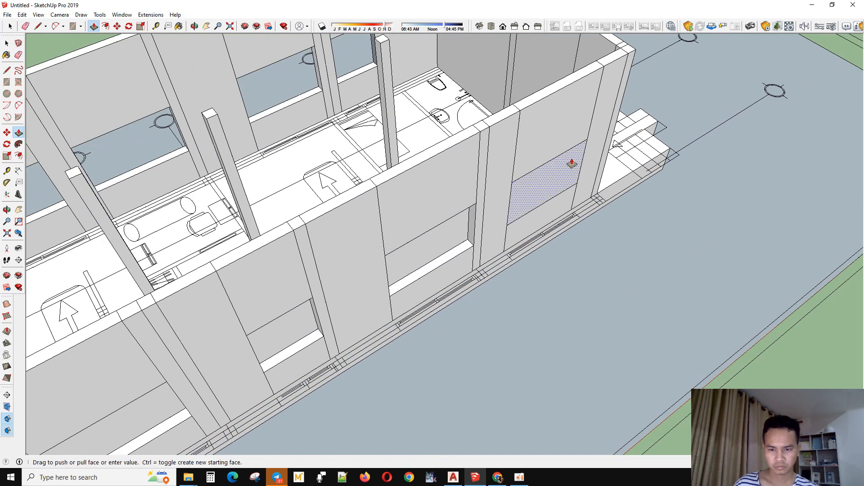
# Delete the leftover faces that still close the pushed window openings in the long wall
pyautogui.moveTo(515, 109); pyautogui.dragTo(859, 231, button='middle')
pyautogui.scroll(-6, 396, 171)
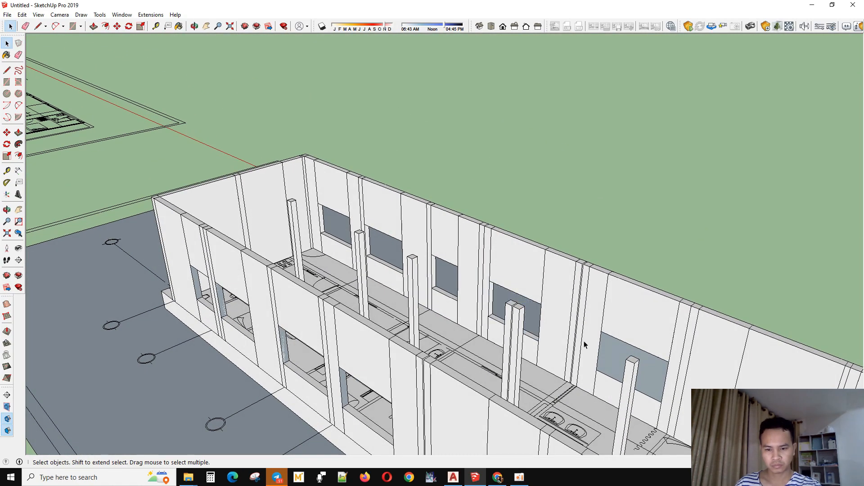
pyautogui.moveTo(584, 341); pyautogui.dragTo(297, 357, button='middle')
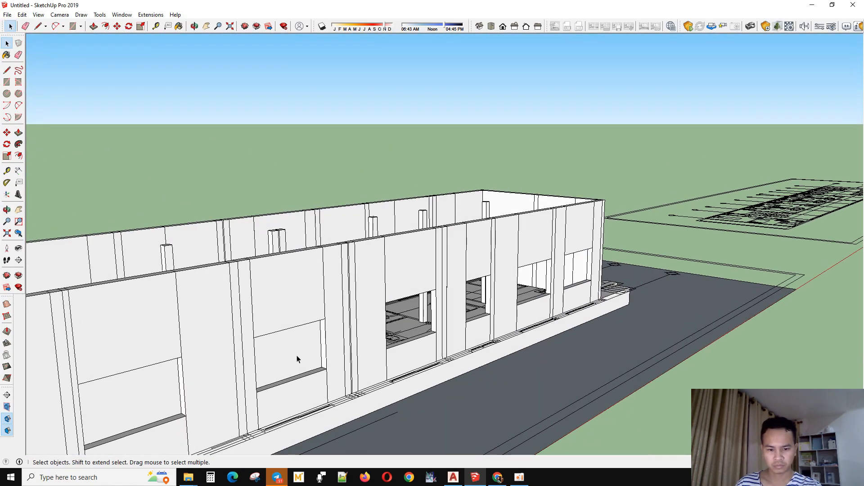
pyautogui.press('Delete')
pyautogui.scroll(-4, 602, 289)
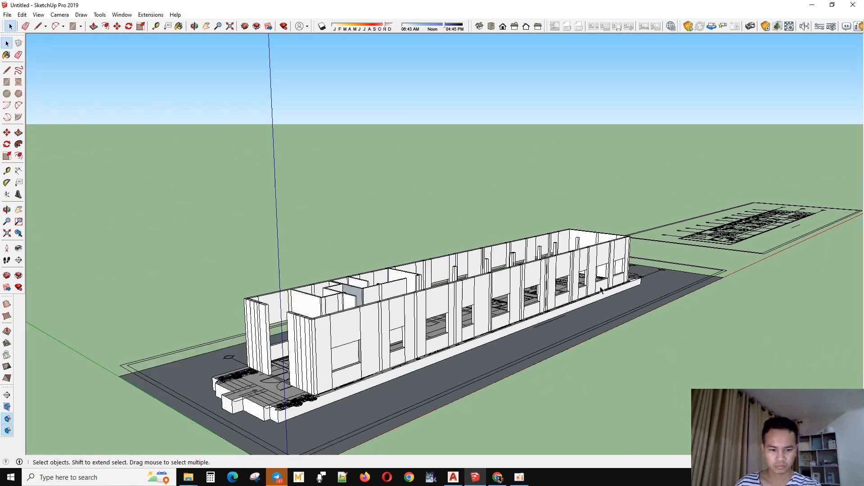
pyautogui.scroll(1, 288, 353)
pyautogui.click(377, 341)
pyautogui.press('Delete')
# Move the floor plan linework back so it lines up with the wall corner at the entrance
pyautogui.moveTo(377, 341); pyautogui.dragTo(486, 353, button='middle')
pyautogui.scroll(5, 468, 324)
pyautogui.moveTo(474, 174); pyautogui.dragTo(307, 311, button='middle')
pyautogui.moveTo(542, 258); pyautogui.dragTo(671, 239, button='middle')
pyautogui.scroll(-3, 395, 232)
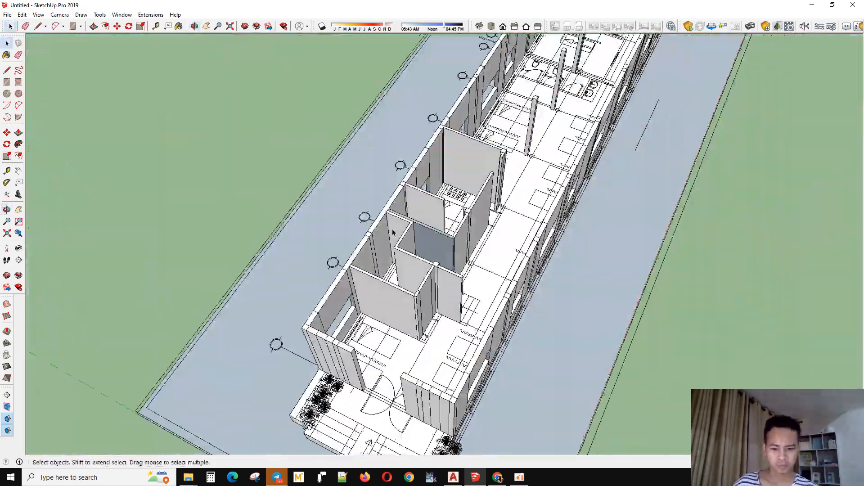
pyautogui.scroll(8, 450, 393)
pyautogui.click(460, 389)
pyautogui.press('m')
pyautogui.scroll(3, 461, 375)
pyautogui.click(461, 374)
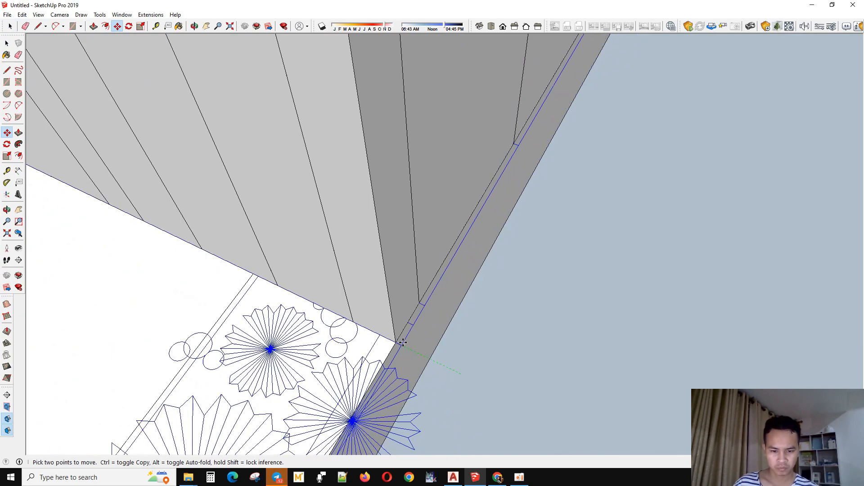
pyautogui.click(395, 343)
# Select the bottom edges of the narrow window panels in both entrance walls and copy them up to the side windows' sill and head heights
pyautogui.press('space')
pyautogui.scroll(-4, 528, 352)
pyautogui.moveTo(528, 352); pyautogui.dragTo(621, 311, button='middle')
pyautogui.scroll(-2, 440, 297)
pyautogui.moveTo(440, 298); pyautogui.dragTo(429, 326, button='middle')
pyautogui.scroll(3, 439, 324)
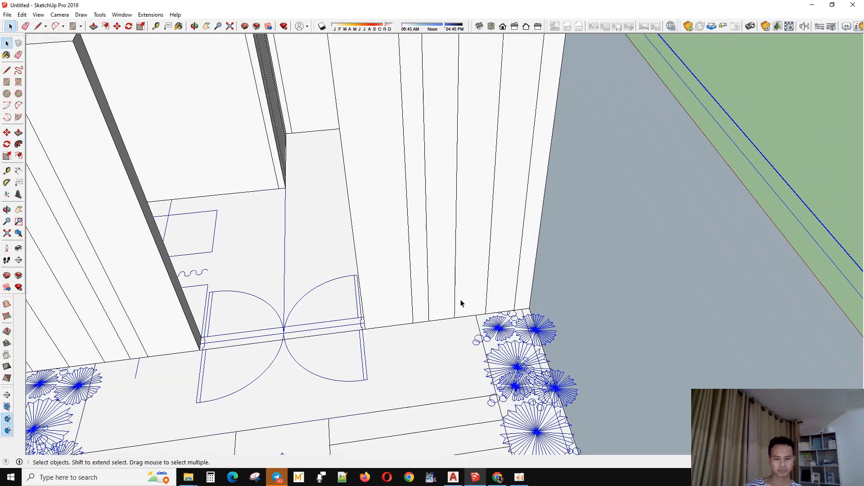
pyautogui.click(460, 303)
pyautogui.scroll(-1, 492, 314)
pyautogui.moveTo(492, 315); pyautogui.dragTo(586, 311, button='middle')
pyautogui.moveTo(435, 373); pyautogui.dragTo(605, 358, button='middle')
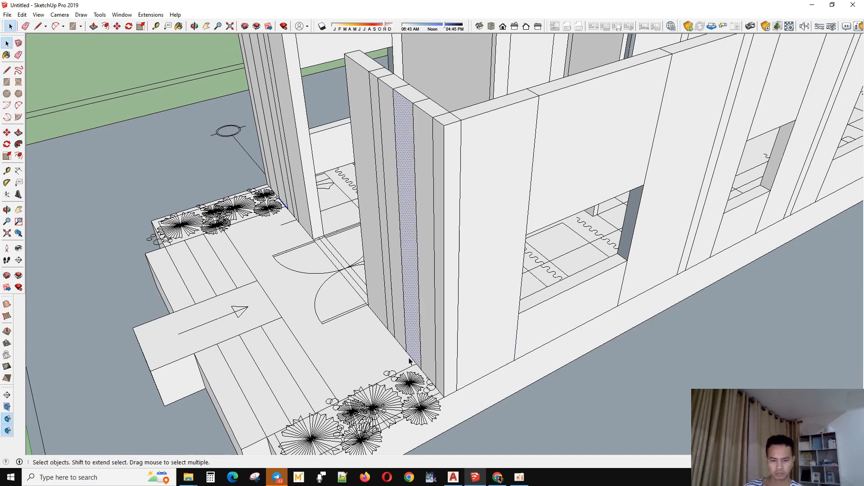
pyautogui.scroll(-5, 410, 360)
pyautogui.moveTo(410, 360); pyautogui.dragTo(455, 324, button='middle')
pyautogui.scroll(2, 381, 304)
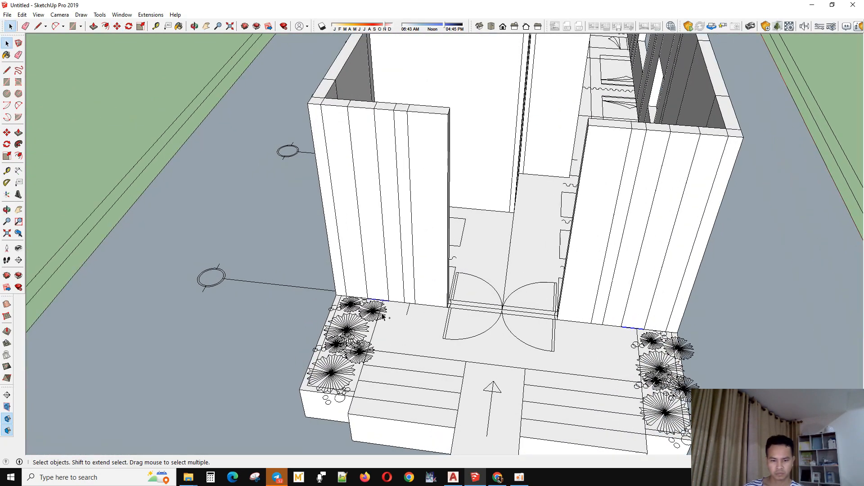
pyautogui.moveTo(382, 316)
pyautogui.mouseDown(button='middle')
pyautogui.moveTo(455, 312)
pyautogui.moveTo(374, 302)
pyautogui.mouseUp(button='middle')
pyautogui.press('m')
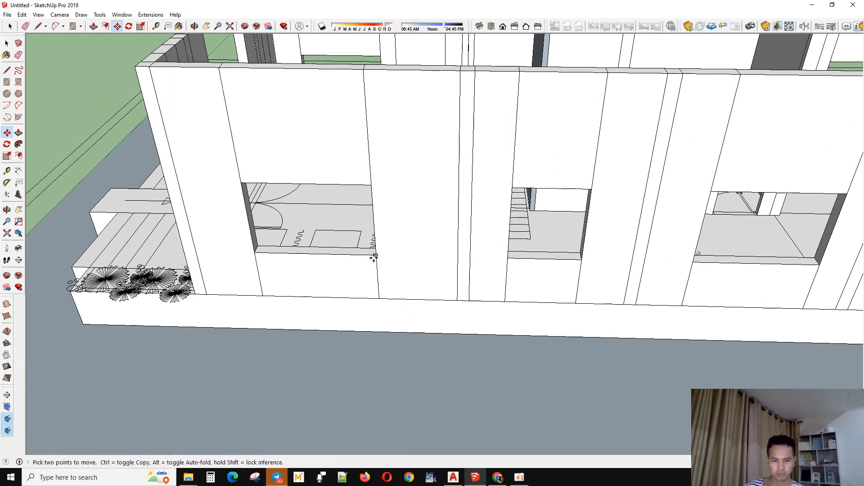
pyautogui.click(371, 185)
# Push the narrow window faces in both entrance walls through the wall thickness
pyautogui.moveTo(240, 314); pyautogui.dragTo(486, 297, button='middle')
pyautogui.press('space')
pyautogui.scroll(3, 509, 288)
pyautogui.click(514, 285)
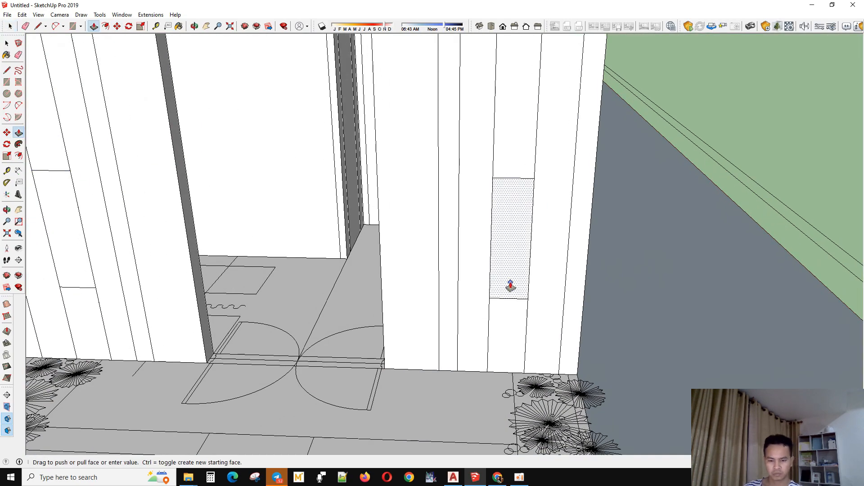
pyautogui.click(87, 278)
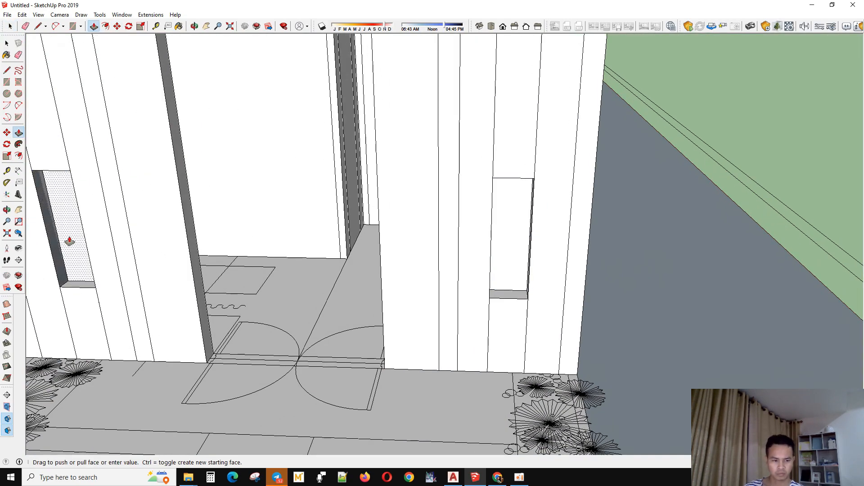
# Delete the leftover inner faces closing the two entrance wall window openings
pyautogui.moveTo(69, 232); pyautogui.dragTo(639, 360, button='middle')
pyautogui.scroll(-4, 648, 185)
pyautogui.press('space')
pyautogui.scroll(4, 585, 145)
pyautogui.click(585, 145)
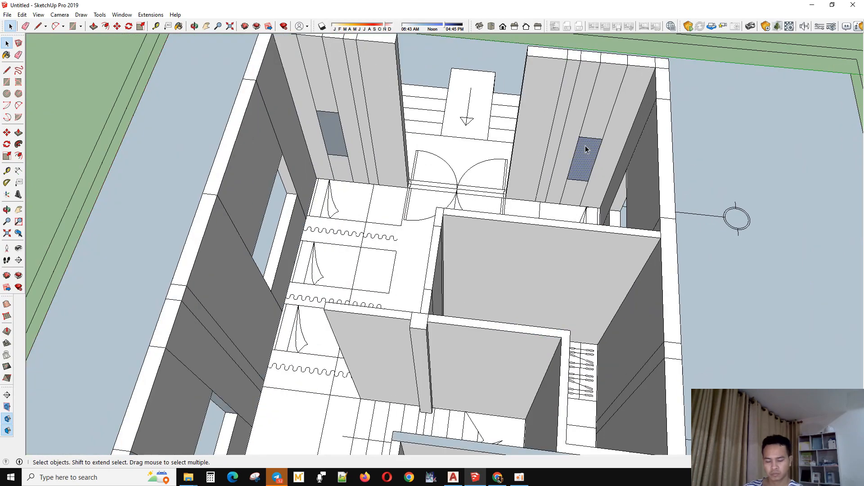
pyautogui.press('Delete')
# Copy the door panel's bottom edge upward in the end wall opposite the main entrance and open the panel below it
pyautogui.scroll(-5, 573, 218)
pyautogui.moveTo(573, 218); pyautogui.dragTo(641, 363, button='middle')
pyautogui.moveTo(432, 351); pyautogui.dragTo(670, 315, button='middle')
pyautogui.scroll(3, 317, 428)
pyautogui.moveTo(317, 428); pyautogui.dragTo(428, 439, button='middle')
pyautogui.click(427, 358)
pyautogui.moveTo(427, 362); pyautogui.dragTo(464, 383, button='middle')
pyautogui.scroll(-2, 420, 274)
pyautogui.scroll(3, 384, 316)
pyautogui.click(384, 316)
pyautogui.moveTo(383, 317); pyautogui.dragTo(454, 298, button='middle')
pyautogui.scroll(2, 411, 373)
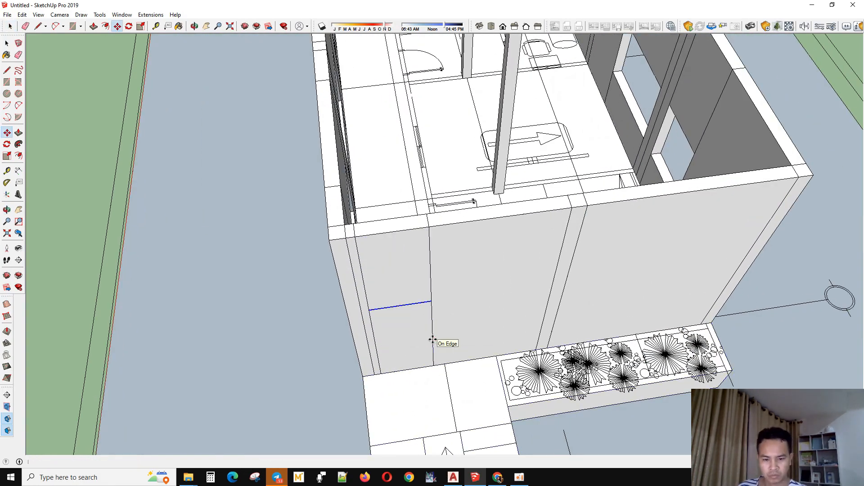
pyautogui.press('space')
pyautogui.scroll(-6, 428, 223)
pyautogui.moveTo(288, 378); pyautogui.dragTo(366, 352, button='middle')
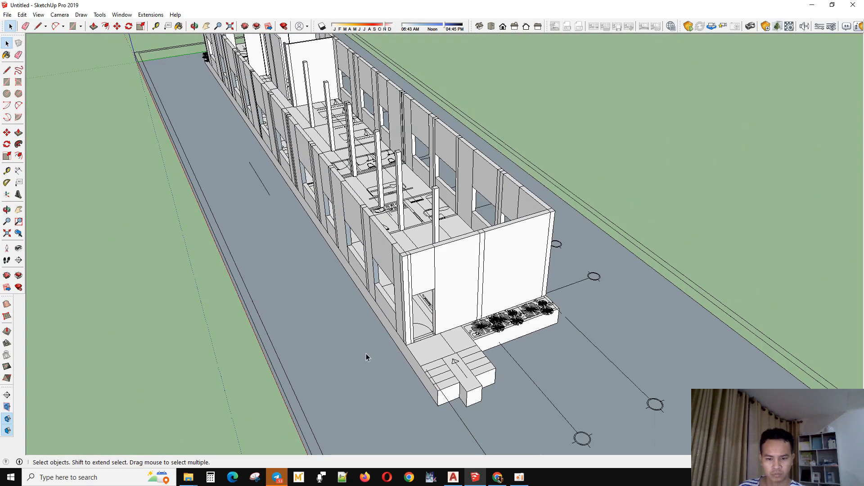
# Select all connected exterior wall sections, including both entrance walls, and make them a group
pyautogui.moveTo(675, 355); pyautogui.dragTo(597, 271, button='middle')
pyautogui.scroll(-2, 291, 357)
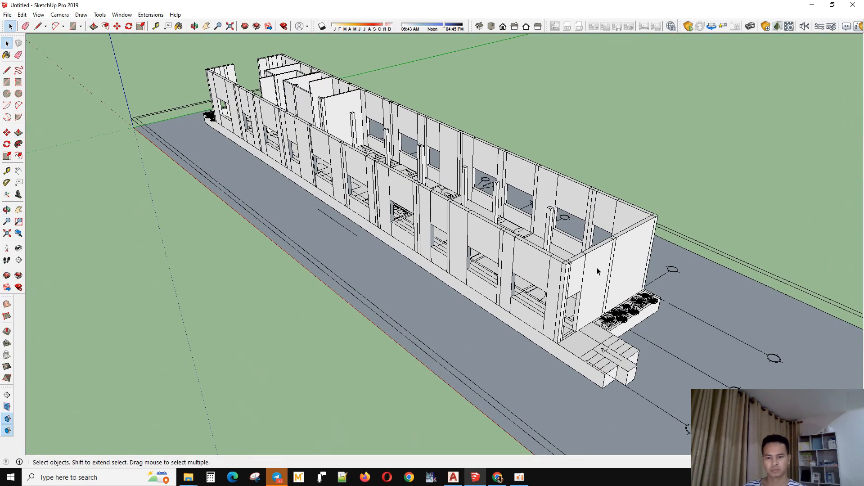
pyautogui.moveTo(538, 275); pyautogui.dragTo(469, 221, button='middle')
pyautogui.scroll(2, 469, 221)
pyautogui.keyDown('ctrl'); pyautogui.tripleClick(461, 146); pyautogui.keyUp('ctrl')
pyautogui.scroll(-3, 461, 147)
pyautogui.scroll(5, 360, 227)
pyautogui.keyDown('ctrl'); pyautogui.tripleClick(377, 256); pyautogui.keyUp('ctrl')
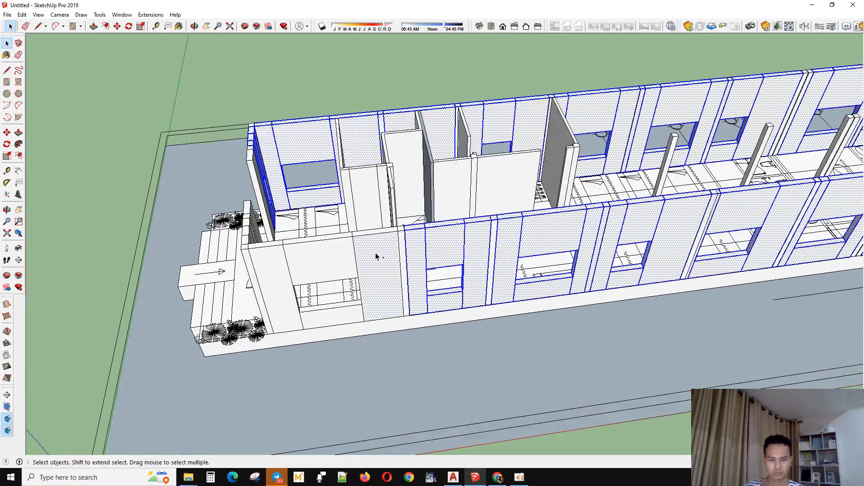
pyautogui.moveTo(377, 256); pyautogui.dragTo(584, 248, button='middle')
pyautogui.keyDown('ctrl'); pyautogui.doubleClick(377, 268); pyautogui.keyUp('ctrl')
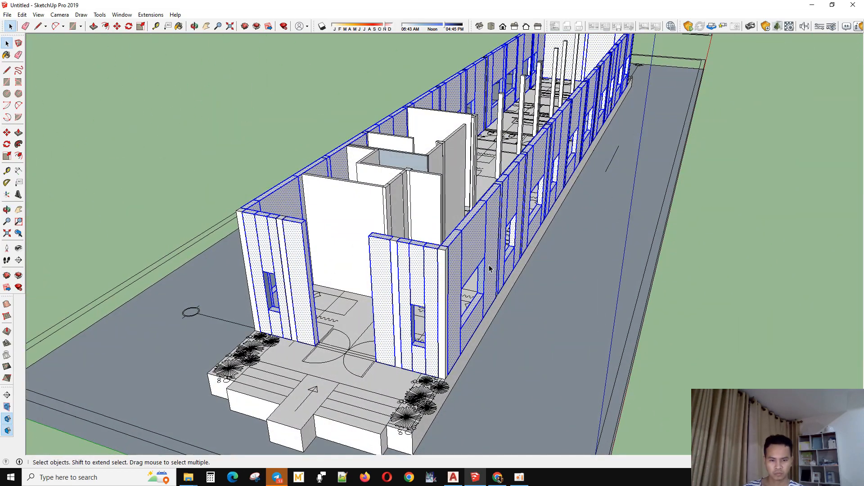
pyautogui.moveTo(490, 269); pyautogui.dragTo(355, 279, button='middle')
pyautogui.rightClick(356, 279)
pyautogui.click(363, 359)
pyautogui.moveTo(362, 359); pyautogui.dragTo(356, 248, button='middle')
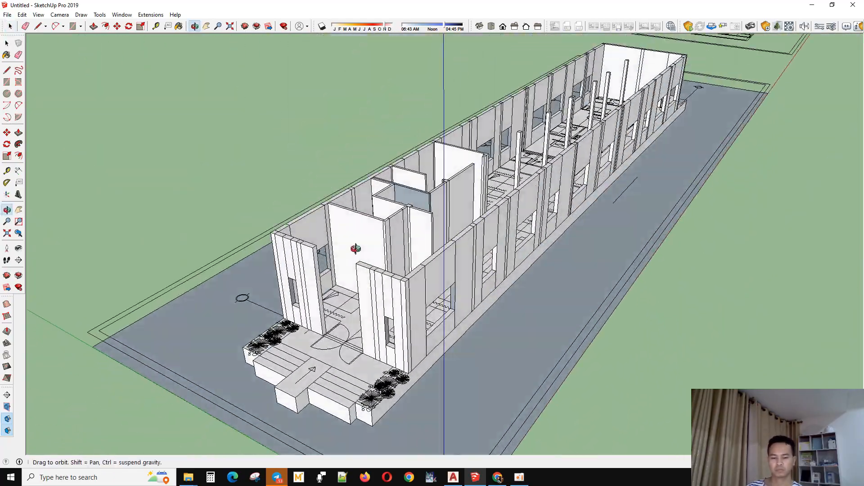
pyautogui.scroll(5, 315, 393)
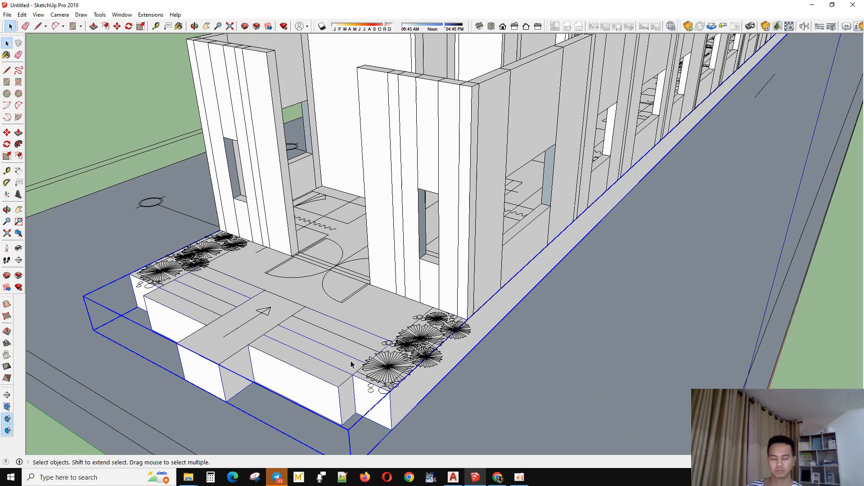
pyautogui.scroll(-5, 360, 356)
pyautogui.scroll(3, 388, 347)
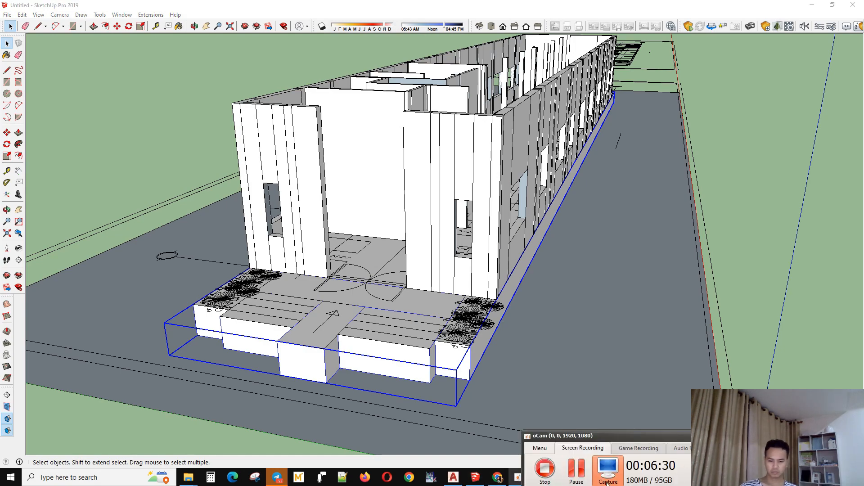
pyautogui.click(578, 477)
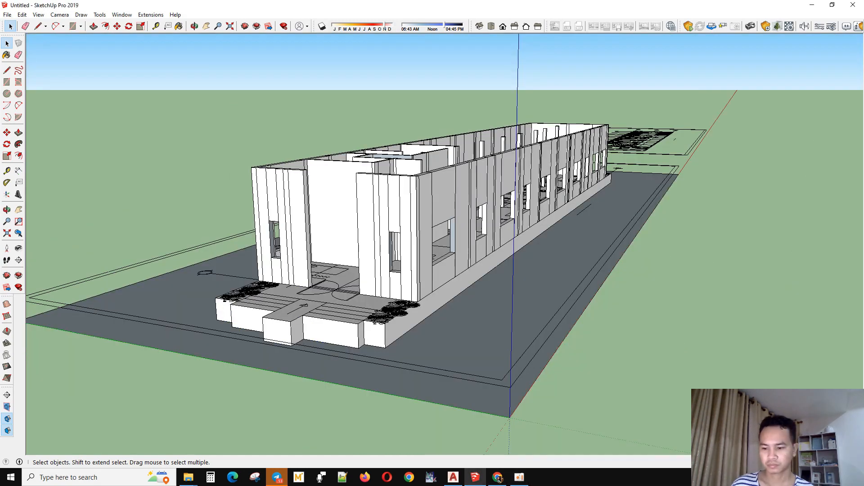
pyautogui.moveTo(432, 180); pyautogui.dragTo(597, 303, button='middle')
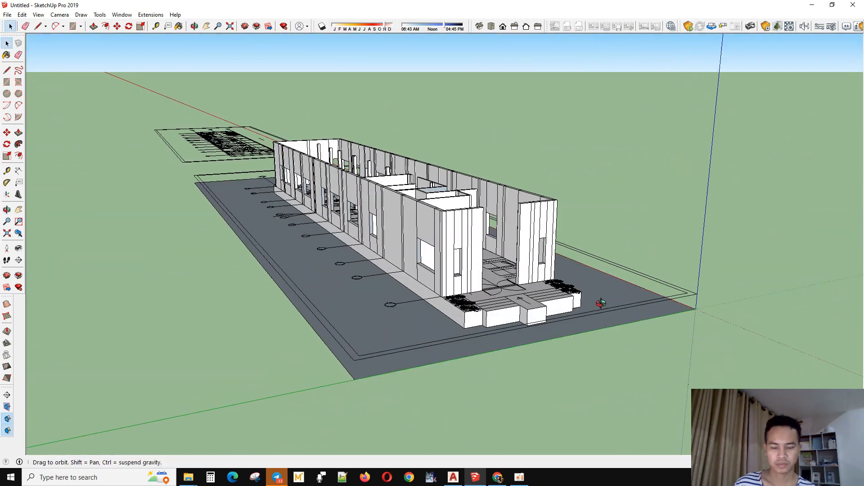
# Open the floor slab group at the main entrance steps for editing
pyautogui.scroll(6, 422, 355)
pyautogui.doubleClick(422, 352)
pyautogui.click(437, 336)
pyautogui.moveTo(441, 335); pyautogui.dragTo(507, 326, button='middle')
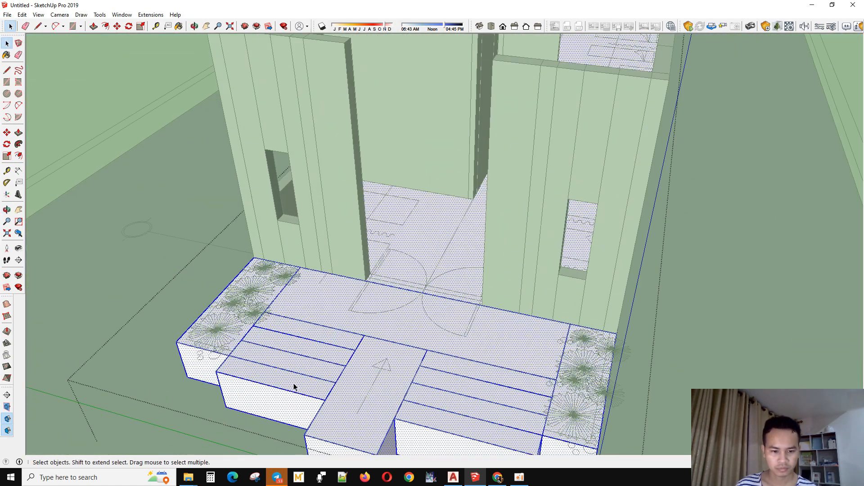
pyautogui.doubleClick(295, 383)
pyautogui.click(331, 376)
# Draw an inner rectangle on top of the planter at the left of the entrance steps, following the plan's inner planter line
pyautogui.scroll(1, 233, 335)
pyautogui.click(232, 334)
pyautogui.scroll(2, 232, 333)
pyautogui.moveTo(232, 334); pyautogui.dragTo(261, 382, button='middle')
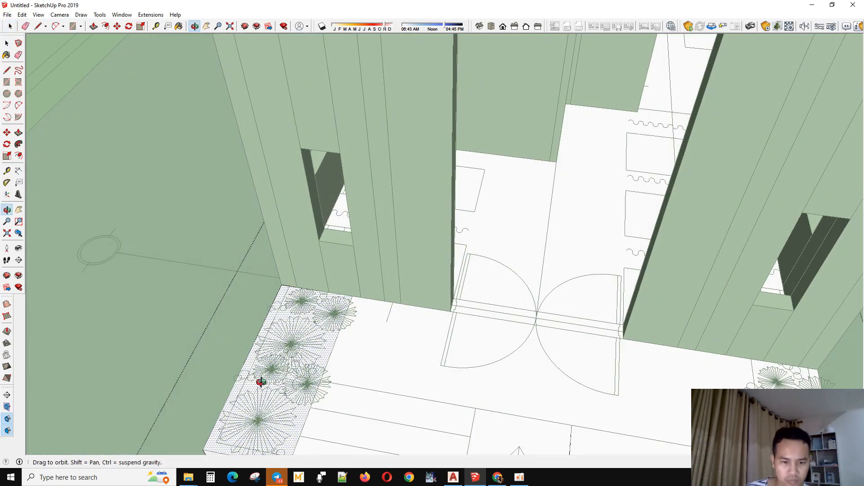
pyautogui.scroll(-1, 311, 415)
pyautogui.click(289, 444)
pyautogui.scroll(4, 273, 302)
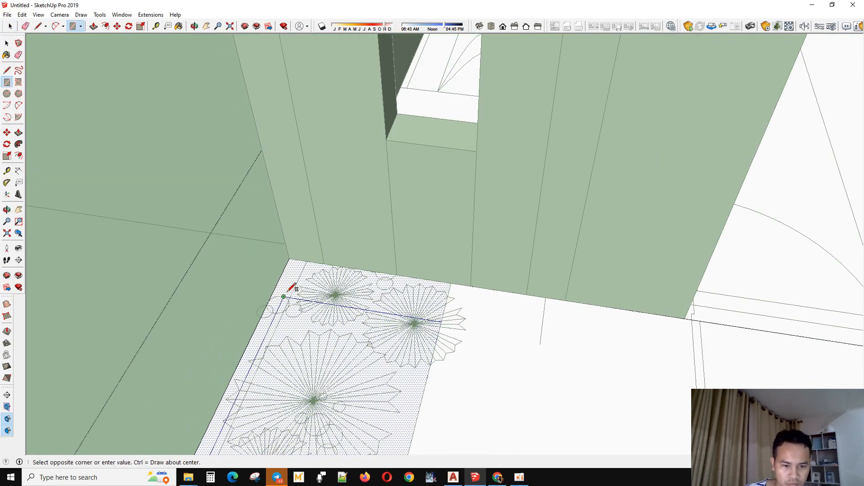
pyautogui.click(290, 261)
pyautogui.scroll(-6, 216, 250)
# Draw a matching inner rectangle on top of the planter at the right of the entrance steps
pyautogui.scroll(5, 556, 382)
pyautogui.scroll(1, 555, 392)
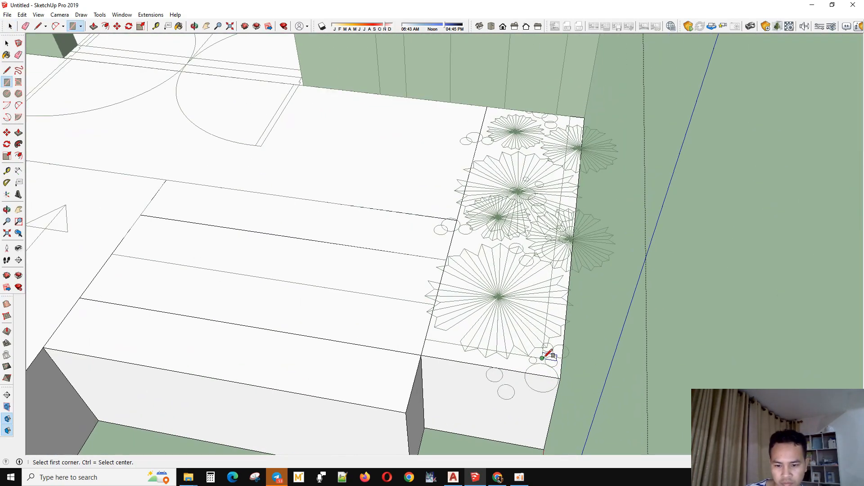
pyautogui.click(542, 358)
pyautogui.moveTo(514, 247); pyautogui.dragTo(508, 301, button='middle')
pyautogui.moveTo(507, 173); pyautogui.dragTo(528, 112, button='middle')
pyautogui.scroll(-4, 528, 111)
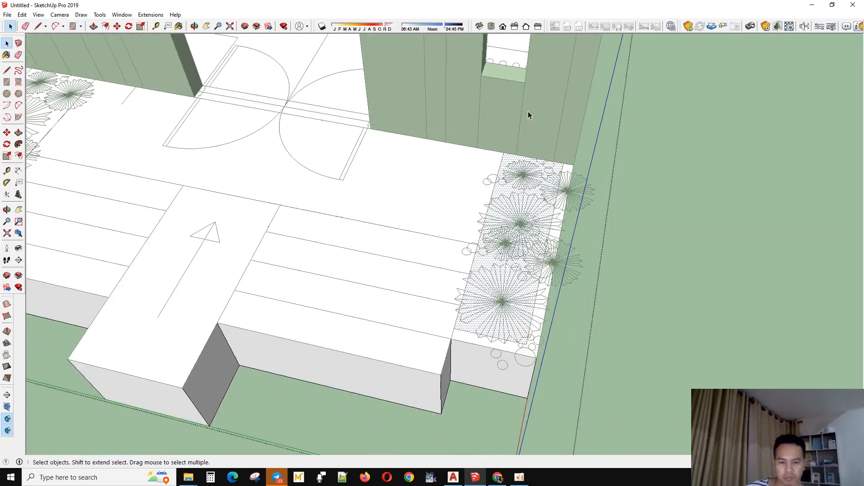
pyautogui.scroll(2, 496, 263)
pyautogui.scroll(-2, 507, 229)
# Push the two upper treads of the flight right of the entrance ramp down to successive step levels
pyautogui.moveTo(583, 197); pyautogui.dragTo(473, 175)
pyautogui.press('space')
pyautogui.click(283, 248)
pyautogui.click(348, 238)
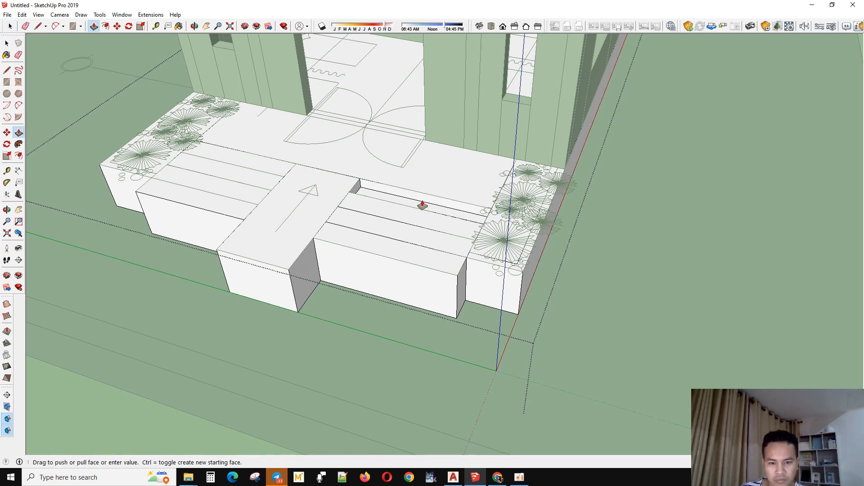
pyautogui.moveTo(443, 223); pyautogui.dragTo(417, 231, button='middle')
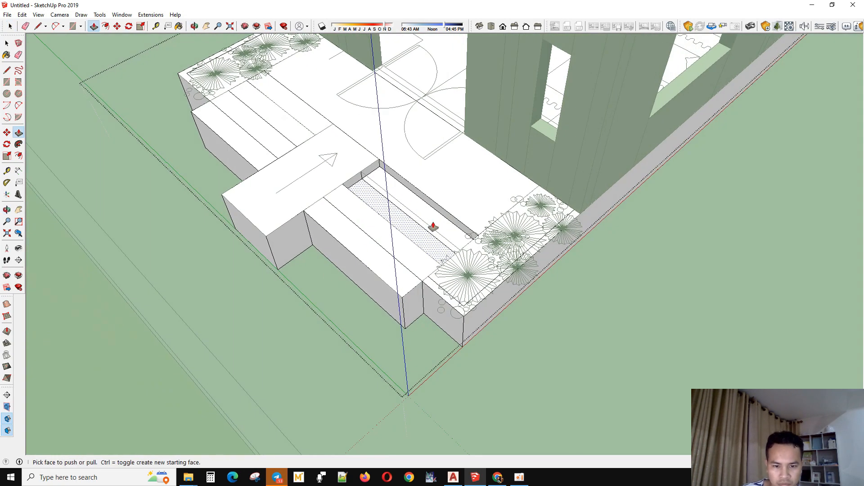
pyautogui.scroll(3, 425, 235)
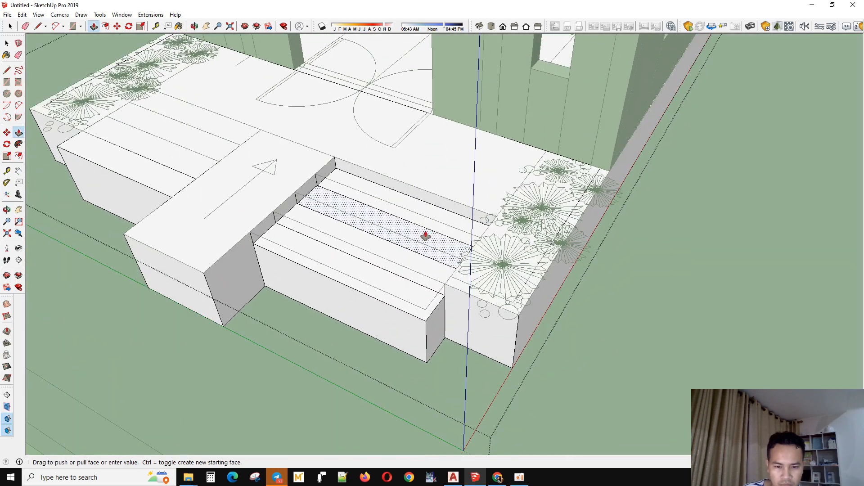
pyautogui.scroll(3, 425, 239)
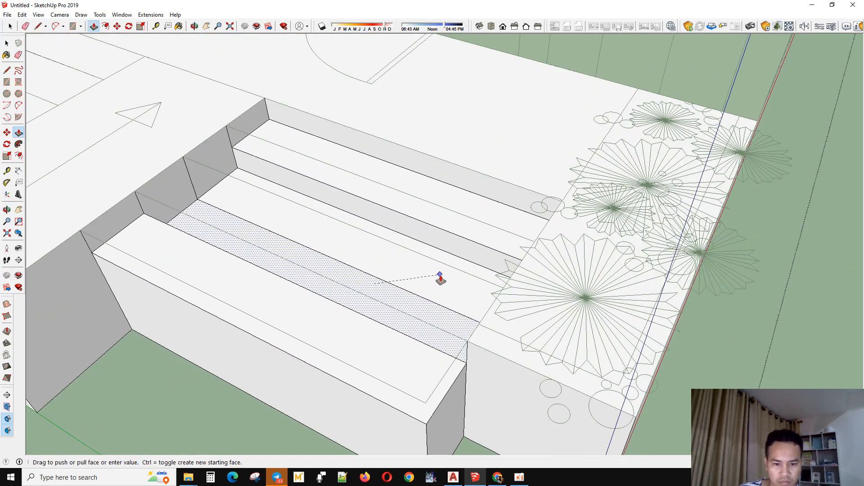
# Push the two lower treads of the same flight down so each sits one riser below the previous tread
pyautogui.moveTo(389, 319); pyautogui.dragTo(395, 299, button='middle')
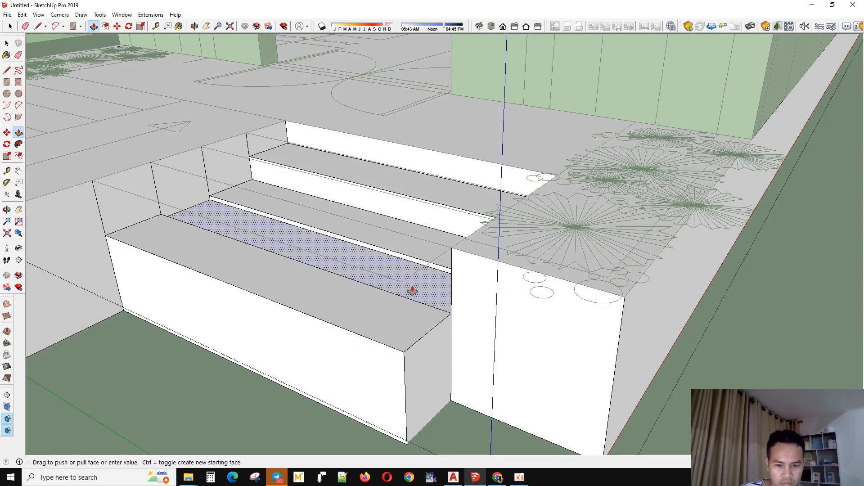
pyautogui.press('Return')
pyautogui.click(408, 319)
pyautogui.click(453, 352)
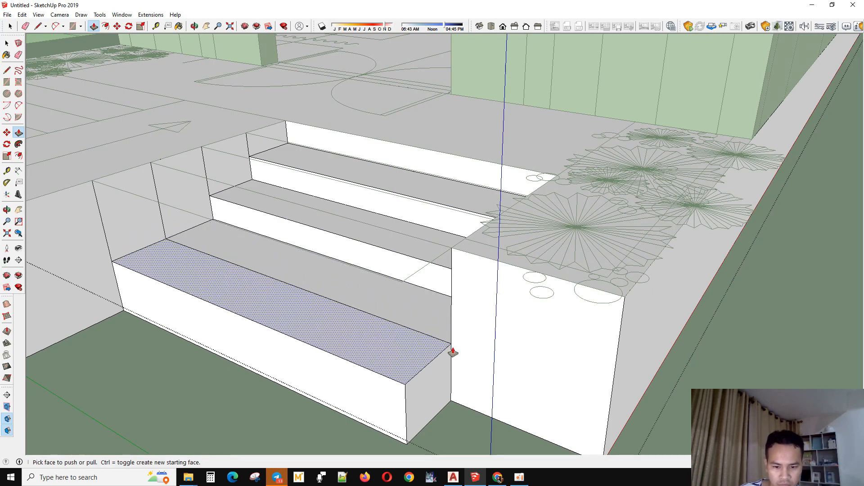
pyautogui.click(432, 353)
pyautogui.press('Return')
# Push the four treads of the flight left of the ramp down to the matching tread levels of the finished flight
pyautogui.scroll(-5, 523, 387)
pyautogui.moveTo(523, 387); pyautogui.dragTo(598, 414, button='middle')
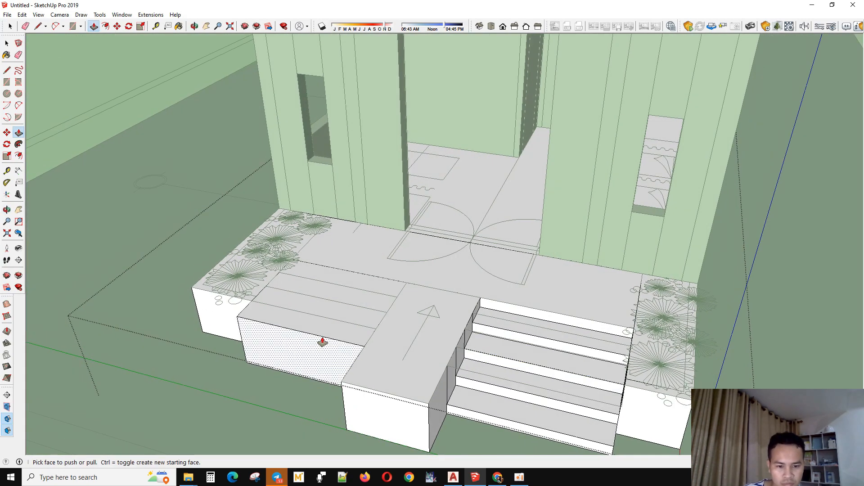
pyautogui.press('space')
pyautogui.click(341, 350)
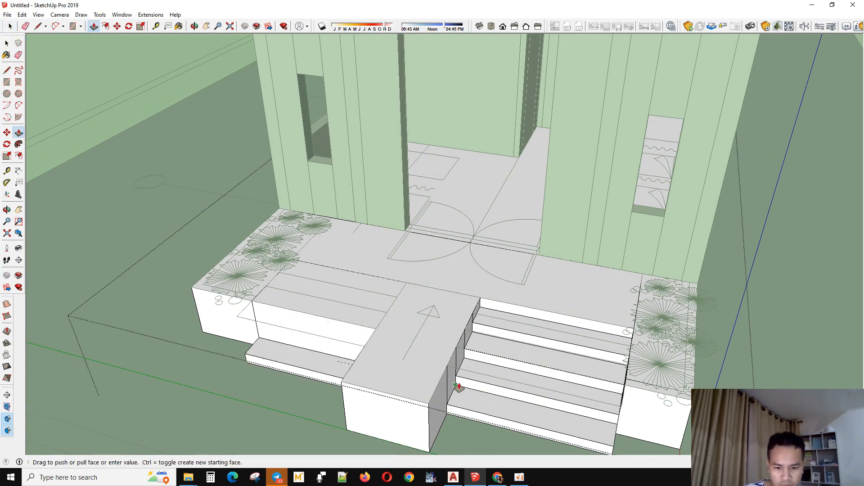
pyautogui.click(368, 326)
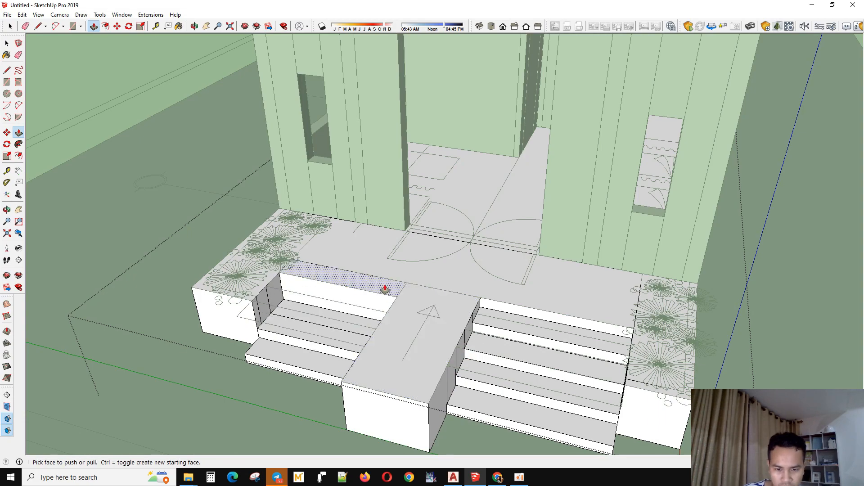
pyautogui.click(356, 320)
pyautogui.click(382, 305)
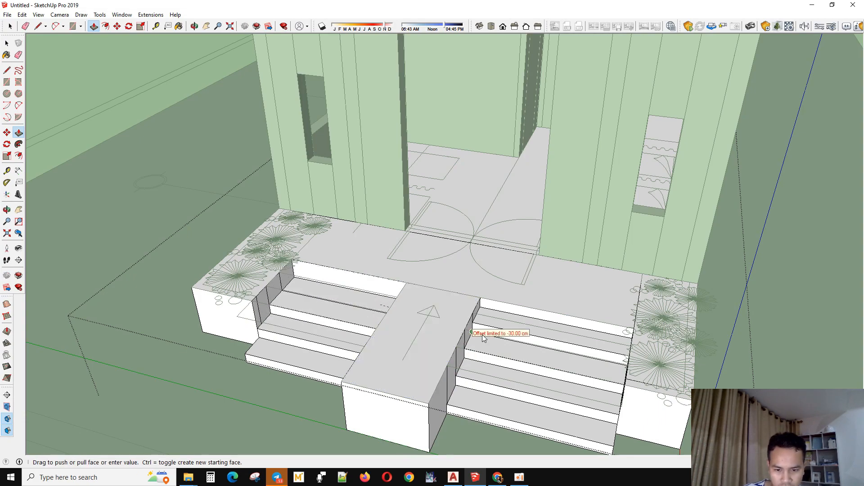
pyautogui.moveTo(490, 347); pyautogui.dragTo(473, 273, button='middle')
pyautogui.press('space')
# Delete the inner rectangle edges from the top of the planter at the right of the steps
pyautogui.scroll(-4, 310, 240)
pyautogui.scroll(4, 590, 292)
pyautogui.moveTo(590, 292); pyautogui.dragTo(590, 380, button='middle')
pyautogui.scroll(4, 585, 320)
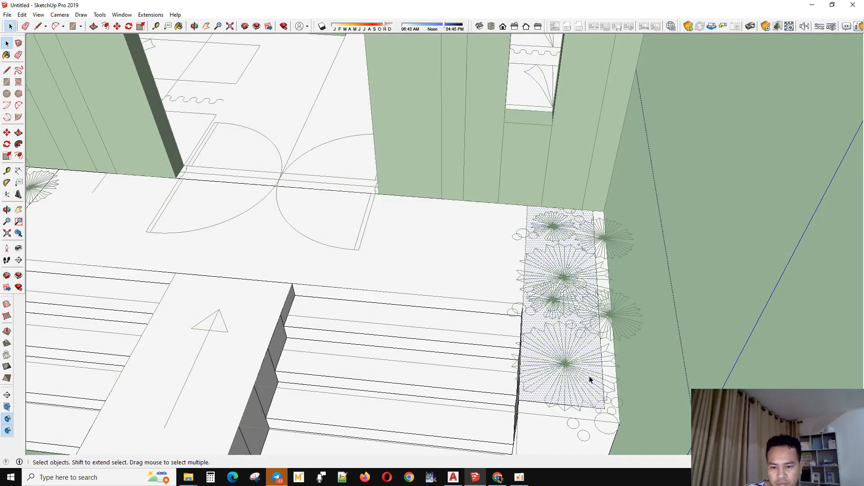
pyautogui.click(604, 398)
pyautogui.scroll(2, 603, 405)
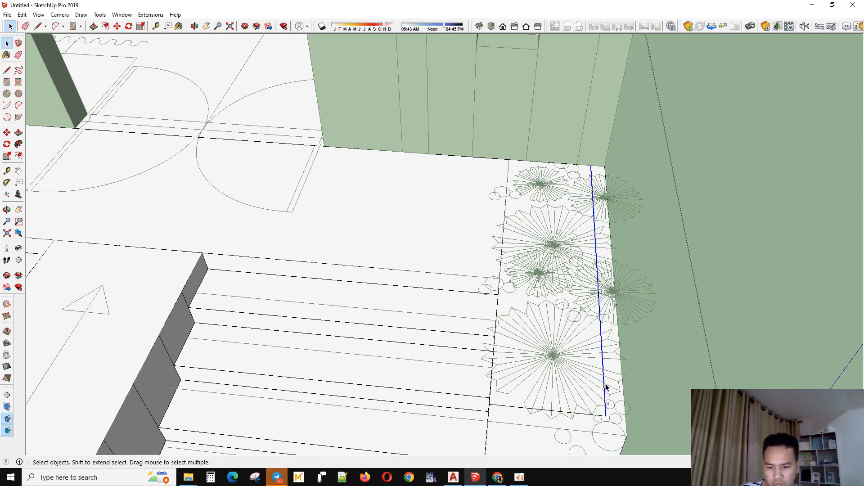
pyautogui.click(512, 387)
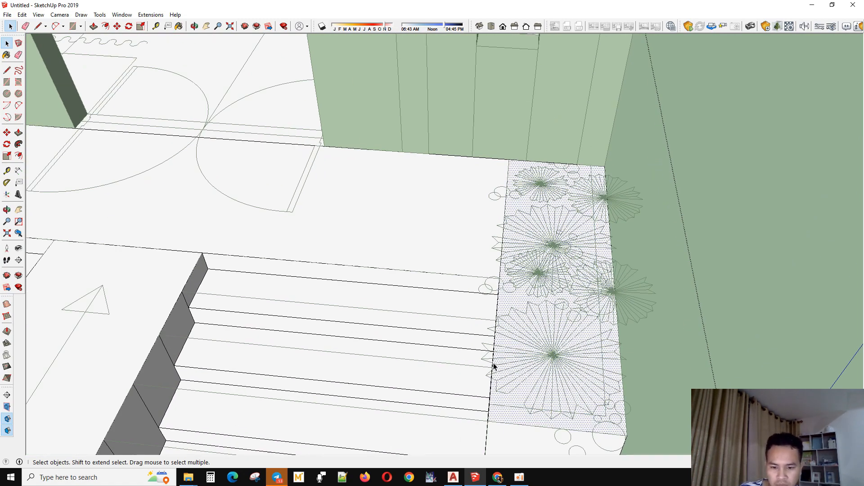
pyautogui.click(494, 367)
# Erase the leftover vertical edges on the planter side walls beside both flights of steps
pyautogui.moveTo(493, 367); pyautogui.dragTo(647, 358, button='middle')
pyautogui.press('e')
pyautogui.moveTo(655, 328); pyautogui.dragTo(603, 277)
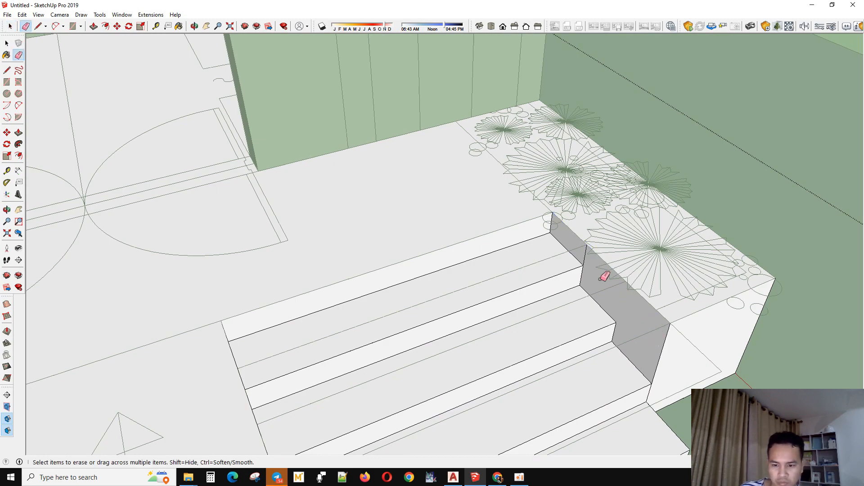
pyautogui.moveTo(612, 267); pyautogui.dragTo(180, 325, button='middle')
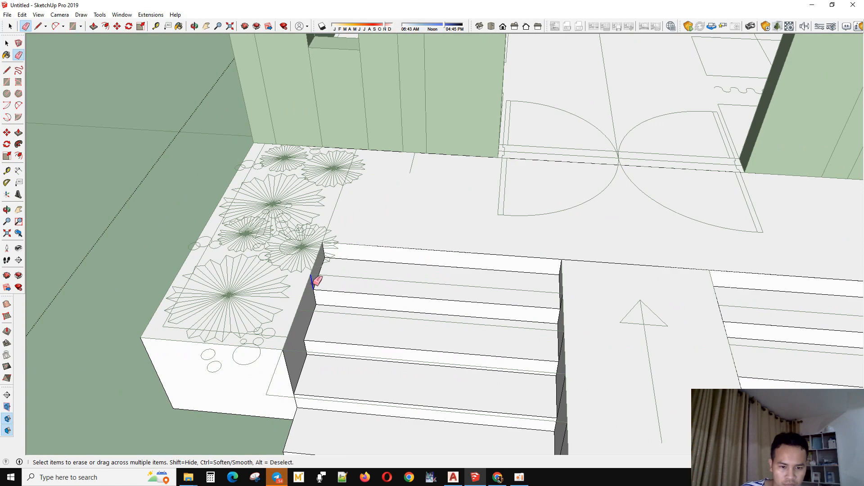
pyautogui.scroll(-3, 293, 315)
# Offset the outline of the right planter's top face inward to form an even rim
pyautogui.press('space')
pyautogui.click(281, 312)
pyautogui.scroll(-4, 281, 312)
pyautogui.scroll(3, 601, 338)
pyautogui.click(613, 345)
pyautogui.scroll(2, 617, 339)
pyautogui.press('f')
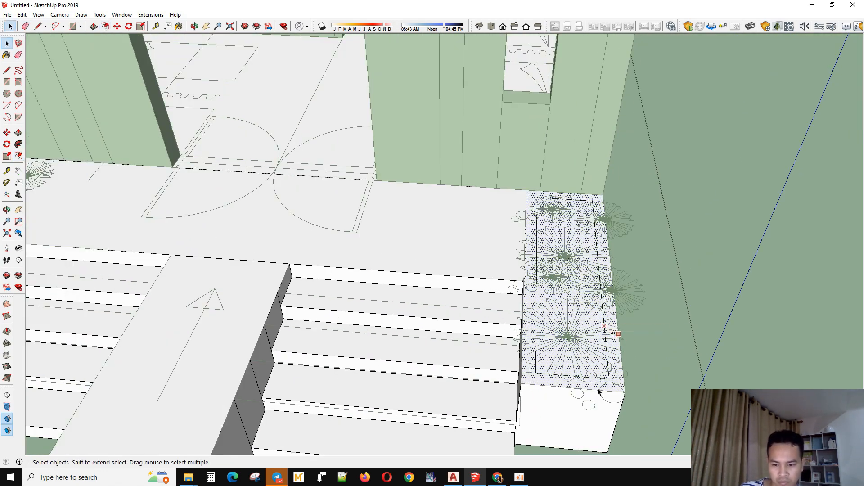
pyautogui.click(606, 340)
pyautogui.press('space')
pyautogui.scroll(2, 561, 205)
pyautogui.click(565, 198)
# Offset the outline of the left planter's top face inward to form the same narrow rim
pyautogui.scroll(-5, 671, 255)
pyautogui.scroll(4, 391, 243)
pyautogui.click(385, 250)
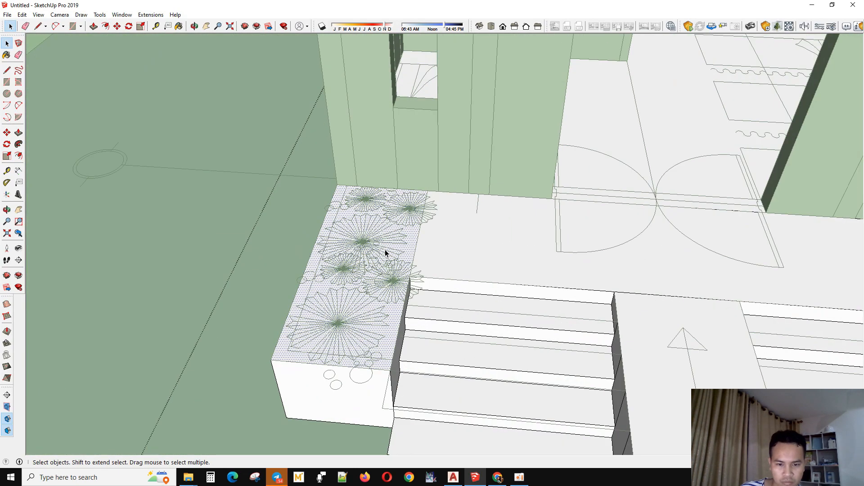
pyautogui.press('f')
pyautogui.hotkey('ctrl', 'z')
pyautogui.scroll(2, 307, 286)
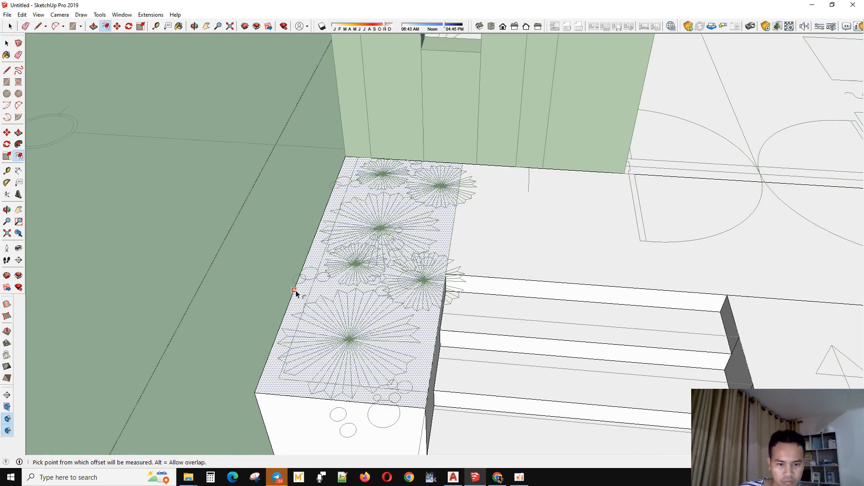
pyautogui.click(296, 292)
pyautogui.click(312, 290)
pyautogui.press('space')
# Push the inner face of the left planter down to hollow out the planting bed inside its rim
pyautogui.scroll(-4, 324, 293)
pyautogui.click(333, 299)
pyautogui.moveTo(334, 299); pyautogui.dragTo(306, 210, button='middle')
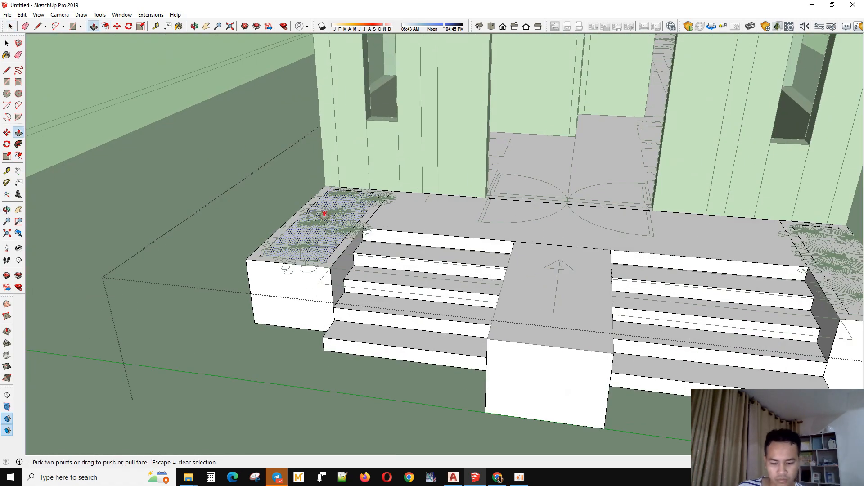
pyautogui.scroll(4, 314, 246)
pyautogui.click(312, 234)
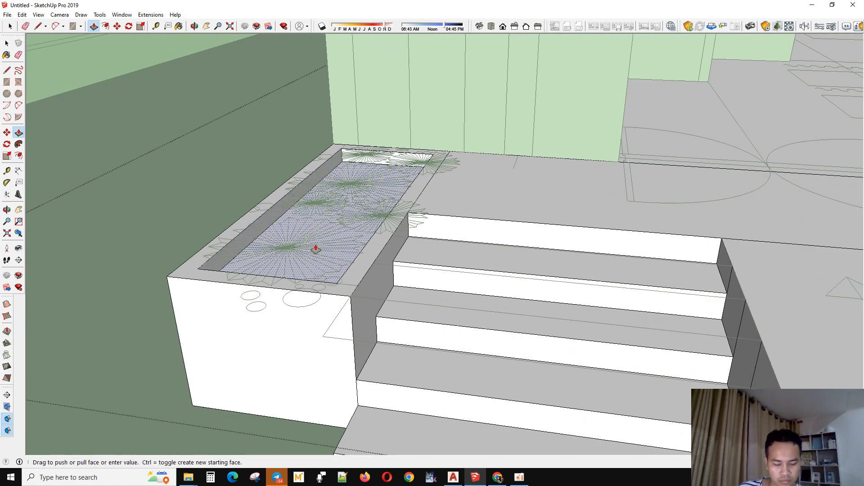
pyautogui.write('100')
pyautogui.press('Return')
# Push the inner face of the right planter down to form its recessed planting bed, and close the slab group
pyautogui.scroll(-6, 403, 270)
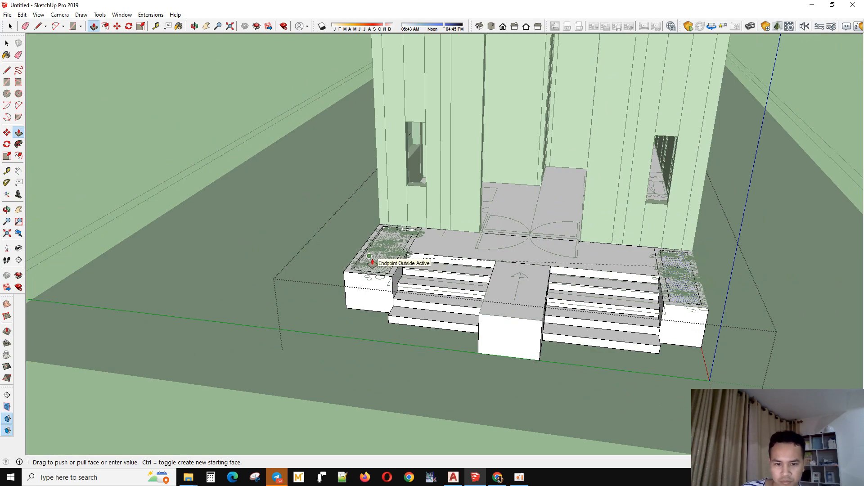
pyautogui.scroll(3, 383, 261)
pyautogui.scroll(-6, 374, 266)
pyautogui.scroll(4, 583, 274)
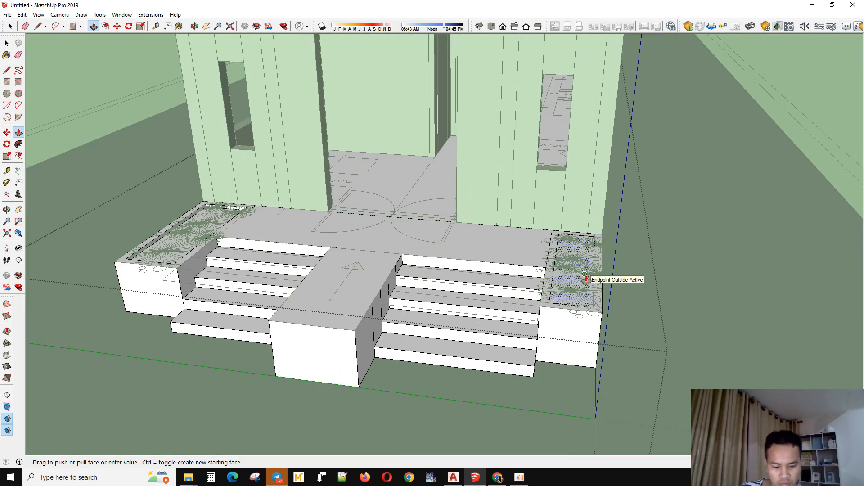
pyautogui.doubleClick(585, 278)
pyautogui.hotkey('ctrl', 'z')
pyautogui.scroll(2, 574, 271)
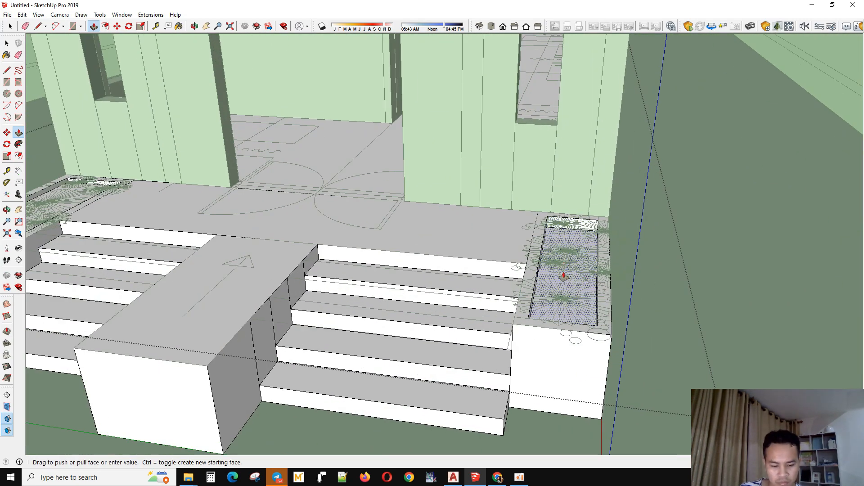
pyautogui.scroll(-3, 564, 277)
pyautogui.moveTo(564, 277); pyautogui.dragTo(486, 284, button='middle')
pyautogui.press('space')
pyautogui.click(657, 332)
# Reopen the slab group and erase the leftover vertical edges on the ramp's side wall beside the right flight
pyautogui.click(411, 310)
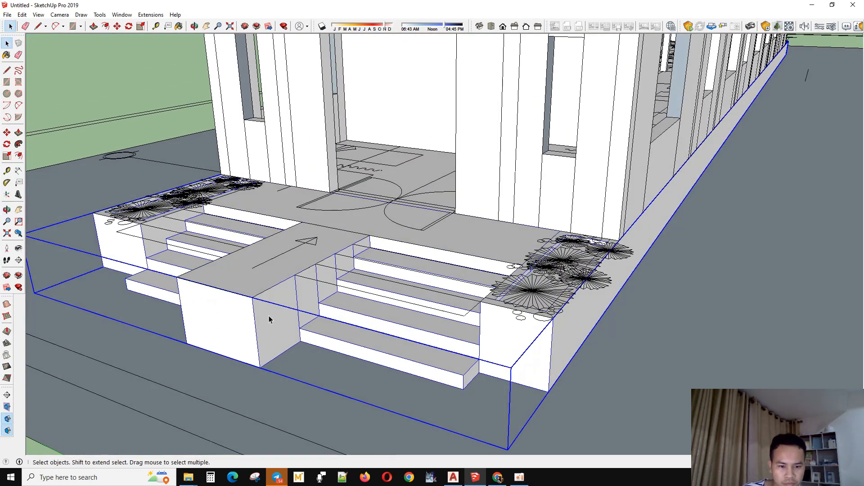
pyautogui.doubleClick(270, 318)
pyautogui.click(270, 318)
pyautogui.moveTo(270, 318); pyautogui.dragTo(311, 324, button='middle')
pyautogui.moveTo(302, 323); pyautogui.dragTo(254, 345)
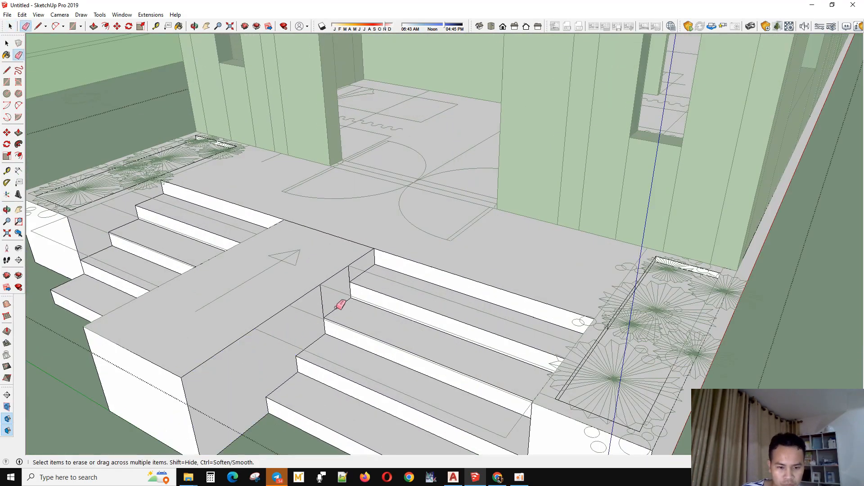
pyautogui.moveTo(320, 295)
pyautogui.mouseDown(button='middle')
pyautogui.moveTo(565, 303)
pyautogui.moveTo(612, 285)
pyautogui.moveTo(228, 285)
pyautogui.moveTo(190, 317)
pyautogui.mouseUp(button='middle')
pyautogui.press('space')
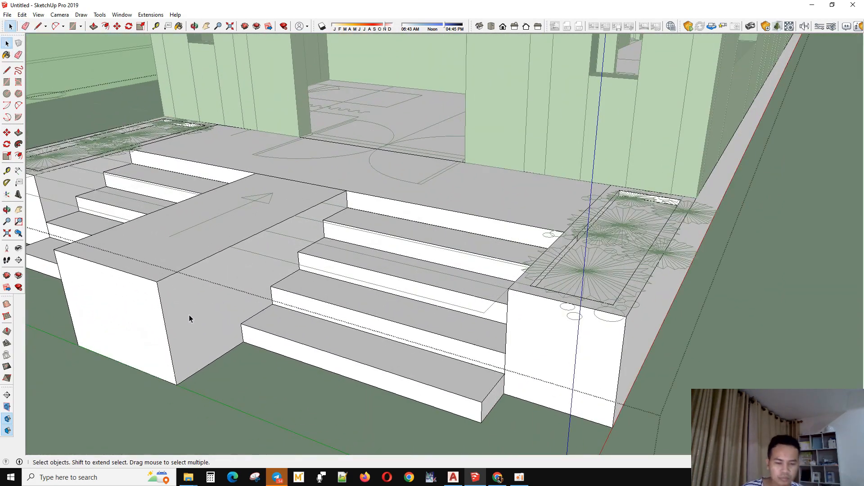
# Draw a diagonal edge across the ramp's side wall and push the upper triangle through the ramp to slope it, then close the slab group
pyautogui.press('l')
pyautogui.click(176, 385)
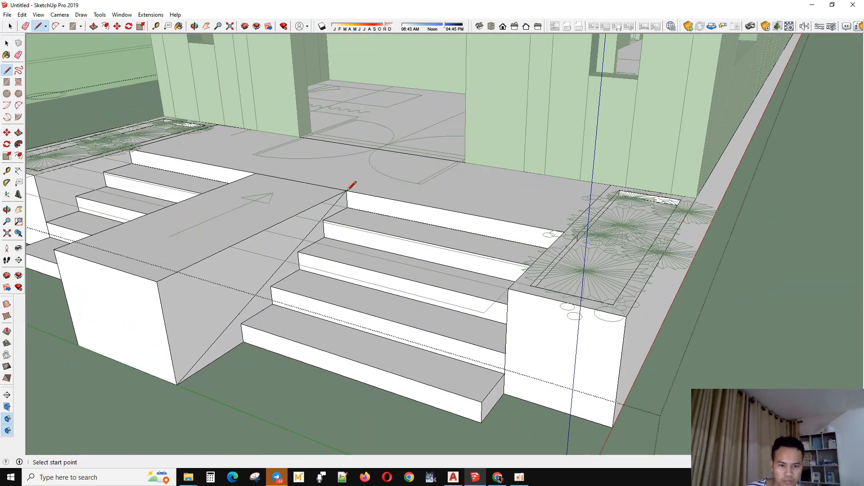
pyautogui.press('space')
pyautogui.click(215, 319)
pyautogui.press('p')
pyautogui.click(212, 324)
pyautogui.click(69, 318)
pyautogui.scroll(-1, 228, 344)
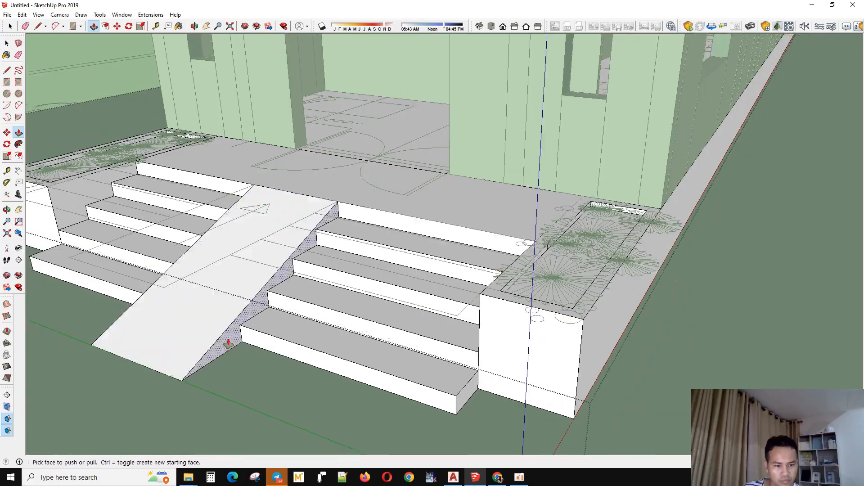
pyautogui.press('space')
pyautogui.moveTo(228, 344); pyautogui.dragTo(382, 376, button='middle')
pyautogui.click(383, 377)
# Open the slab group at the rear entrance and push the treads between the ramp and the planter down into descending steps
pyautogui.scroll(-2, 387, 374)
pyautogui.moveTo(630, 337); pyautogui.dragTo(419, 396, button='middle')
pyautogui.moveTo(360, 351); pyautogui.dragTo(589, 418, button='middle')
pyautogui.scroll(-2, 467, 419)
pyautogui.scroll(-3, 589, 418)
pyautogui.moveTo(252, 382); pyautogui.dragTo(479, 326, button='middle')
pyautogui.moveTo(315, 396); pyautogui.dragTo(448, 433, button='middle')
pyautogui.scroll(6, 359, 398)
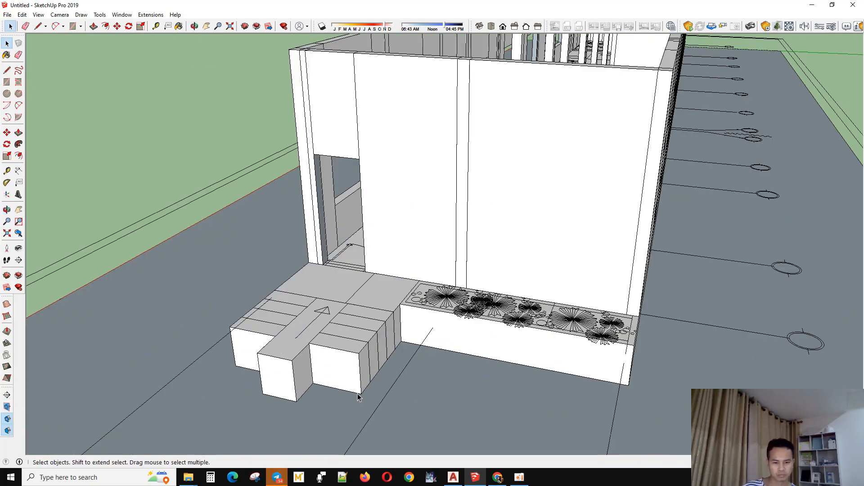
pyautogui.scroll(3, 341, 339)
pyautogui.doubleClick(344, 339)
pyautogui.scroll(2, 390, 294)
pyautogui.click(392, 294)
pyautogui.moveTo(392, 293); pyautogui.dragTo(309, 363, button='middle')
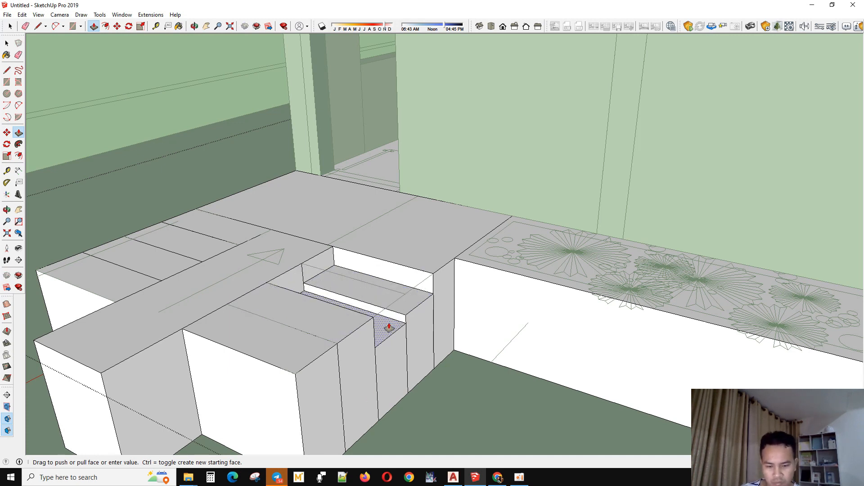
pyautogui.moveTo(389, 327); pyautogui.dragTo(381, 368)
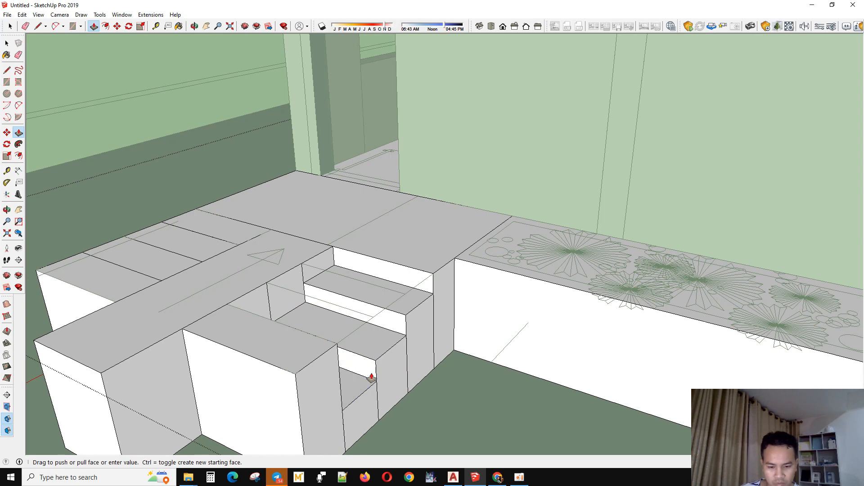
pyautogui.moveTo(313, 353); pyautogui.dragTo(348, 416)
pyautogui.scroll(-2, 306, 306)
pyautogui.scroll(2, 328, 377)
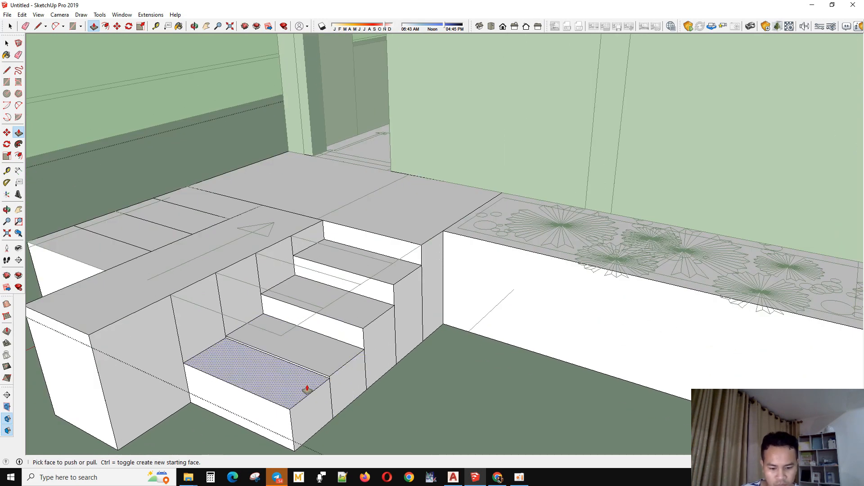
pyautogui.scroll(-2, 308, 390)
# Push the rear entrance treads on the ramp's other side down to the matching step heights
pyautogui.moveTo(232, 385); pyautogui.dragTo(205, 304, button='middle')
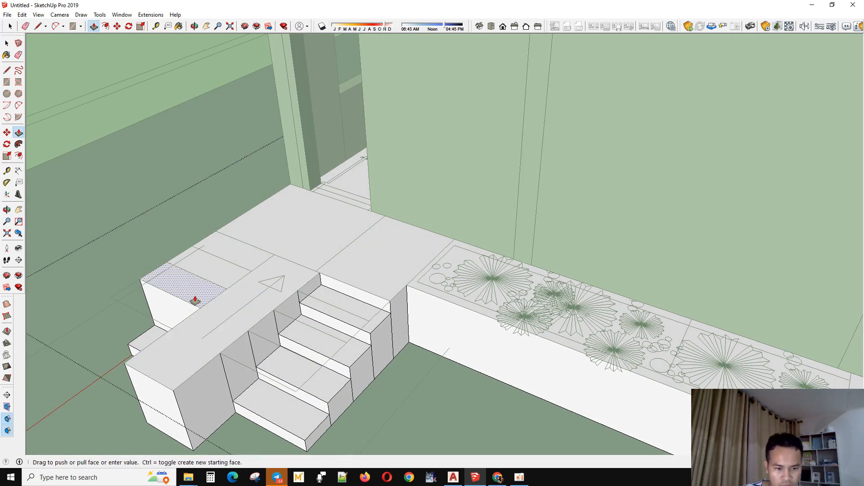
pyautogui.click(249, 258)
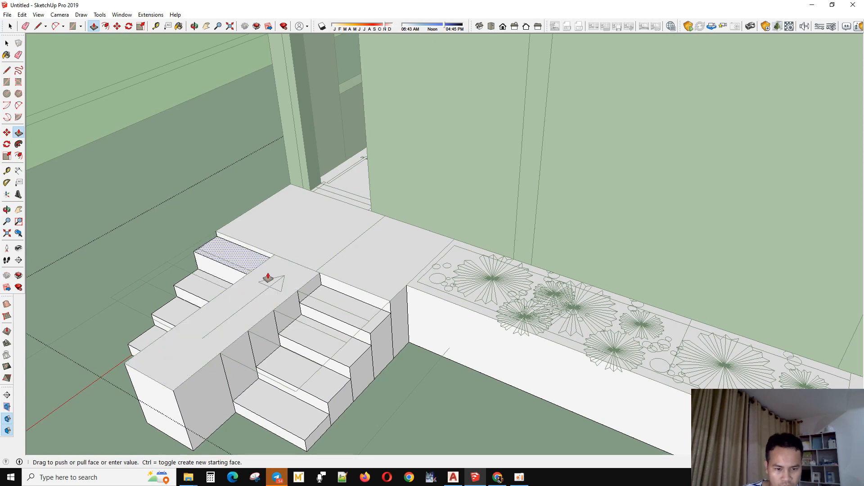
pyautogui.click(317, 293)
pyautogui.scroll(-2, 344, 272)
pyautogui.press('space')
# Erase the leftover vertical edges on both side walls of the rear entrance ramp
pyautogui.scroll(2, 274, 373)
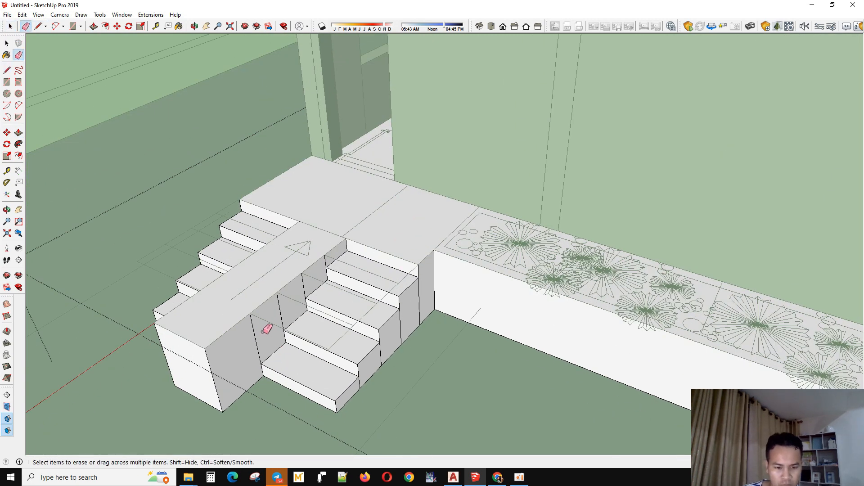
pyautogui.moveTo(331, 258); pyautogui.dragTo(570, 346, button='middle')
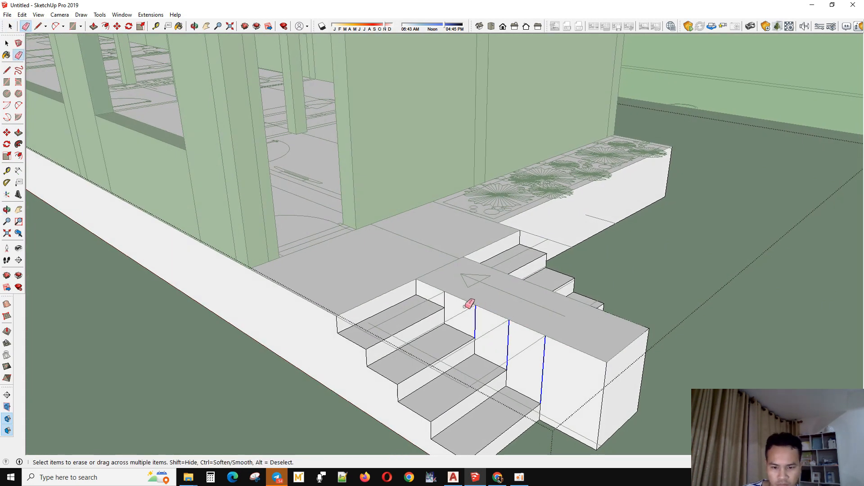
pyautogui.moveTo(466, 306); pyautogui.dragTo(439, 301)
pyautogui.moveTo(439, 301)
pyautogui.mouseDown(button='middle')
pyautogui.moveTo(215, 271)
pyautogui.moveTo(228, 344)
pyautogui.mouseUp(button='middle')
# Draw a diagonal edge on the rear ramp's side wall, push the upper triangle through to slope the ramp, and close the slab group
pyautogui.press('space')
pyautogui.click(220, 283)
pyautogui.press('l')
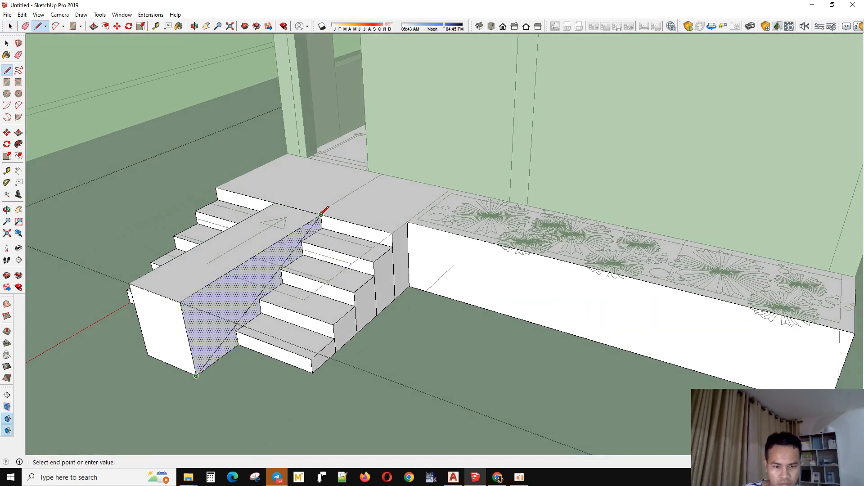
pyautogui.click(234, 307)
pyautogui.click(136, 311)
pyautogui.press('space')
pyautogui.scroll(-3, 306, 386)
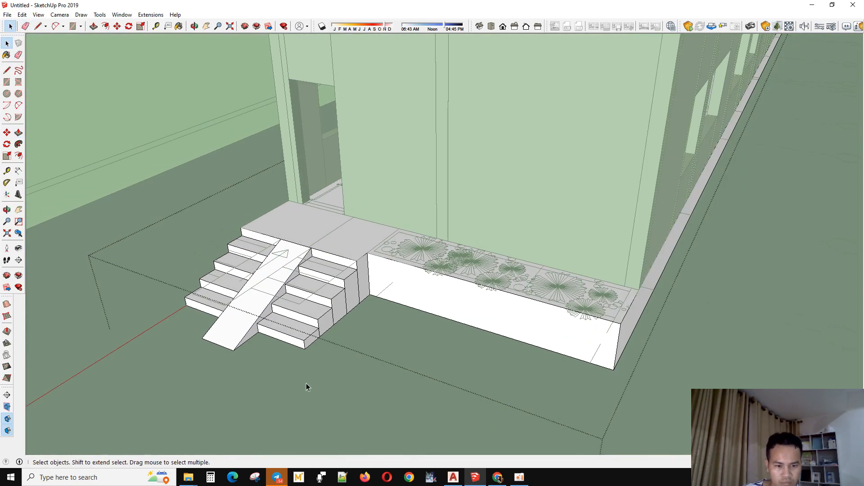
pyautogui.moveTo(306, 386); pyautogui.dragTo(639, 231, button='middle')
pyautogui.scroll(-4, 641, 191)
pyautogui.click(641, 191)
# Reopen the slab group and offset the outline of the rear planter's top face inward to form a narrow rim
pyautogui.moveTo(641, 191); pyautogui.dragTo(121, 383, button='middle')
pyautogui.scroll(8, 120, 383)
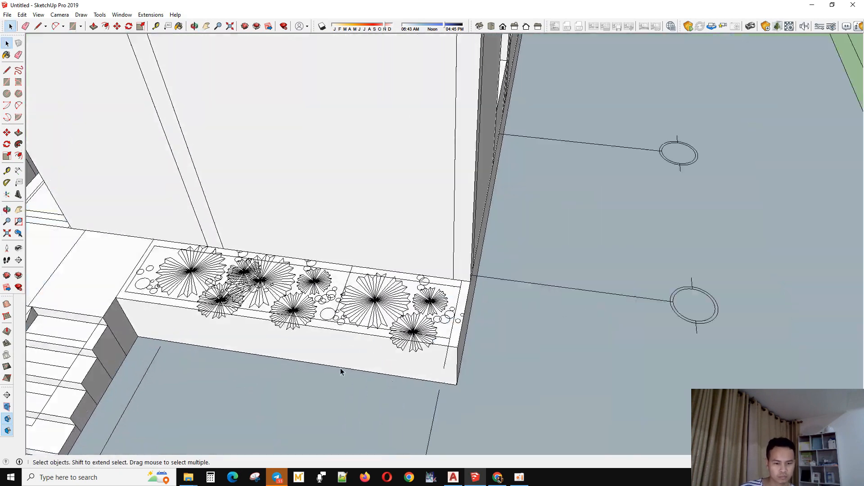
pyautogui.tripleClick(341, 343)
pyautogui.click(364, 314)
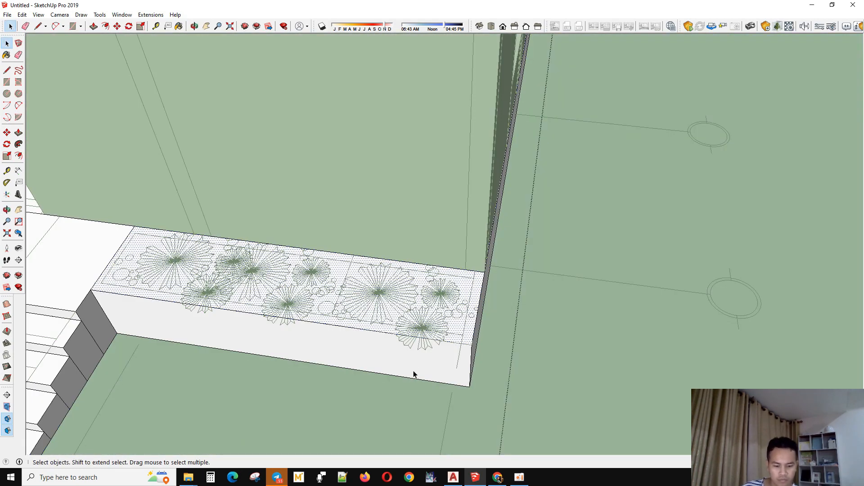
pyautogui.press('f')
pyautogui.scroll(3, 460, 338)
pyautogui.click(479, 327)
pyautogui.click(462, 325)
pyautogui.press('space')
# Push the inner face of the rear planter down to form its recessed planting bed, and close the slab group
pyautogui.click(454, 322)
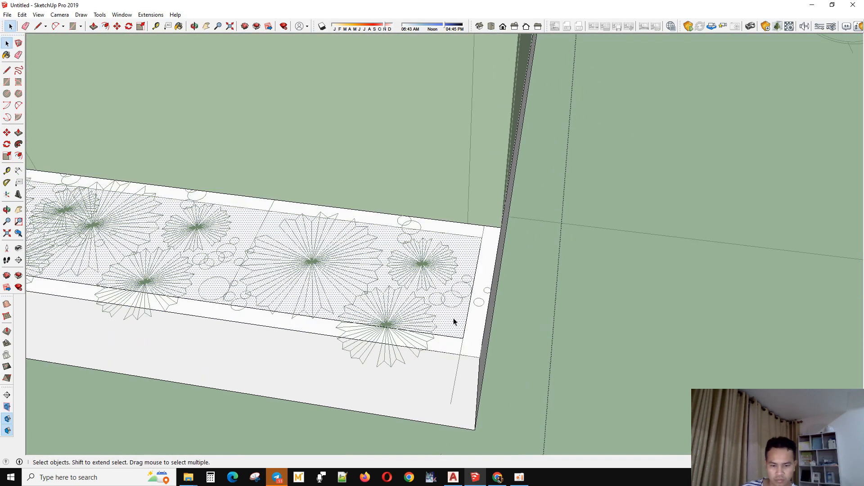
pyautogui.doubleClick(453, 326)
pyautogui.press('space')
pyautogui.scroll(-3, 532, 326)
pyautogui.click(546, 327)
# Save the model as 3D Design in its project folder under Recently Project on drive D
pyautogui.moveTo(392, 351); pyautogui.dragTo(639, 222, button='middle')
pyautogui.scroll(-3, 454, 326)
pyautogui.scroll(3, 482, 325)
pyautogui.scroll(-3, 451, 338)
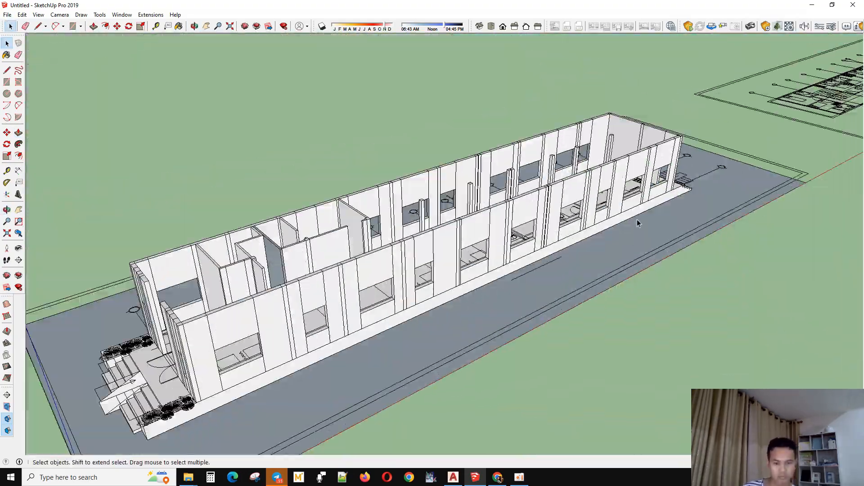
pyautogui.scroll(-2, 638, 222)
pyautogui.click(7, 15)
pyautogui.click(39, 67)
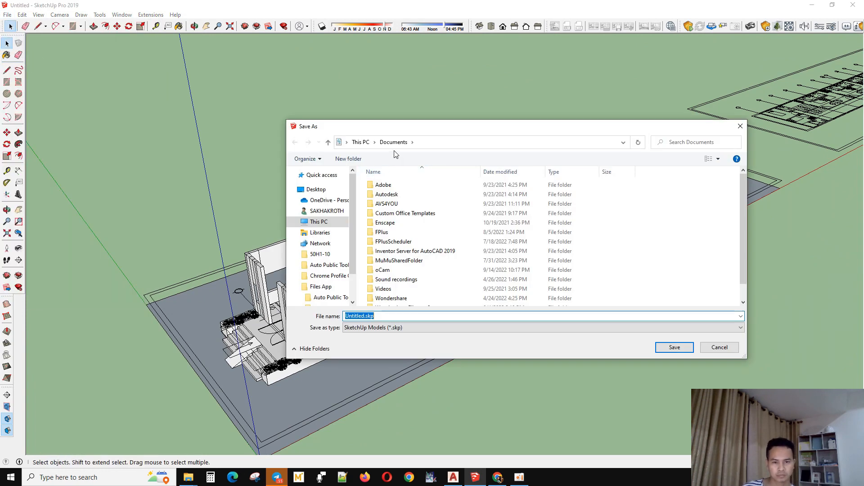
pyautogui.click(338, 224)
pyautogui.doubleClick(522, 278)
pyautogui.scroll(-3, 435, 258)
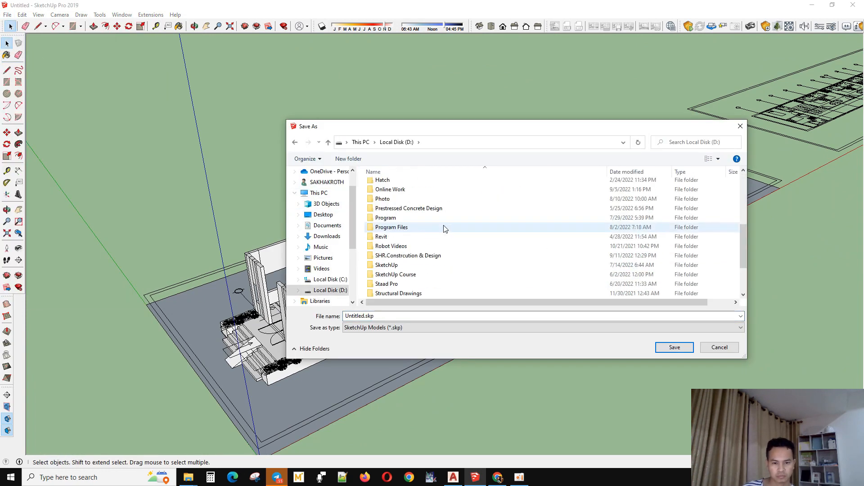
pyautogui.doubleClick(434, 258)
pyautogui.doubleClick(530, 187)
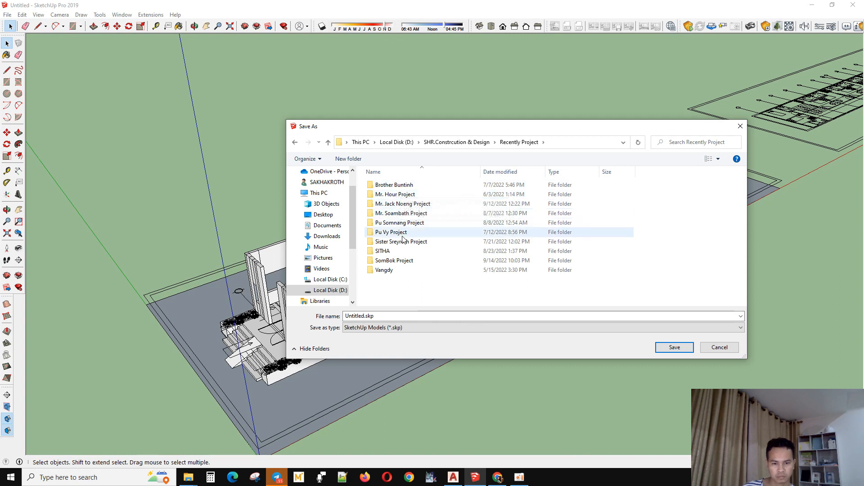
pyautogui.doubleClick(406, 261)
pyautogui.doubleClick(428, 318)
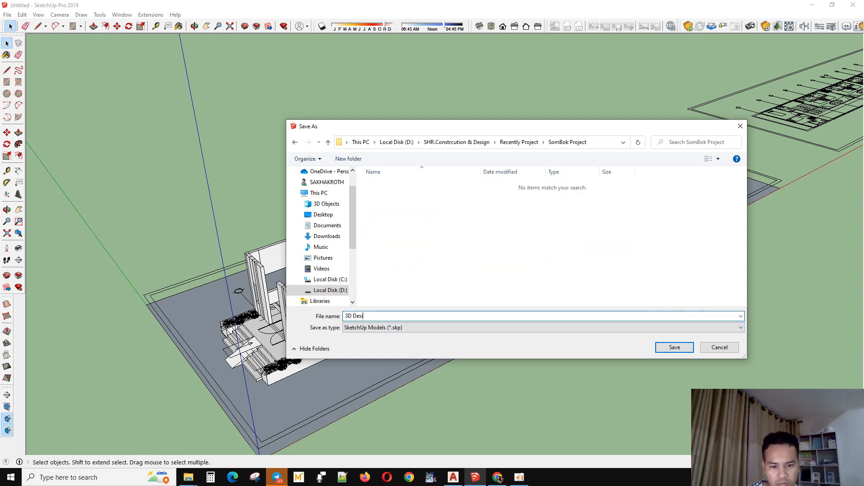
pyautogui.click(674, 347)
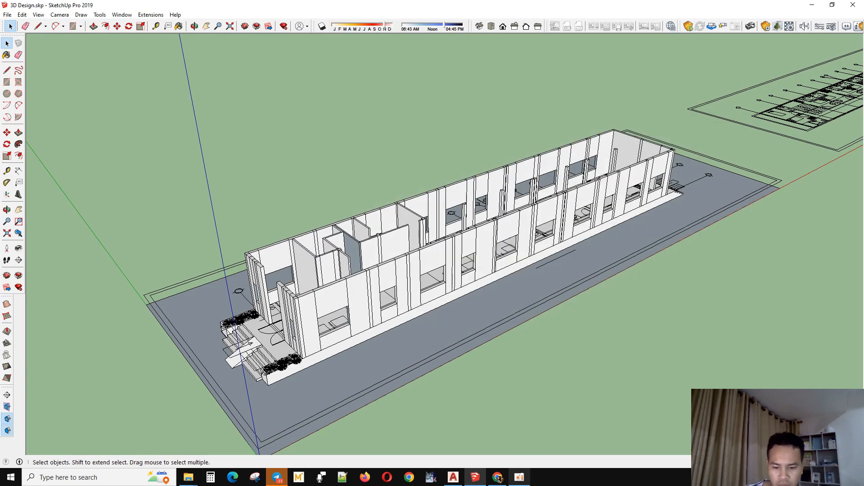
# Save the 3D Design model again under its existing file name
pyautogui.click(520, 479)
pyautogui.click(520, 479)
pyautogui.click(7, 14)
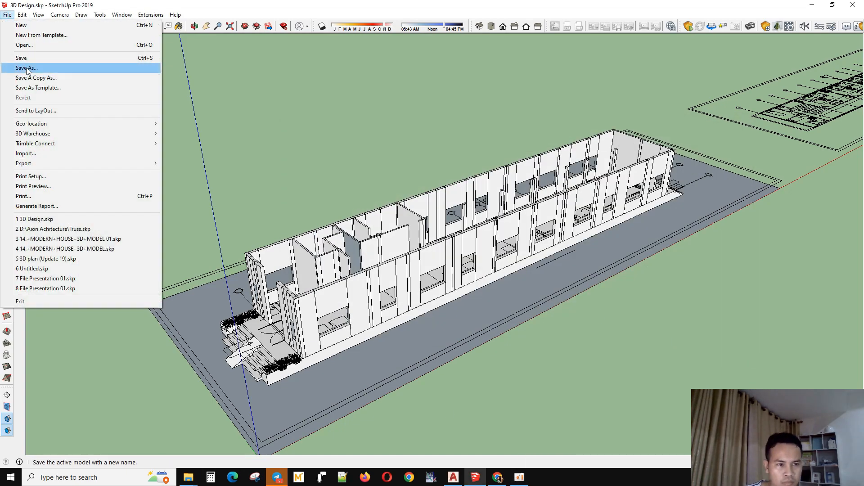
pyautogui.click(37, 60)
pyautogui.moveTo(316, 189); pyautogui.dragTo(464, 249, button='middle')
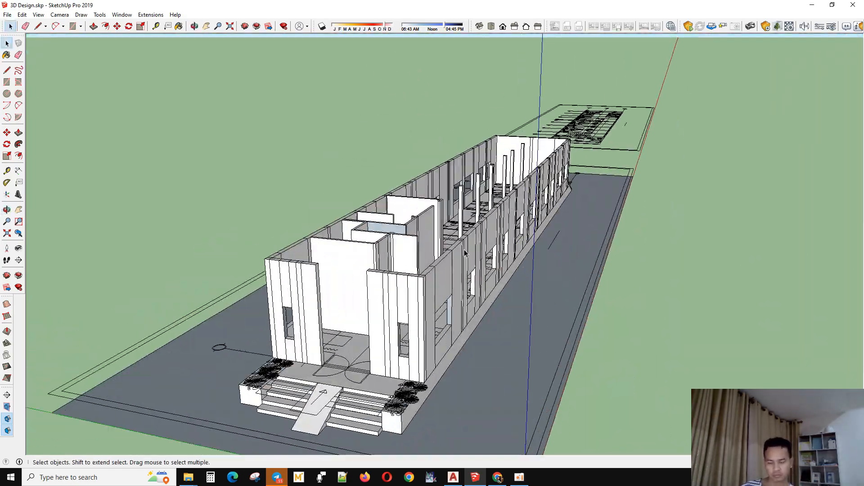
pyautogui.moveTo(346, 289); pyautogui.dragTo(301, 266, button='middle')
pyautogui.scroll(-5, 301, 266)
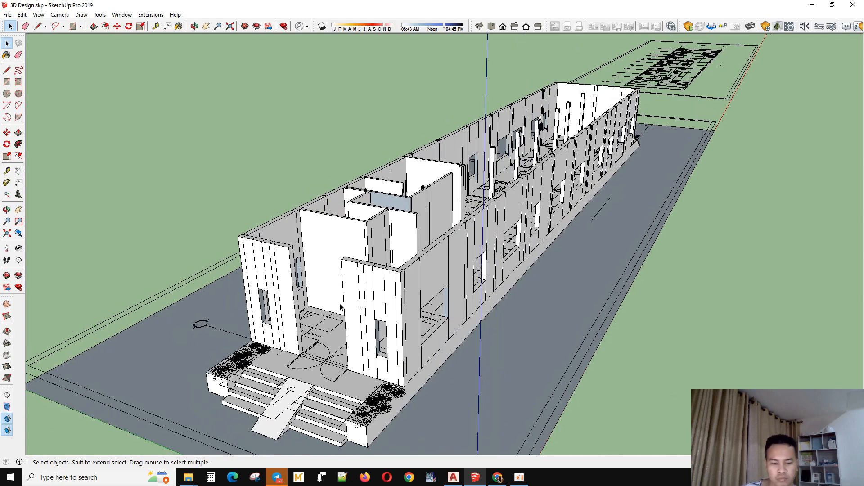
pyautogui.moveTo(411, 388); pyautogui.dragTo(490, 320, button='middle')
pyautogui.click(7, 18)
pyautogui.click(31, 59)
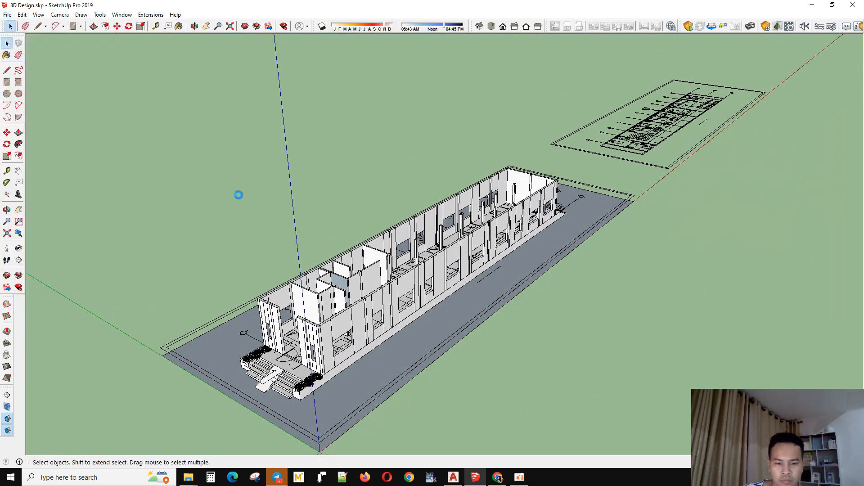
# Open the group of the imported floor plan drawing for editing
pyautogui.moveTo(239, 196); pyautogui.dragTo(408, 228, button='middle')
pyautogui.click(648, 156)
pyautogui.doubleClick(647, 156)
pyautogui.moveTo(599, 225); pyautogui.dragTo(407, 270, button='middle')
pyautogui.moveTo(486, 150); pyautogui.dragTo(759, 328)
pyautogui.rightClick(643, 222)
pyautogui.click(558, 231)
pyautogui.moveTo(485, 166); pyautogui.dragTo(753, 288)
pyautogui.moveTo(671, 280); pyautogui.dragTo(694, 264, button='middle')
pyautogui.scroll(2, 694, 264)
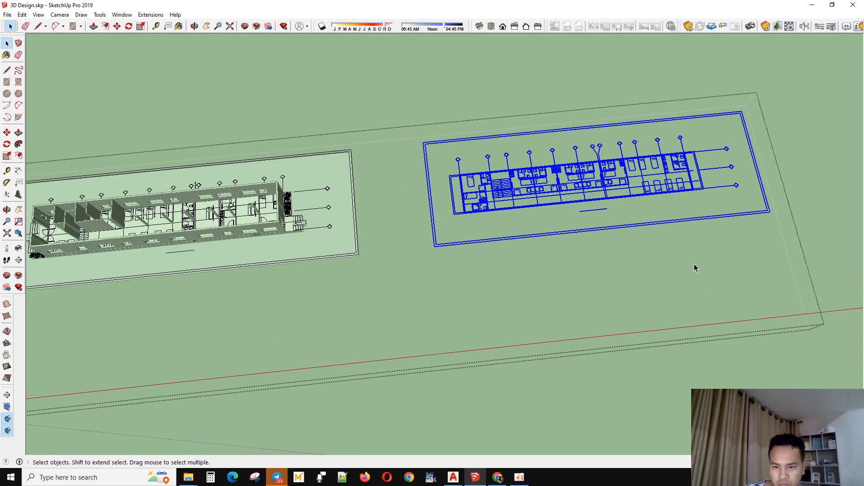
# Delete the double boundary frames around both imported floor plans
pyautogui.moveTo(694, 264); pyautogui.dragTo(646, 210)
pyautogui.scroll(-1, 635, 226)
pyautogui.click(489, 262)
pyautogui.moveTo(490, 262); pyautogui.dragTo(482, 253, button='middle')
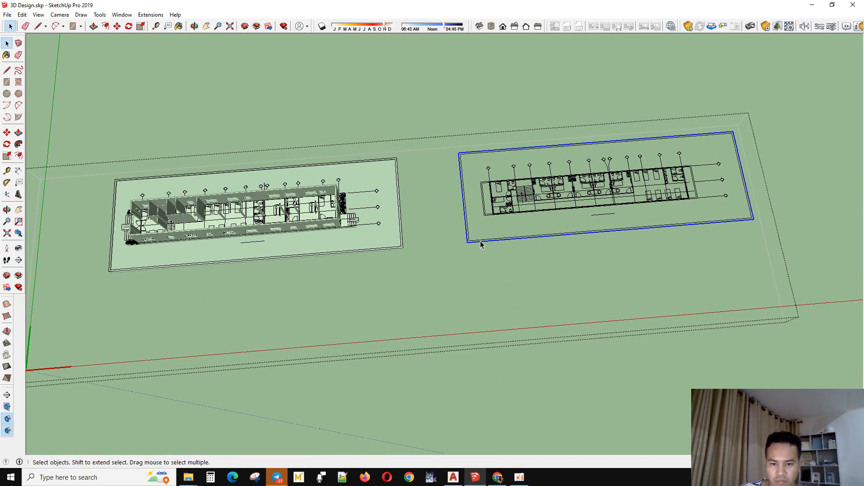
pyautogui.click(389, 252)
pyautogui.moveTo(390, 252); pyautogui.dragTo(439, 135, button='middle')
pyautogui.click(395, 251)
# Group the linework of the separate second floor plan, and group the plan linework under the building separately
pyautogui.rightClick(543, 208)
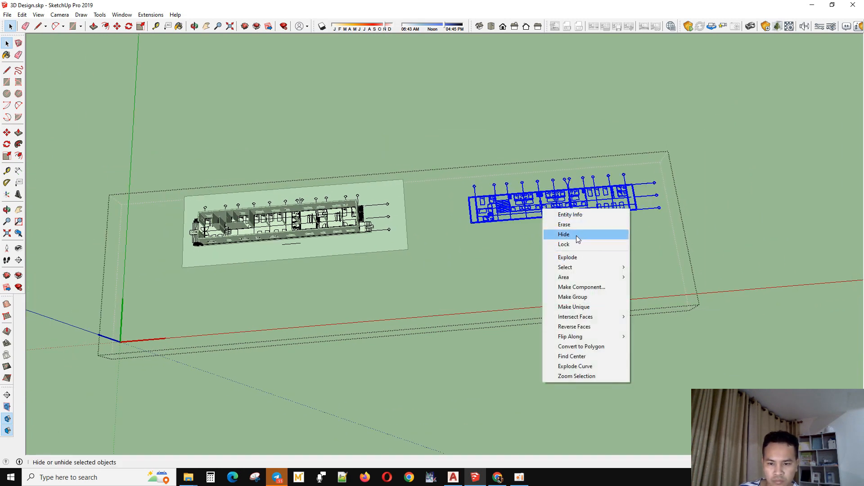
pyautogui.click(581, 298)
pyautogui.click(472, 233)
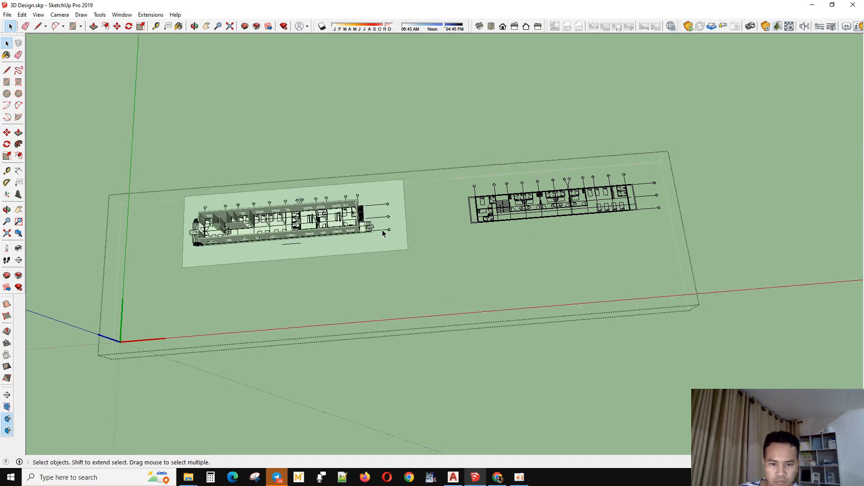
pyautogui.moveTo(103, 145); pyautogui.dragTo(478, 306)
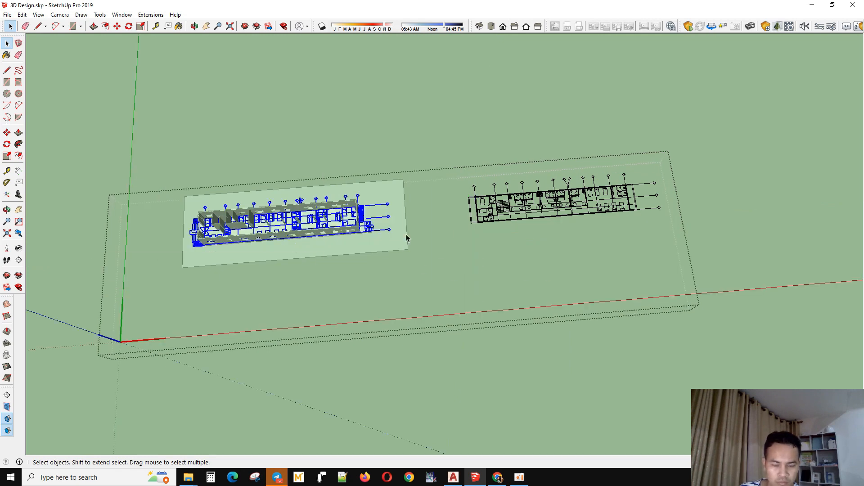
pyautogui.rightClick(362, 215)
pyautogui.click(404, 302)
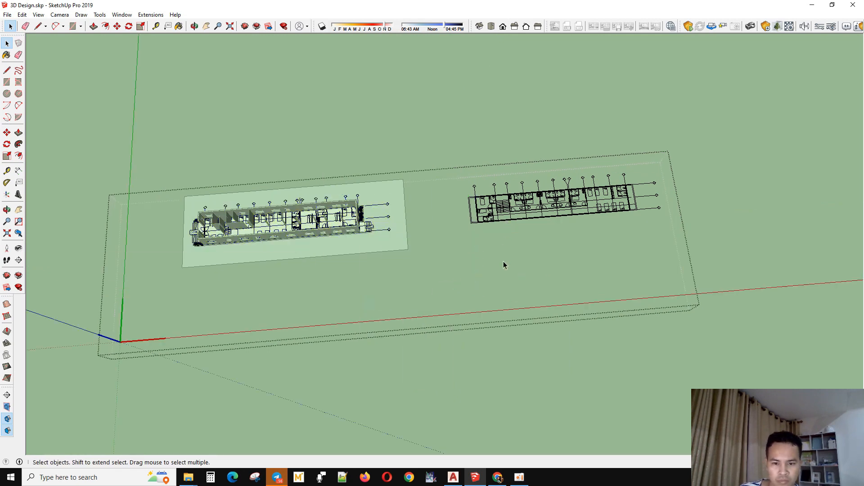
# Close the imported drawing's group and explode it into its separate plan groups
pyautogui.scroll(-2, 502, 265)
pyautogui.press('Escape')
pyautogui.rightClick(508, 220)
pyautogui.click(552, 302)
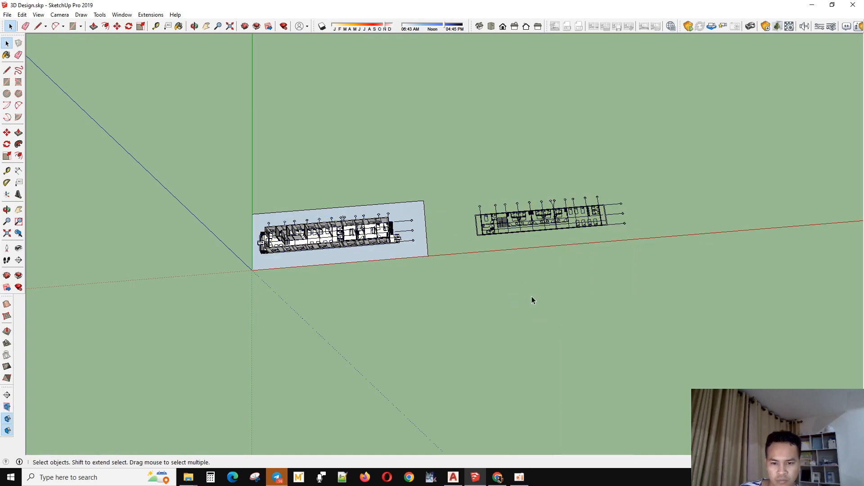
# Move the second floor plan by its building corner onto the matching top corner of the ground floor walls
pyautogui.scroll(8, 576, 216)
pyautogui.scroll(3, 595, 156)
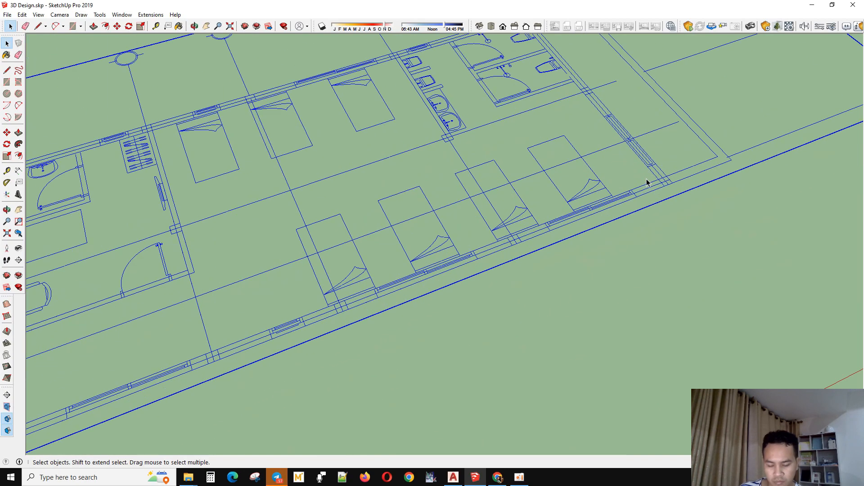
pyautogui.press('m')
pyautogui.scroll(-10, 680, 180)
pyautogui.scroll(8, 425, 248)
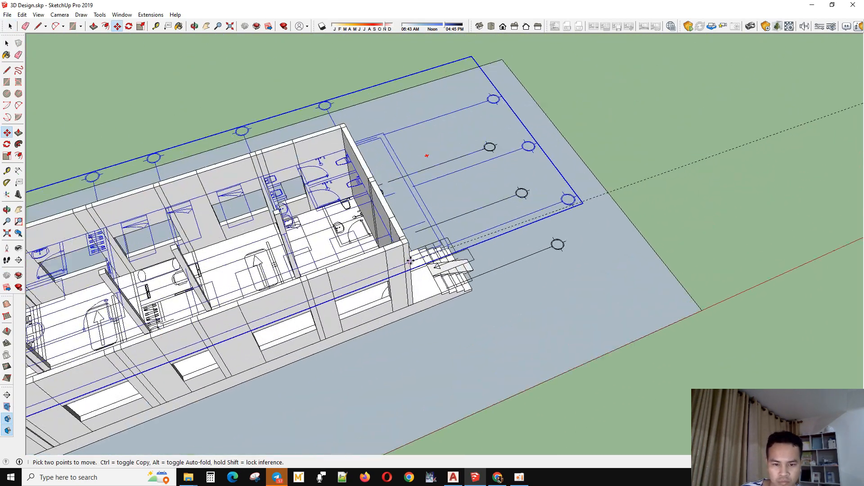
pyautogui.click(406, 228)
pyautogui.press('space')
pyautogui.scroll(-4, 414, 234)
pyautogui.click(636, 208)
pyautogui.moveTo(637, 211); pyautogui.dragTo(374, 88, button='middle')
pyautogui.click(520, 478)
pyautogui.click(523, 480)
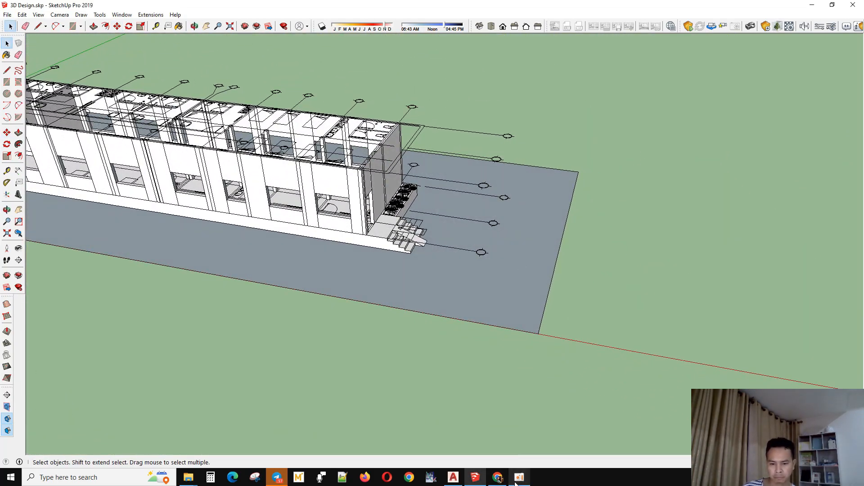
# Draw a rectangle over the ground floor walls between opposite corners of the second floor plan's slab outline
pyautogui.scroll(-3, 725, 353)
pyautogui.moveTo(405, 310); pyautogui.dragTo(586, 333, button='middle')
pyautogui.scroll(6, 252, 297)
pyautogui.moveTo(261, 297)
pyautogui.mouseDown(button='middle')
pyautogui.moveTo(327, 357)
pyautogui.moveTo(356, 346)
pyautogui.mouseUp(button='middle')
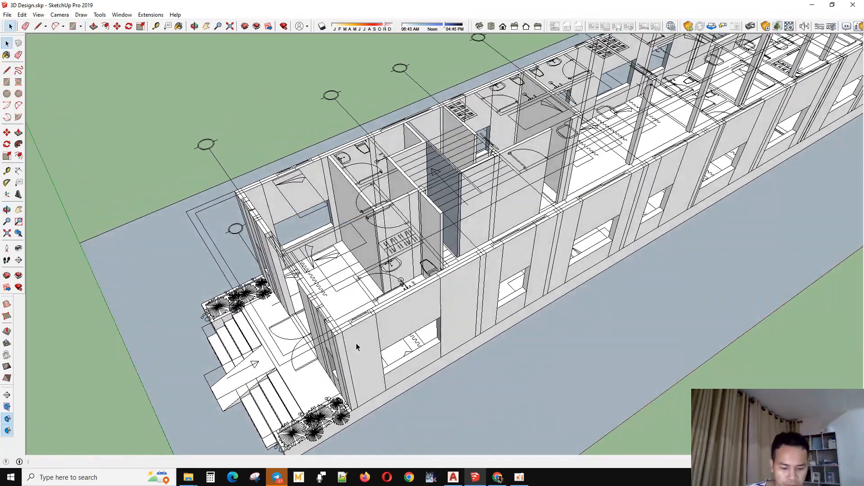
pyautogui.click(186, 213)
pyautogui.scroll(-5, 89, 301)
pyautogui.scroll(8, 571, 119)
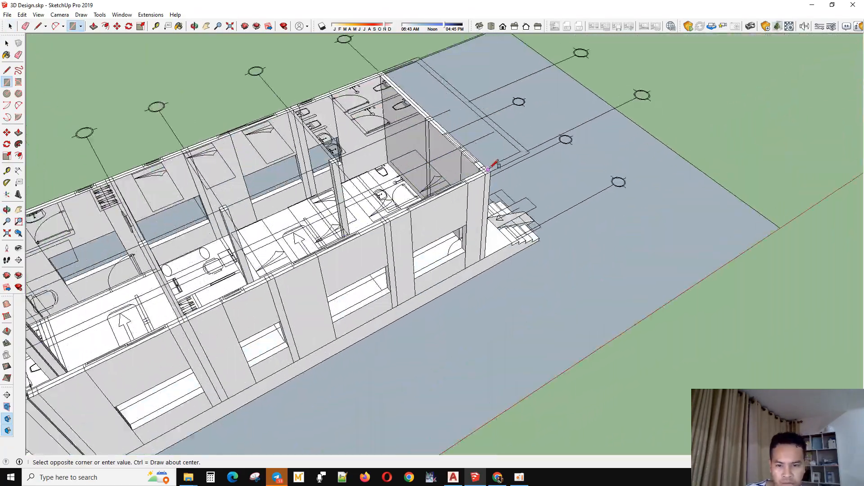
pyautogui.click(574, 136)
# Push/Pull the slab rectangle upward into a thin floor slab over the ground floor walls
pyautogui.press('space')
pyautogui.scroll(-6, 648, 127)
pyautogui.scroll(3, 441, 212)
pyautogui.click(450, 221)
pyautogui.moveTo(450, 221); pyautogui.dragTo(470, 140, button='middle')
pyautogui.scroll(-5, 659, 203)
pyautogui.scroll(5, 279, 311)
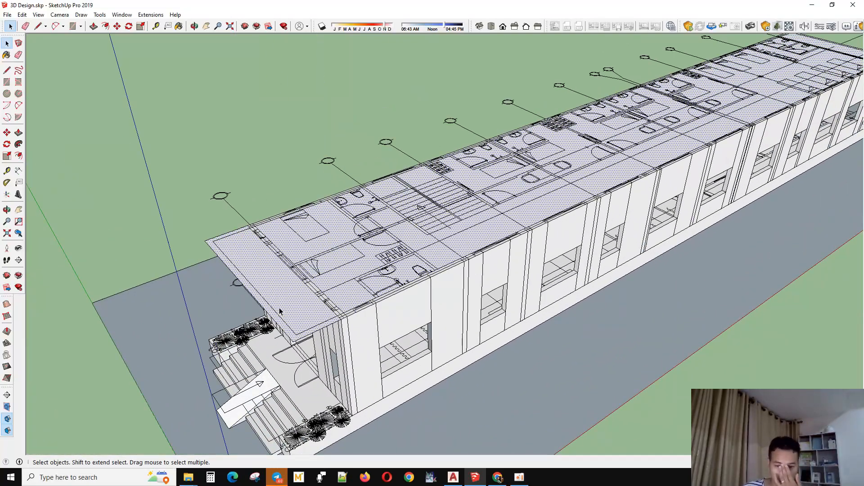
pyautogui.moveTo(279, 311); pyautogui.dragTo(280, 304)
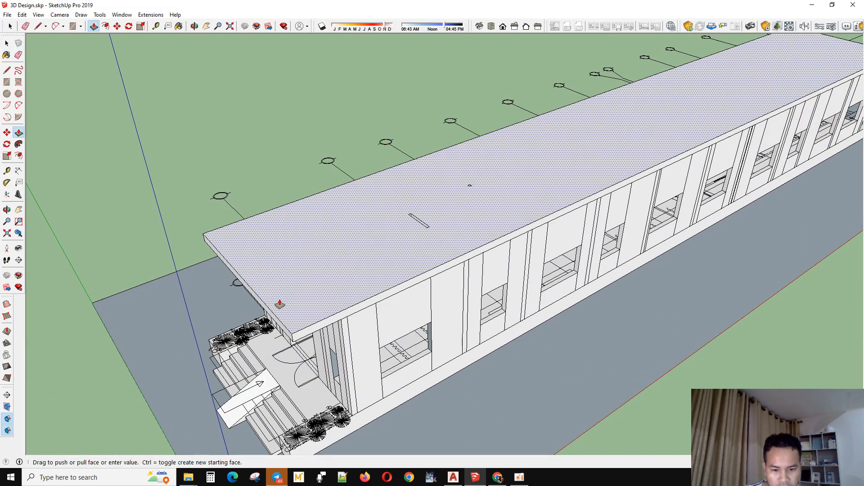
pyautogui.moveTo(280, 304); pyautogui.dragTo(303, 279, button='middle')
pyautogui.moveTo(305, 284); pyautogui.dragTo(268, 262)
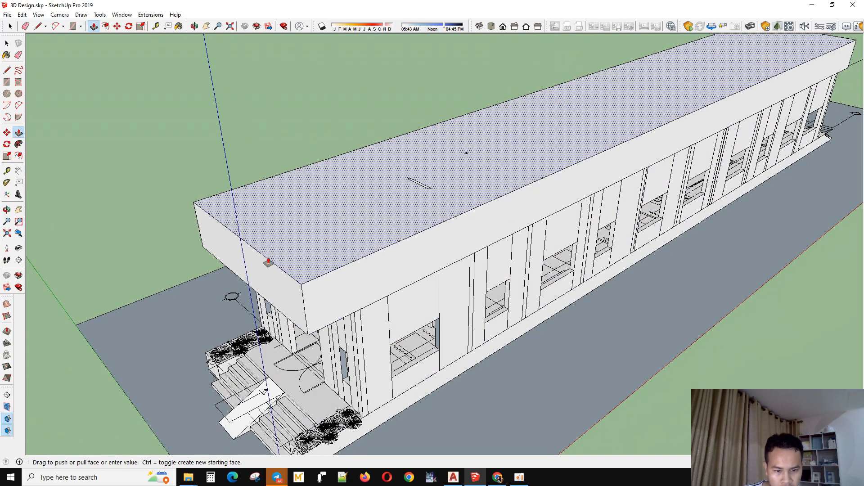
pyautogui.press('Return')
# Select all of the extruded floor slab's geometry and make it a group
pyautogui.press('space')
pyautogui.tripleClick(313, 255)
pyautogui.rightClick(312, 255)
pyautogui.click(355, 334)
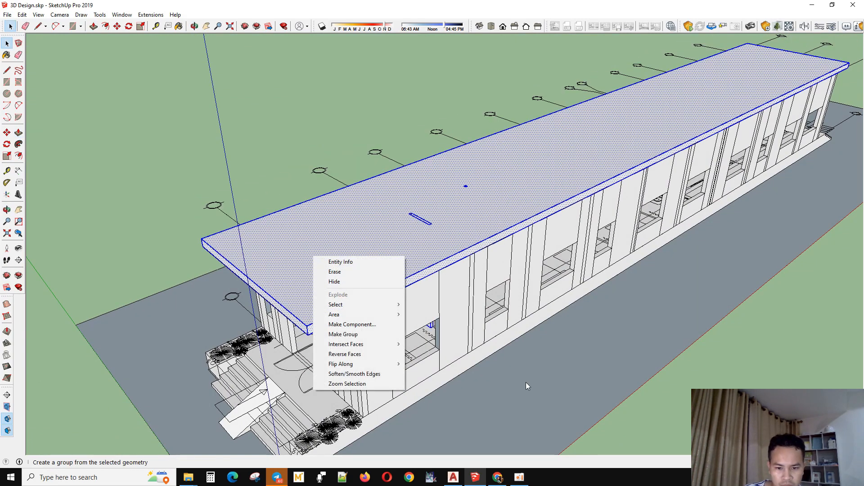
pyautogui.click(656, 407)
# Remove the trial floor slab from over the ground floor walls
pyautogui.moveTo(434, 327); pyautogui.dragTo(655, 312, button='middle')
pyautogui.click(561, 287)
pyautogui.press('h')
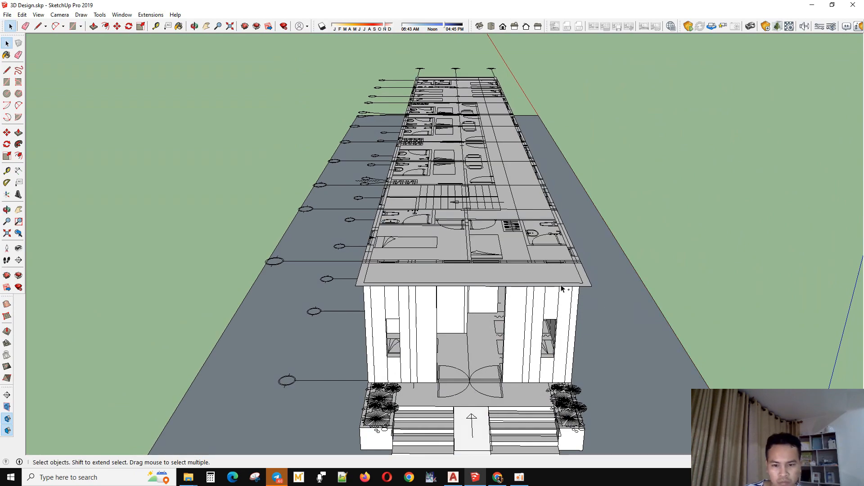
pyautogui.moveTo(561, 288); pyautogui.dragTo(483, 236, button='middle')
pyautogui.click(482, 235)
# Explode the interior partition wall group, add the adjoining wall to the selection, and regroup them together
pyautogui.click(367, 256)
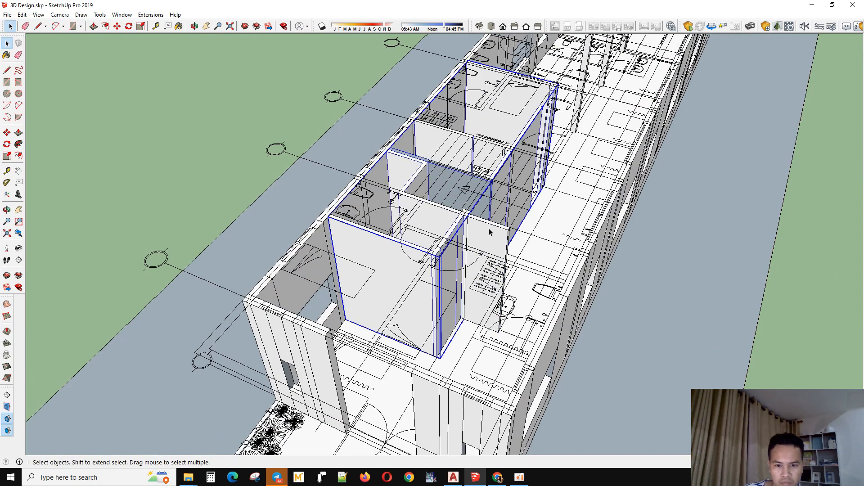
pyautogui.rightClick(378, 258)
pyautogui.click(414, 327)
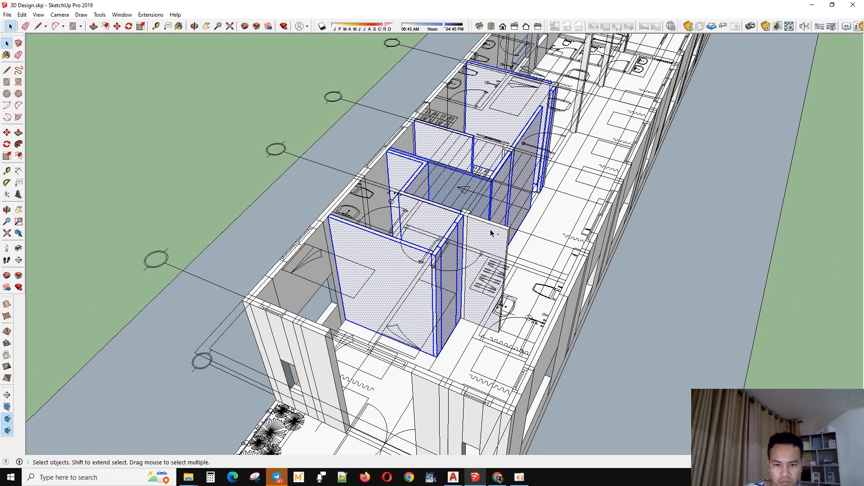
pyautogui.keyDown('ctrl'); pyautogui.tripleClick(491, 230); pyautogui.keyUp('ctrl')
pyautogui.rightClick(490, 228)
pyautogui.click(509, 308)
pyautogui.scroll(-3, 495, 308)
pyautogui.moveTo(478, 311); pyautogui.dragTo(383, 290, button='middle')
pyautogui.scroll(3, 380, 288)
pyautogui.scroll(-5, 380, 291)
pyautogui.moveTo(493, 272); pyautogui.dragTo(486, 252, button='middle')
pyautogui.click(651, 303)
pyautogui.moveTo(630, 297); pyautogui.dragTo(506, 261, button='middle')
pyautogui.scroll(4, 505, 261)
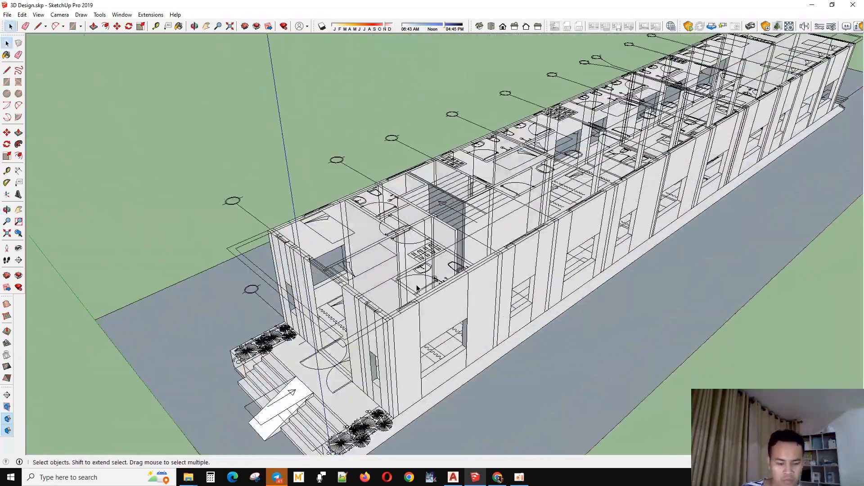
# Redraw the floor slab rectangle between opposite corners of the second floor plan's outer outline
pyautogui.click(419, 290)
pyautogui.moveTo(405, 288); pyautogui.dragTo(252, 261, button='middle')
pyautogui.press('q')
pyautogui.click(210, 249)
pyautogui.scroll(-5, 97, 310)
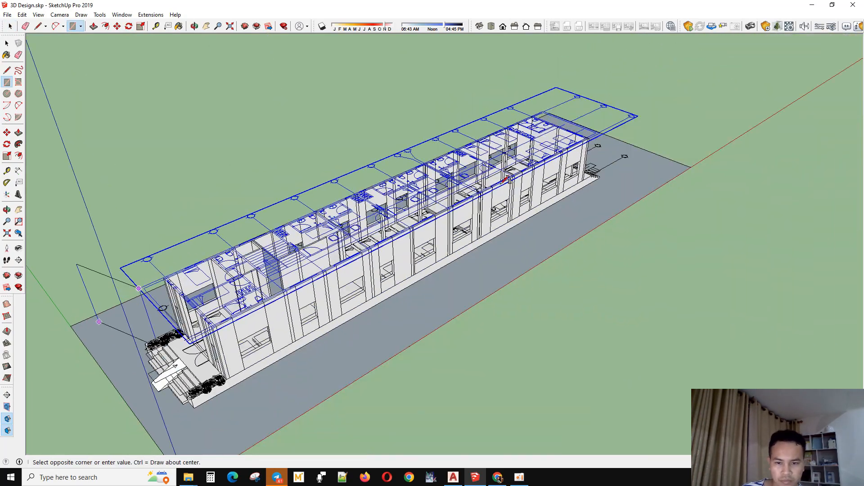
pyautogui.scroll(5, 599, 128)
pyautogui.moveTo(593, 131); pyautogui.dragTo(585, 163, button='middle')
pyautogui.click(563, 169)
# Push/Pull the redrawn rectangle upward into a thin floor slab and make the slab a group
pyautogui.press('space')
pyautogui.click(536, 162)
pyautogui.scroll(-3, 405, 270)
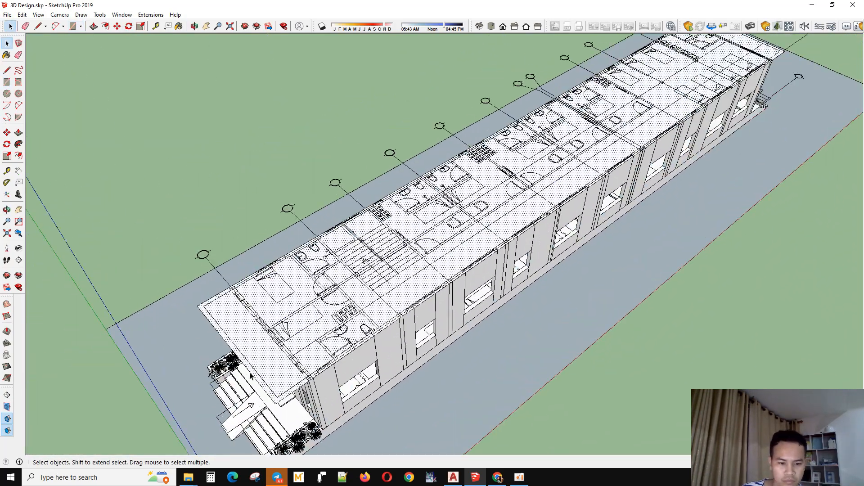
pyautogui.press('p')
pyautogui.scroll(5, 257, 354)
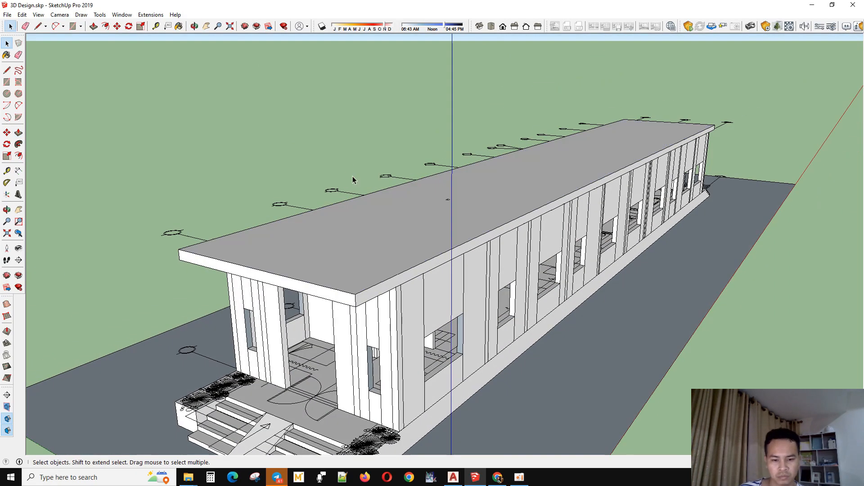
pyautogui.click(331, 241)
pyautogui.rightClick(331, 241)
pyautogui.click(367, 317)
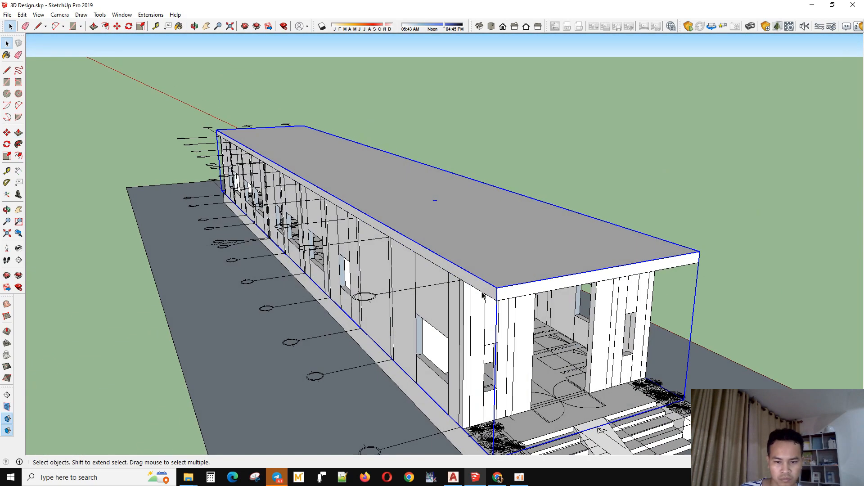
# Move the second floor plan up from the slab's underside to its top surface
pyautogui.scroll(2, 495, 306)
pyautogui.click(501, 293)
pyautogui.click(503, 288)
pyautogui.press('space')
pyautogui.scroll(-4, 502, 289)
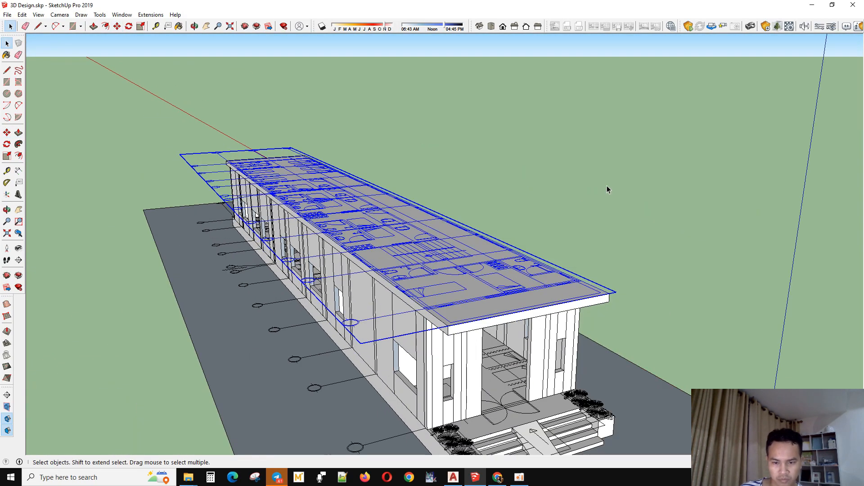
pyautogui.click(607, 189)
# Examine how the second floor plan lines up with the walls and windows along the building's long side
pyautogui.moveTo(607, 189); pyautogui.dragTo(333, 270, button='middle')
pyautogui.scroll(3, 428, 299)
pyautogui.moveTo(428, 299); pyautogui.dragTo(315, 358, button='middle')
pyautogui.scroll(3, 542, 216)
pyautogui.moveTo(542, 216); pyautogui.dragTo(311, 220, button='middle')
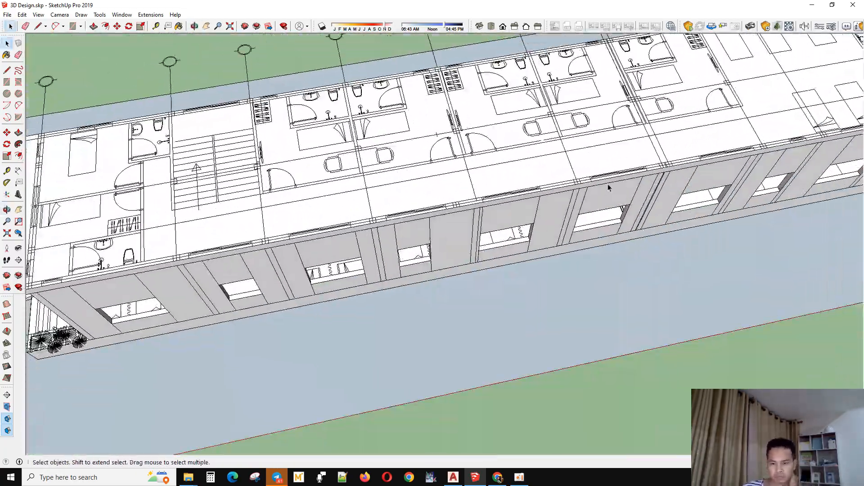
pyautogui.scroll(-2, 609, 187)
pyautogui.keyDown('shift'); pyautogui.moveTo(609, 187); pyautogui.dragTo(315, 216, button='middle'); pyautogui.keyUp('shift')
pyautogui.scroll(3, 563, 171)
pyautogui.moveTo(563, 171); pyautogui.dragTo(387, 148, button='middle')
pyautogui.scroll(1, 586, 206)
pyautogui.moveTo(586, 206); pyautogui.dragTo(590, 212, button='middle')
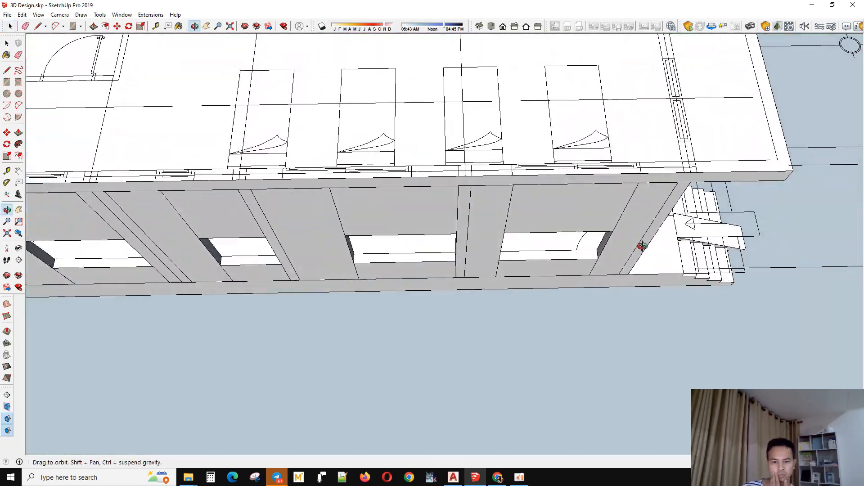
# Copy the ground floor outer walls by their bottom corner onto the matching plan corner on top of the slab
pyautogui.scroll(2, 591, 216)
pyautogui.moveTo(566, 176); pyautogui.dragTo(459, 116, button='middle')
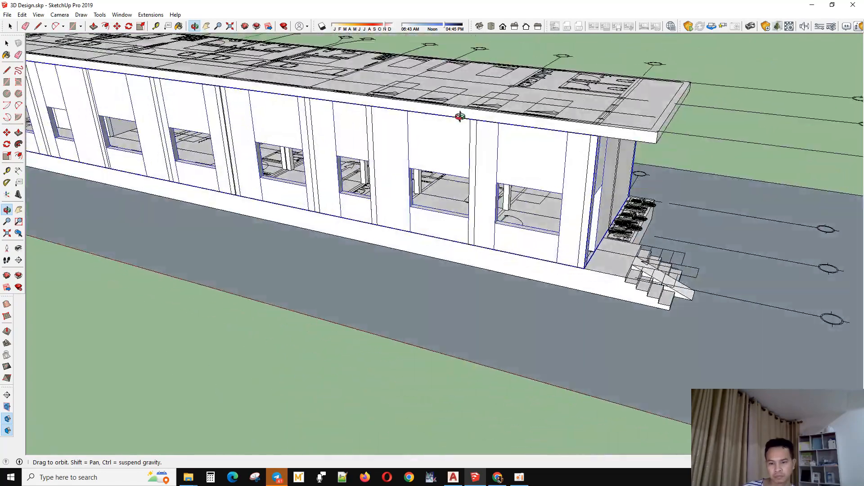
pyautogui.scroll(3, 594, 281)
pyautogui.click(622, 302)
pyautogui.press('ctrl')
pyautogui.scroll(-4, 590, 292)
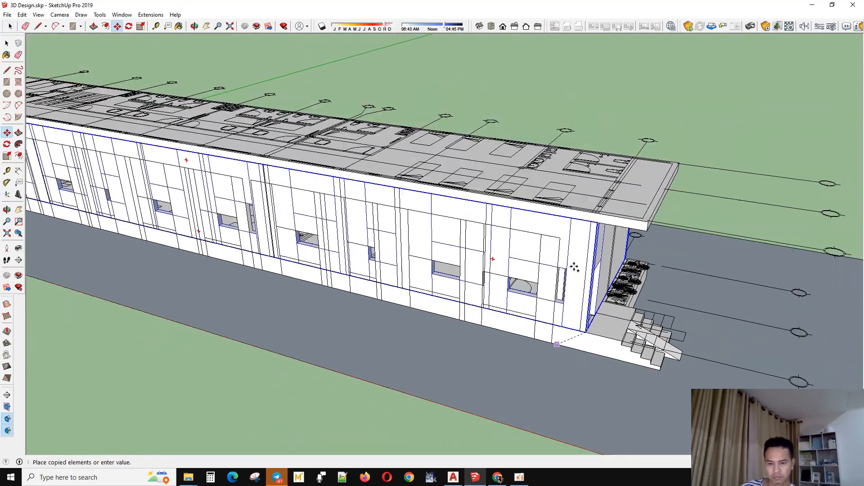
pyautogui.scroll(4, 597, 221)
pyautogui.click(605, 235)
pyautogui.scroll(-6, 592, 257)
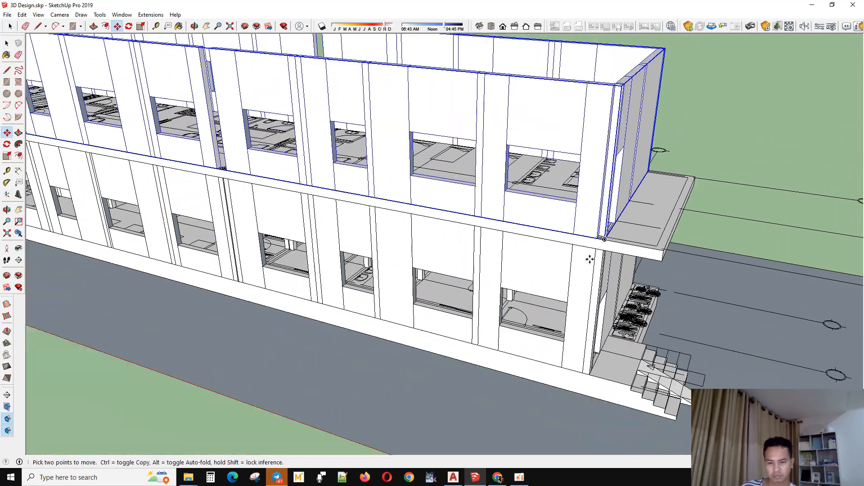
pyautogui.press('space')
pyautogui.moveTo(441, 239); pyautogui.dragTo(269, 362, button='middle')
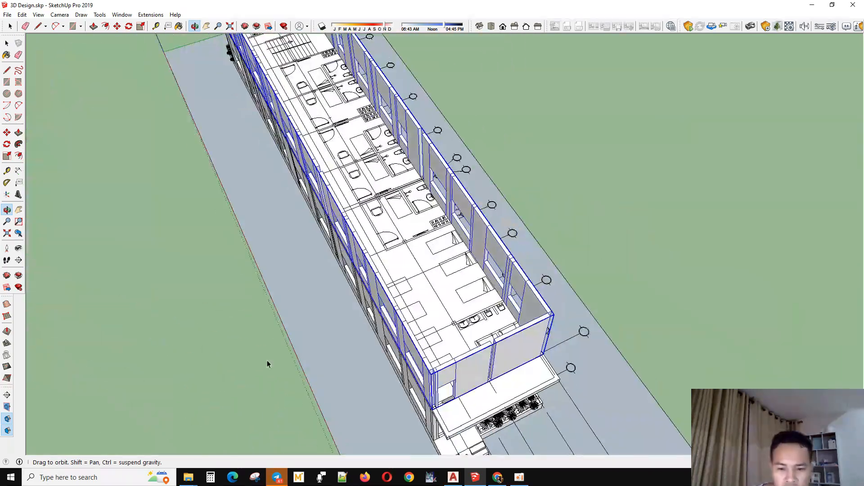
pyautogui.scroll(4, 495, 303)
pyautogui.click(387, 218)
pyautogui.scroll(-6, 455, 187)
pyautogui.moveTo(499, 268); pyautogui.dragTo(515, 166, button='middle')
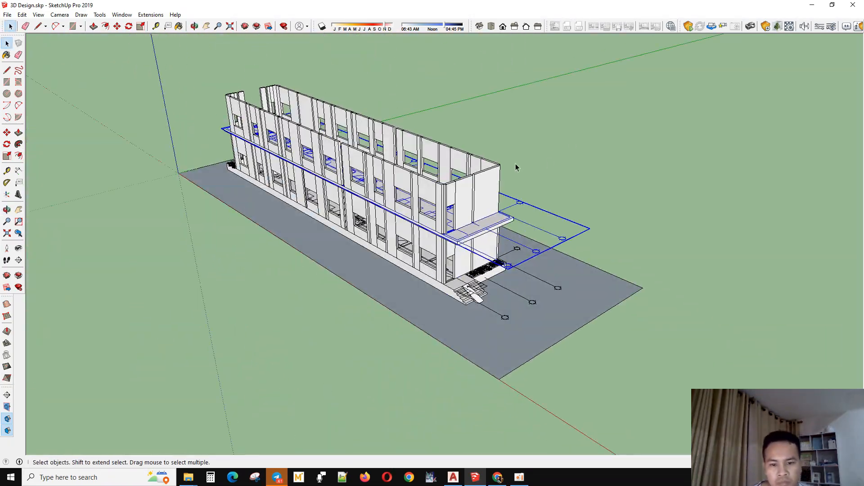
pyautogui.scroll(6, 455, 242)
pyautogui.press('m')
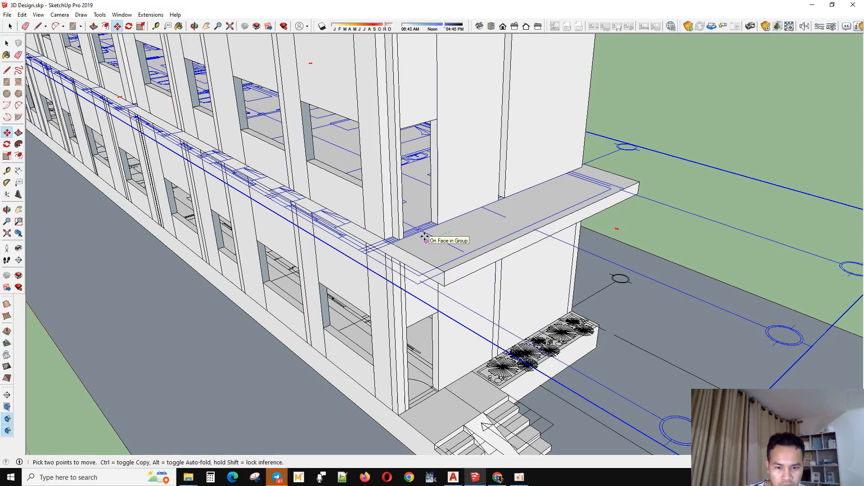
# Open the copied second floor outer wall group for editing at the front windows
pyautogui.moveTo(424, 238); pyautogui.dragTo(531, 274, button='middle')
pyautogui.scroll(4, 545, 332)
pyautogui.tripleClick(525, 230)
pyautogui.moveTo(526, 230); pyautogui.dragTo(491, 216, button='middle')
pyautogui.scroll(1, 542, 254)
pyautogui.scroll(1, 385, 208)
pyautogui.click(372, 196)
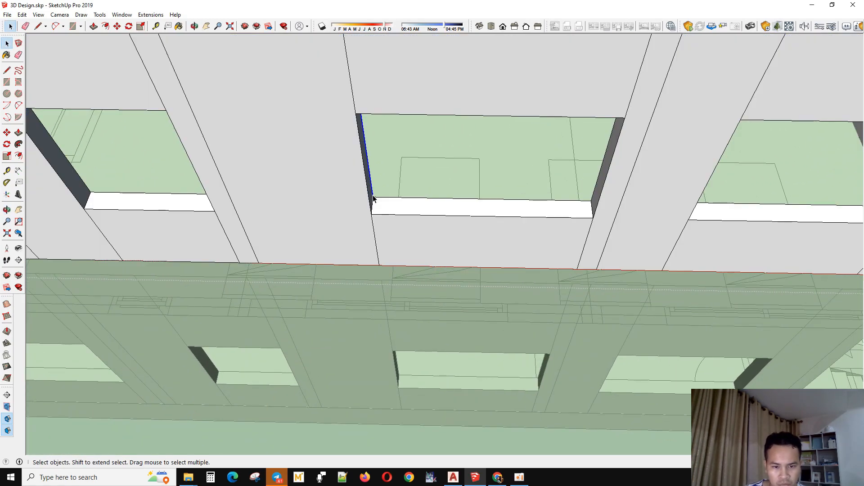
pyautogui.press('space')
pyautogui.scroll(-3, 428, 197)
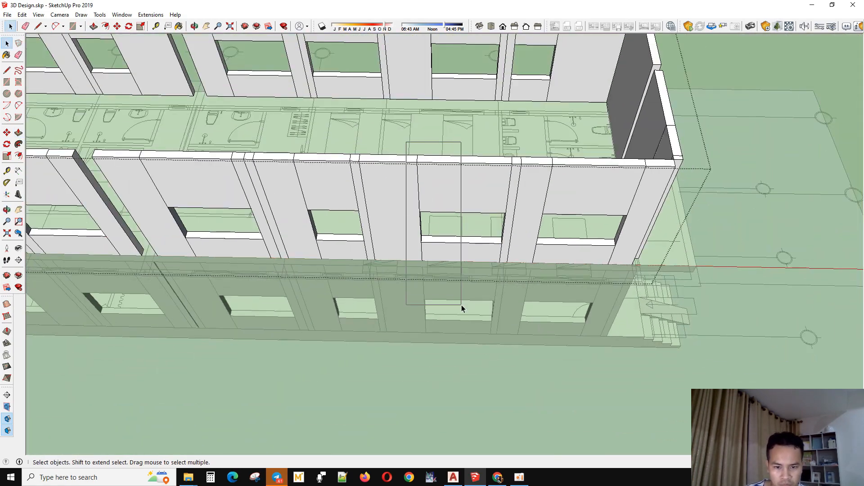
# Select the edges and faces of both jambs of the upper front window second from the building's end
pyautogui.moveTo(461, 304); pyautogui.dragTo(461, 304)
pyautogui.scroll(2, 432, 275)
pyautogui.moveTo(432, 275); pyautogui.dragTo(406, 272, button='middle')
pyautogui.scroll(2, 406, 300)
pyautogui.scroll(1, 453, 320)
pyautogui.press('m')
pyautogui.scroll(-3, 475, 221)
pyautogui.press('space')
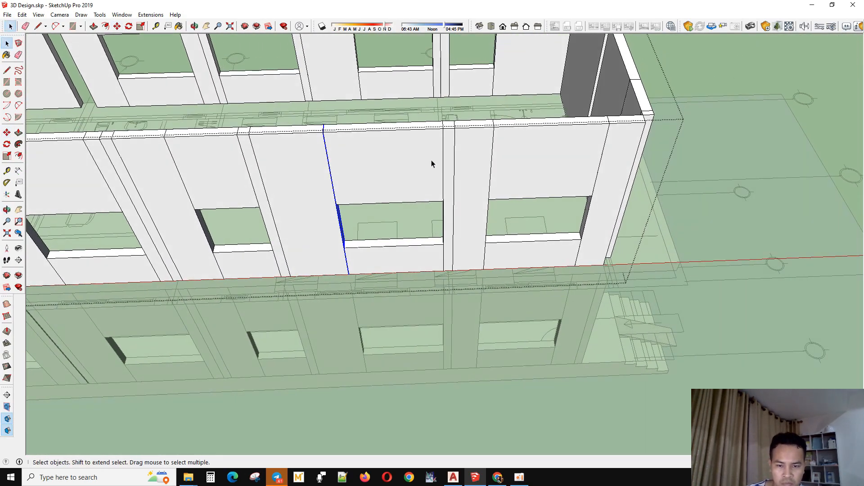
pyautogui.moveTo(432, 164); pyautogui.dragTo(500, 230, button='middle')
pyautogui.moveTo(444, 212); pyautogui.dragTo(460, 200, button='middle')
pyautogui.scroll(-1, 426, 108)
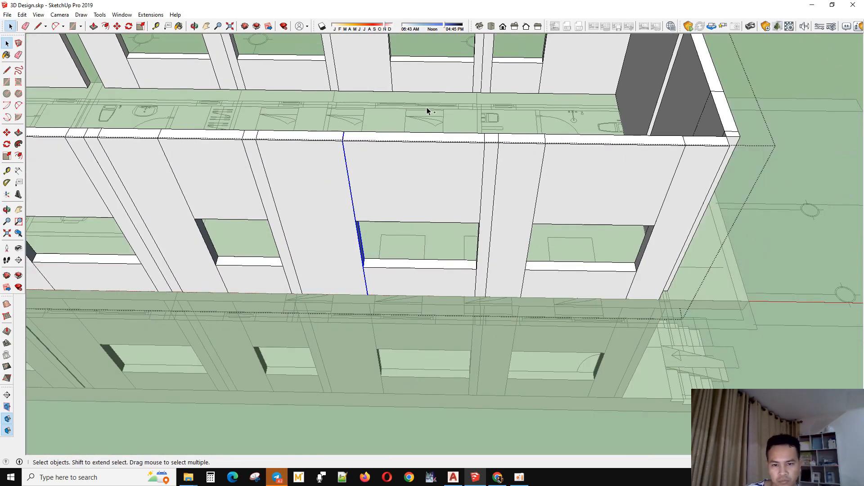
pyautogui.keyDown('ctrl'); pyautogui.moveTo(483, 322); pyautogui.dragTo(483, 322); pyautogui.keyUp('ctrl')
pyautogui.scroll(-2, 384, 313)
pyautogui.moveTo(384, 312); pyautogui.dragTo(397, 326, button='middle')
pyautogui.scroll(2, 395, 187)
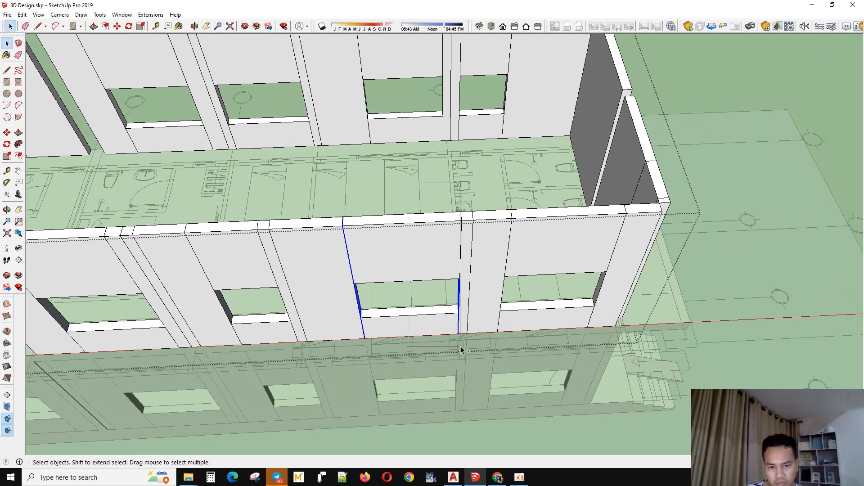
pyautogui.keyDown('ctrl'); pyautogui.moveTo(462, 367); pyautogui.dragTo(465, 360); pyautogui.keyUp('ctrl')
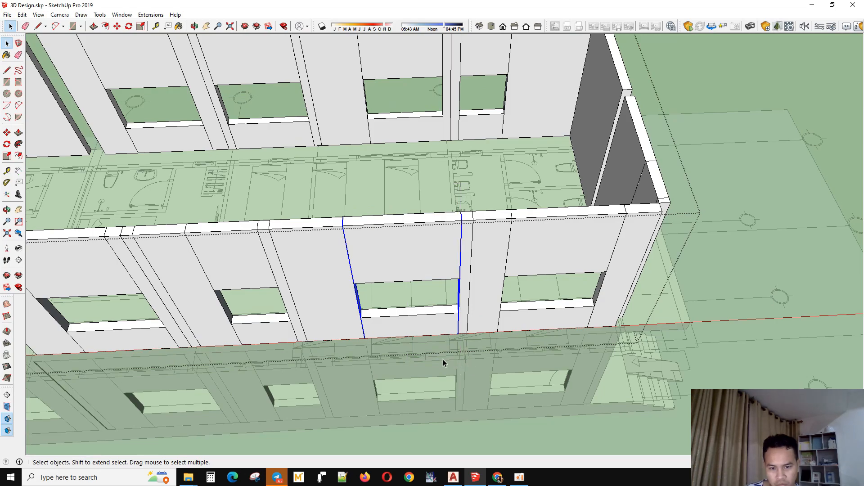
# Try to copy the selected window jambs along the upper wall to match the second floor plan
pyautogui.moveTo(443, 359); pyautogui.dragTo(512, 374, button='middle')
pyautogui.scroll(1, 568, 289)
pyautogui.scroll(2, 513, 374)
pyautogui.press('m')
pyautogui.scroll(2, 379, 379)
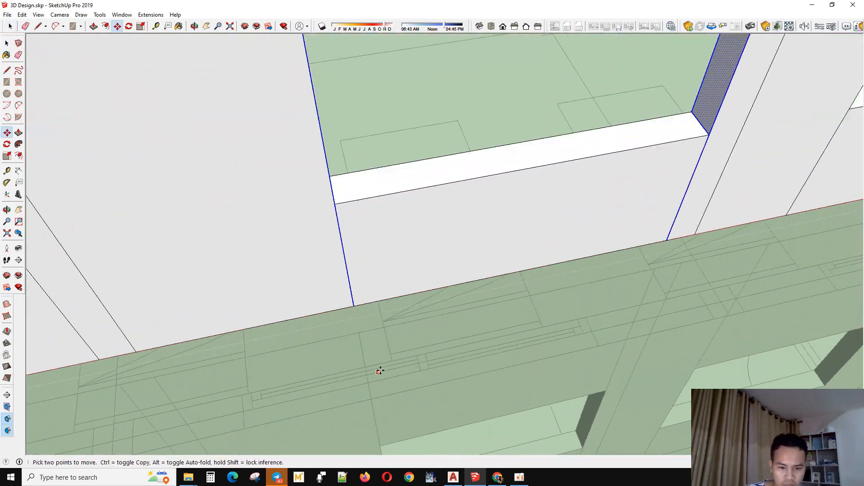
pyautogui.moveTo(380, 371); pyautogui.dragTo(433, 321, button='middle')
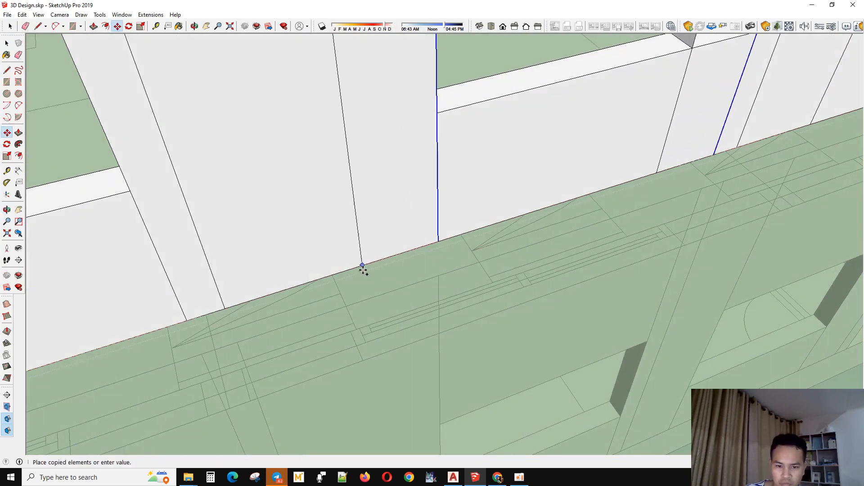
pyautogui.scroll(-2, 334, 276)
pyautogui.press('space')
pyautogui.scroll(-2, 334, 275)
pyautogui.moveTo(334, 276); pyautogui.dragTo(486, 305, button='middle')
pyautogui.scroll(-3, 382, 264)
pyautogui.scroll(-2, 459, 282)
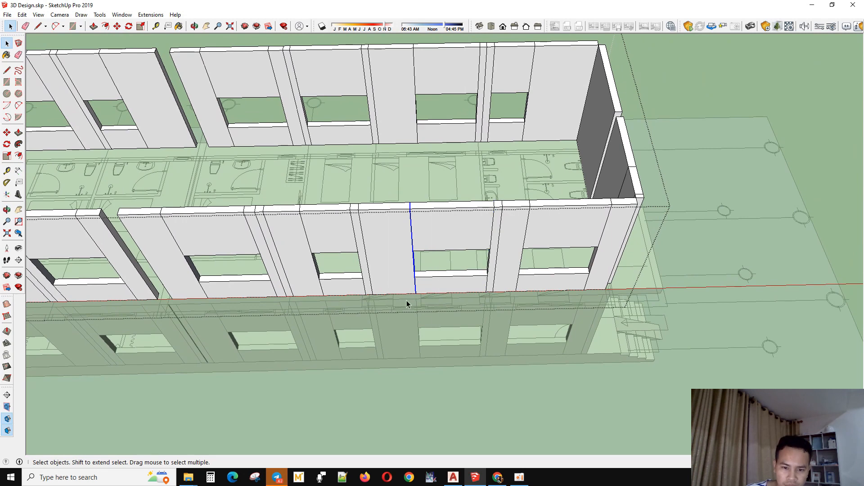
# Push/Pull both jambs of the upper front window second from the building's end to match its opening on the second floor plan
pyautogui.scroll(4, 406, 305)
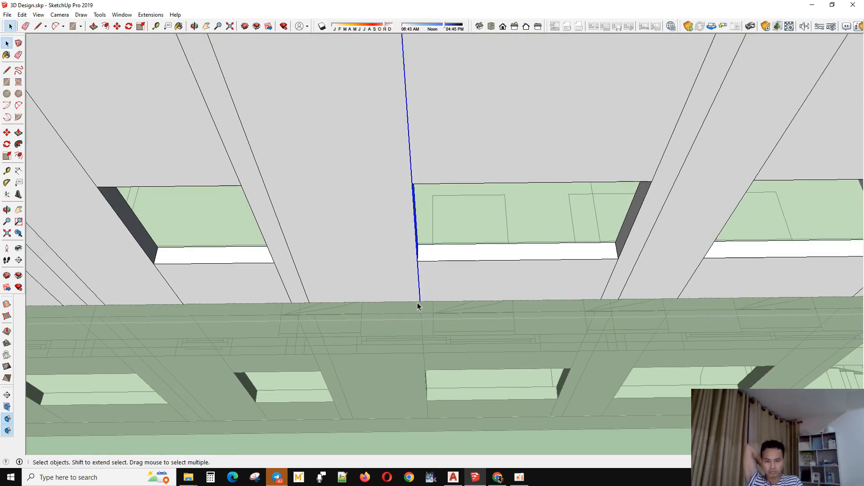
pyautogui.press('p')
pyautogui.moveTo(416, 284); pyautogui.dragTo(288, 256, button='middle')
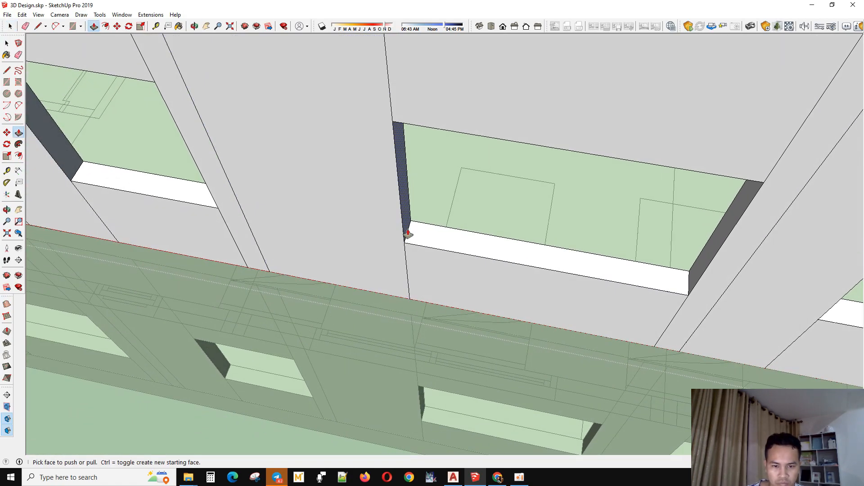
pyautogui.moveTo(328, 350); pyautogui.dragTo(509, 310, button='middle')
pyautogui.click(642, 152)
pyautogui.moveTo(642, 152); pyautogui.dragTo(546, 210, button='middle')
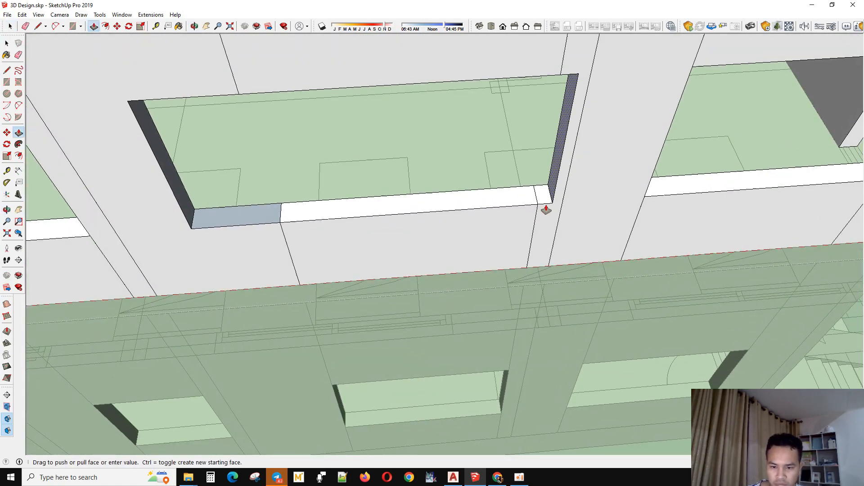
pyautogui.click(453, 336)
# Push the jamb of the adjacent smaller upper front window inward to narrow it to its opening on the second floor plan
pyautogui.scroll(-4, 520, 306)
pyautogui.moveTo(520, 306); pyautogui.dragTo(502, 326, button='middle')
pyautogui.scroll(4, 501, 326)
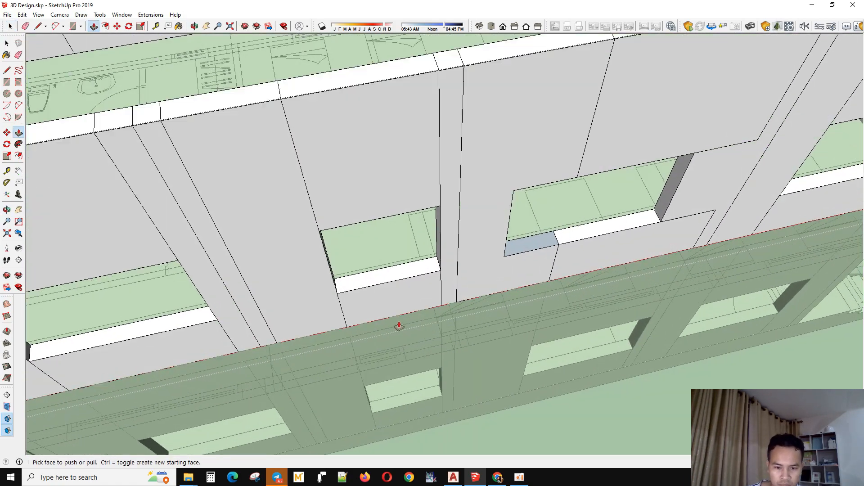
pyautogui.moveTo(400, 326); pyautogui.dragTo(499, 252, button='middle')
pyautogui.click(511, 125)
pyautogui.moveTo(459, 194); pyautogui.dragTo(470, 275, button='middle')
pyautogui.click(459, 308)
pyautogui.moveTo(459, 307); pyautogui.dragTo(328, 294, button='middle')
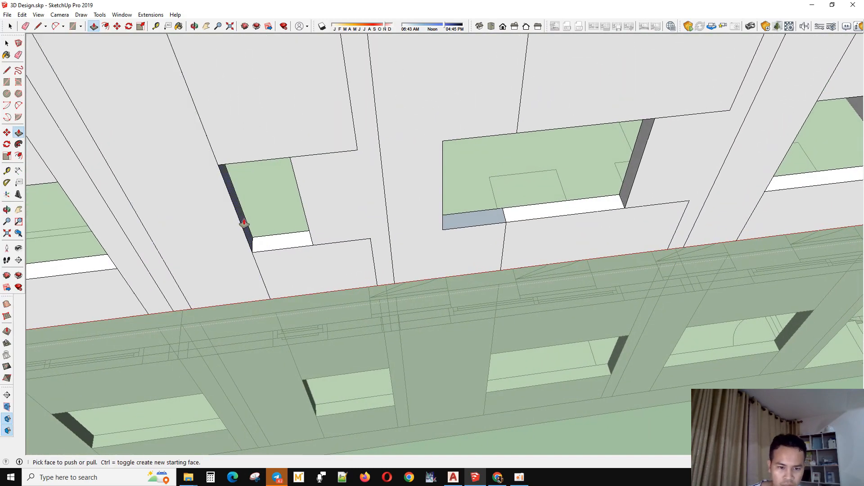
# Widen the third upper front window past the wall gap on both sides to the edges of its plan opening
pyautogui.scroll(-4, 275, 357)
pyautogui.moveTo(275, 357); pyautogui.dragTo(473, 321, button='middle')
pyautogui.scroll(4, 465, 339)
pyautogui.scroll(-4, 678, 255)
pyautogui.scroll(4, 353, 306)
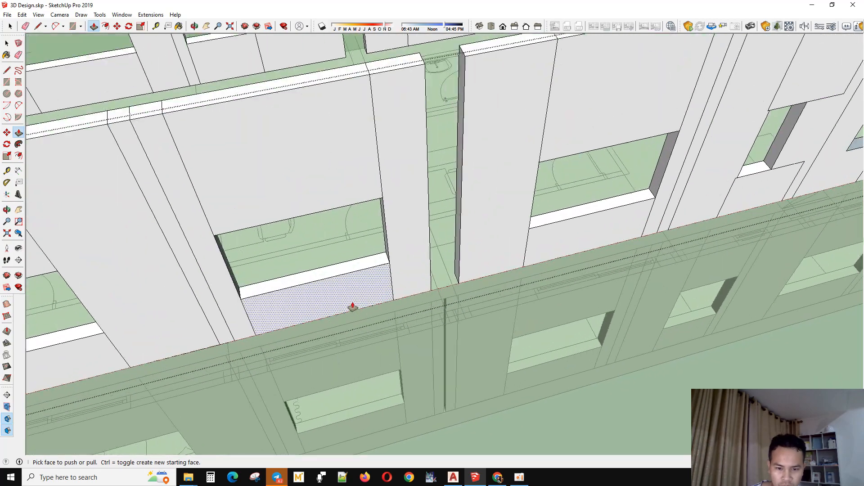
pyautogui.scroll(-1, 567, 305)
pyautogui.moveTo(361, 347); pyautogui.dragTo(400, 306, button='middle')
pyautogui.scroll(-3, 643, 243)
pyautogui.scroll(3, 303, 384)
pyautogui.moveTo(325, 252); pyautogui.dragTo(395, 199, button='middle')
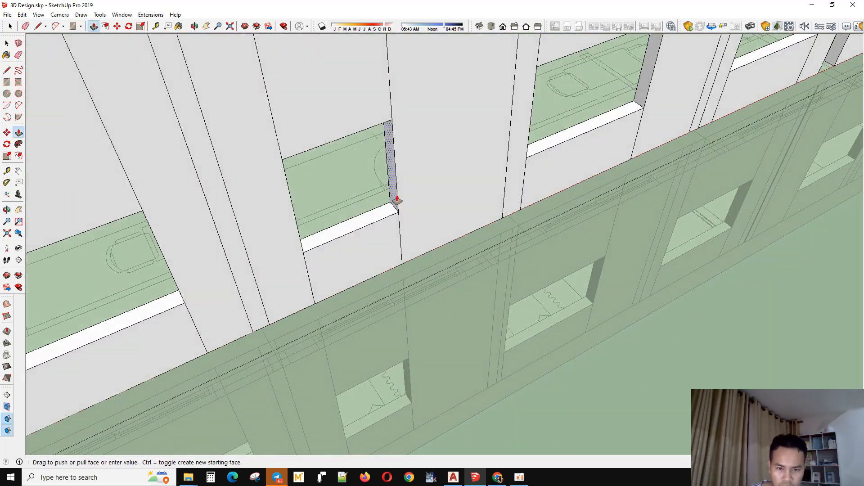
pyautogui.scroll(2, 479, 298)
pyautogui.moveTo(467, 302); pyautogui.dragTo(160, 214, button='middle')
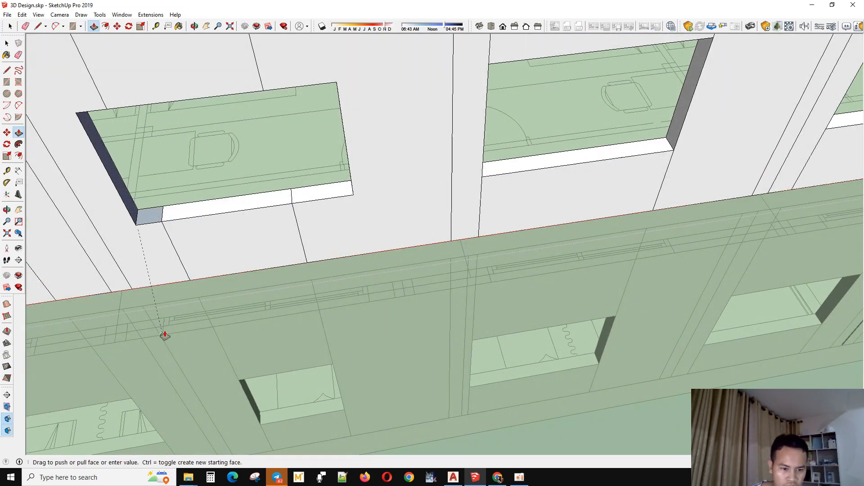
pyautogui.click(162, 336)
# Push both jambs of the upper front window directly beside the wall gap to fit the second floor plan
pyautogui.scroll(-4, 569, 282)
pyautogui.scroll(2, 241, 305)
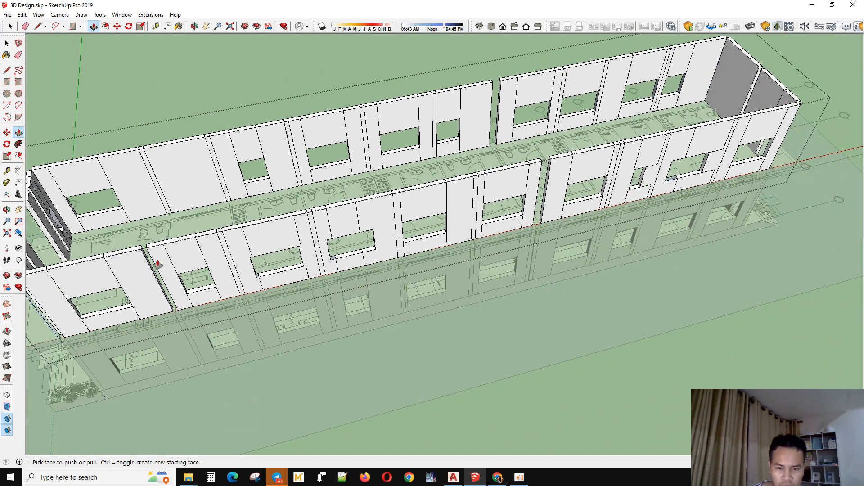
pyautogui.scroll(3, 158, 264)
pyautogui.moveTo(157, 265); pyautogui.dragTo(442, 283, button='middle')
pyautogui.scroll(2, 383, 280)
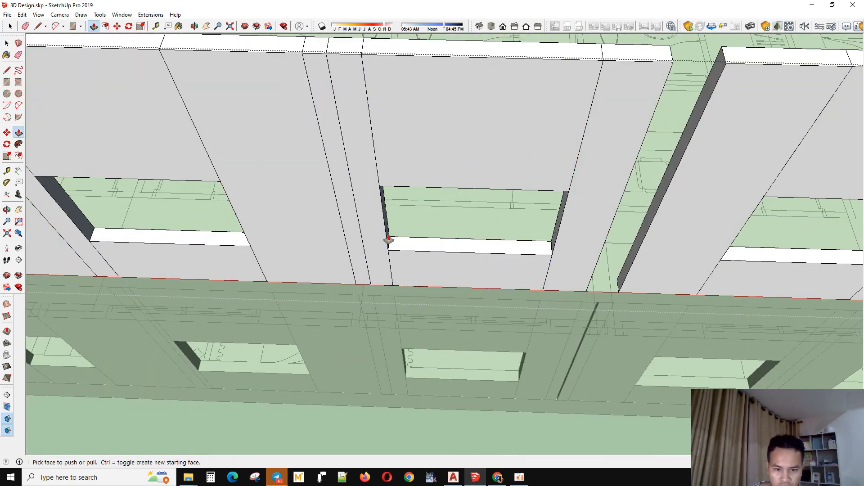
pyautogui.moveTo(532, 271); pyautogui.dragTo(612, 198, button='middle')
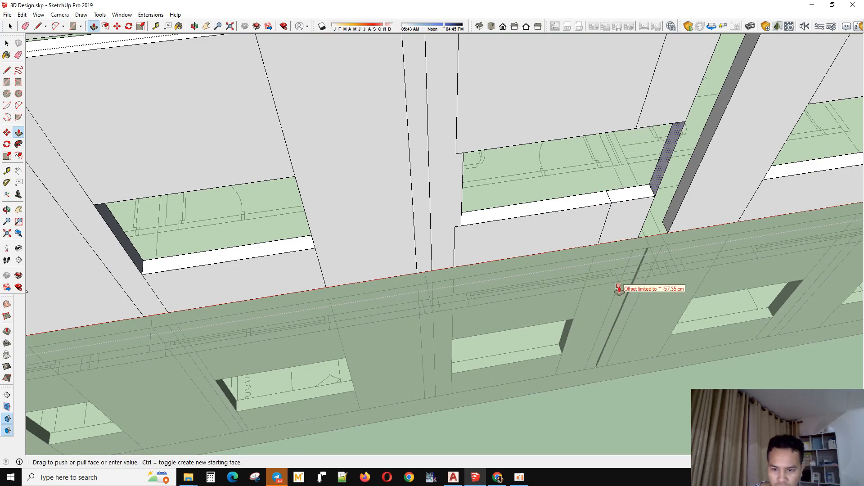
pyautogui.click(617, 280)
# Align the jambs of the second upper front window past the wall gap with its opening on the second floor plan
pyautogui.scroll(-3, 665, 243)
pyautogui.scroll(3, 450, 236)
pyautogui.moveTo(459, 238); pyautogui.dragTo(486, 239, button='middle')
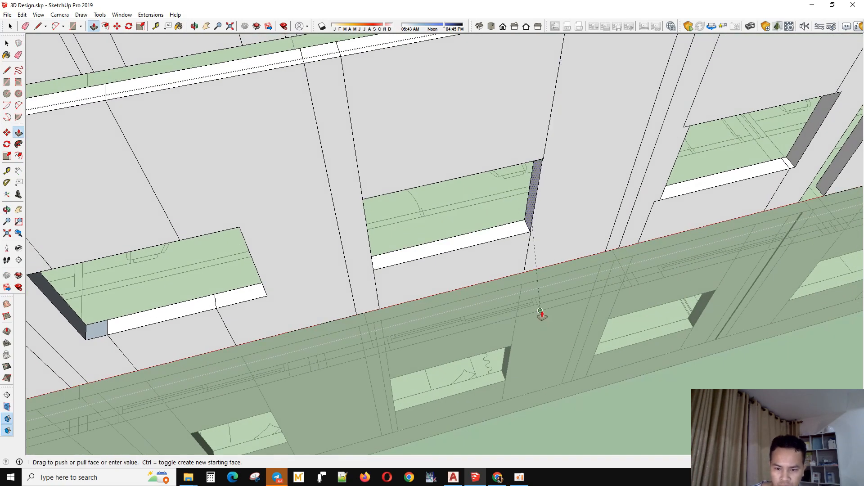
pyautogui.click(541, 314)
pyautogui.scroll(-3, 495, 292)
pyautogui.scroll(3, 440, 272)
pyautogui.click(274, 336)
pyautogui.moveTo(273, 336); pyautogui.dragTo(449, 277, button='middle')
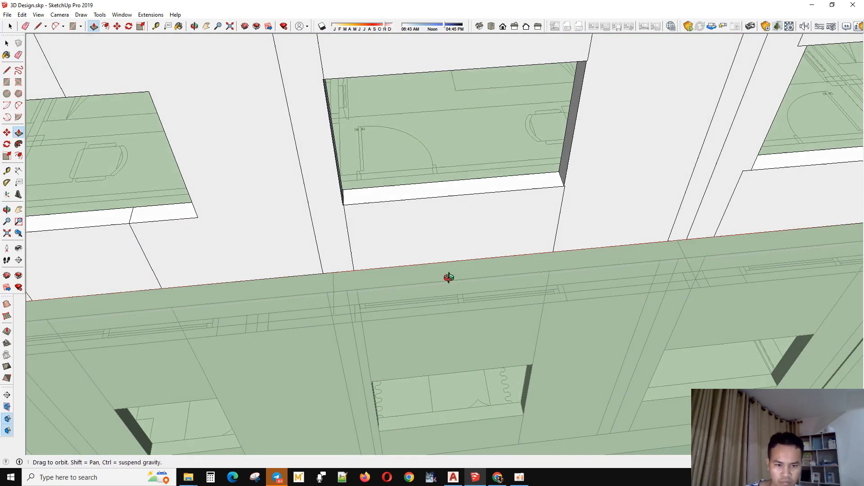
pyautogui.scroll(-4, 434, 318)
pyautogui.moveTo(434, 319); pyautogui.dragTo(504, 221, button='middle')
pyautogui.scroll(4, 508, 228)
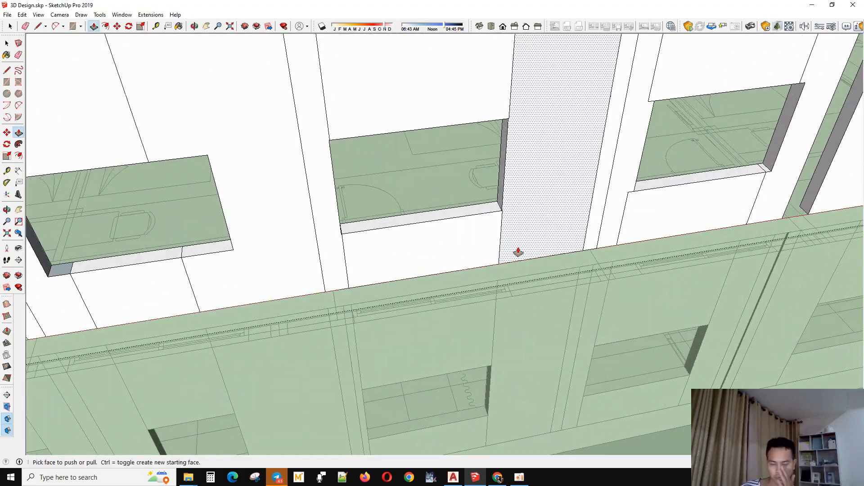
# Widen the upper front window at the stairs to match the window drawn on the second floor plan
pyautogui.scroll(-4, 470, 248)
pyautogui.scroll(-4, 419, 252)
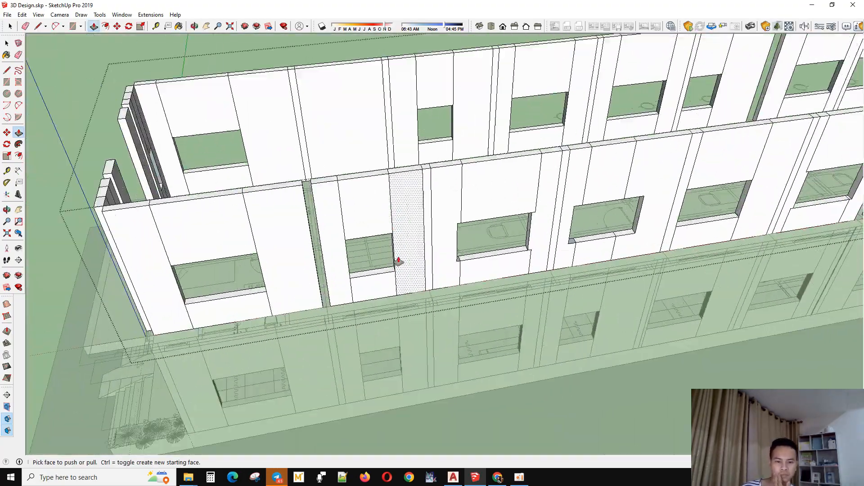
pyautogui.scroll(2, 399, 260)
pyautogui.moveTo(400, 261); pyautogui.dragTo(495, 283, button='middle')
pyautogui.scroll(4, 461, 285)
pyautogui.scroll(2, 470, 245)
pyautogui.moveTo(368, 350); pyautogui.dragTo(315, 286, button='middle')
pyautogui.click(536, 330)
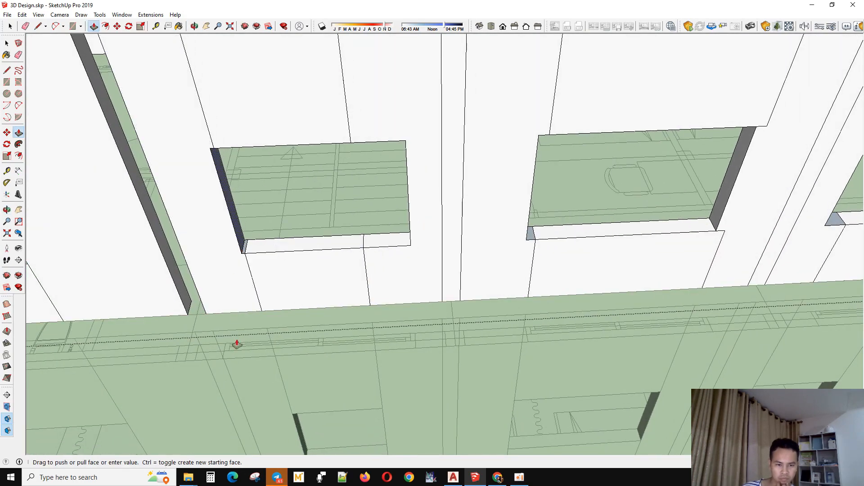
# Push the jambs of the last upper front window at the stair end of the building to its narrow plan opening
pyautogui.scroll(-3, 358, 353)
pyautogui.moveTo(359, 354); pyautogui.dragTo(212, 285, button='middle')
pyautogui.scroll(3, 162, 220)
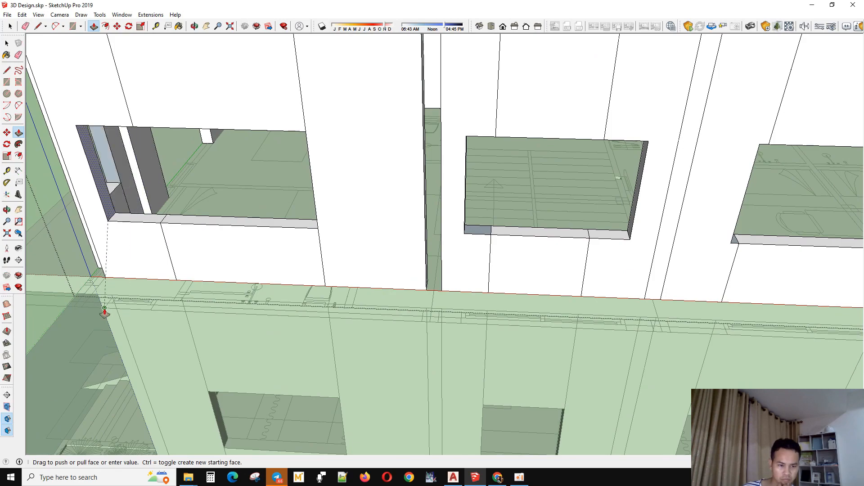
pyautogui.moveTo(105, 311); pyautogui.dragTo(499, 292, button='middle')
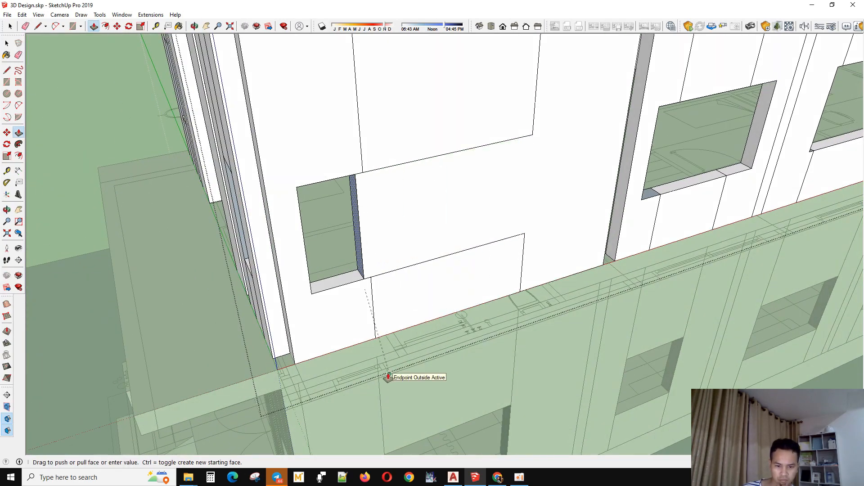
pyautogui.scroll(-5, 388, 376)
pyautogui.moveTo(299, 358); pyautogui.dragTo(249, 351, button='middle')
pyautogui.scroll(-5, 248, 351)
pyautogui.press('space')
# Push both jambs of the rear wall window next to the blank stair bay to its narrow opening on the plan
pyautogui.moveTo(391, 247); pyautogui.dragTo(257, 324, button='middle')
pyautogui.scroll(4, 257, 324)
pyautogui.scroll(-3, 394, 245)
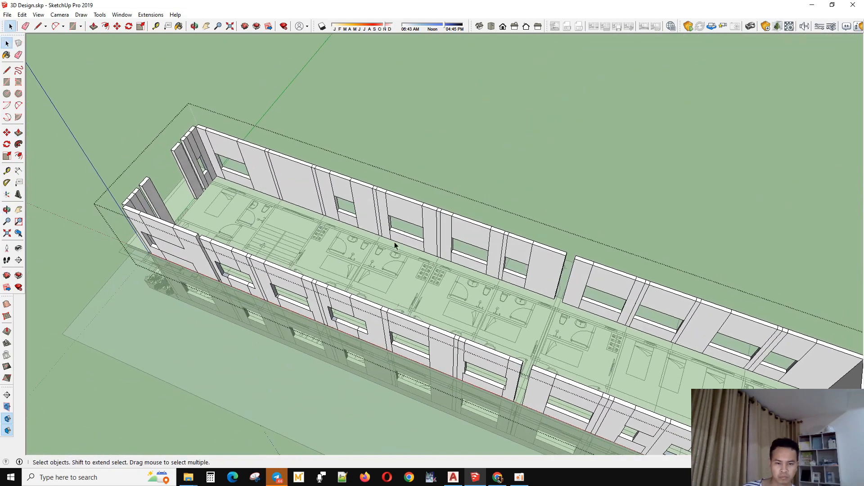
pyautogui.scroll(5, 360, 234)
pyautogui.moveTo(337, 239); pyautogui.dragTo(339, 259, button='middle')
pyautogui.scroll(3, 446, 257)
pyautogui.scroll(3, 373, 199)
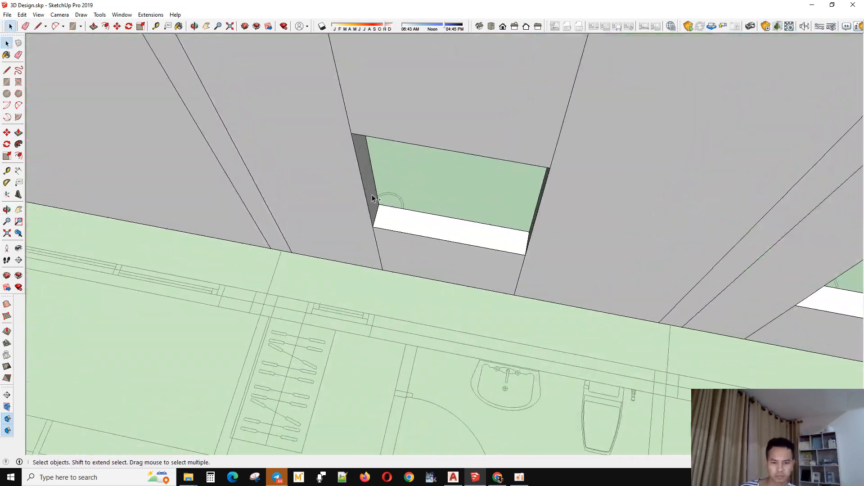
pyautogui.moveTo(372, 199); pyautogui.dragTo(407, 210, button='middle')
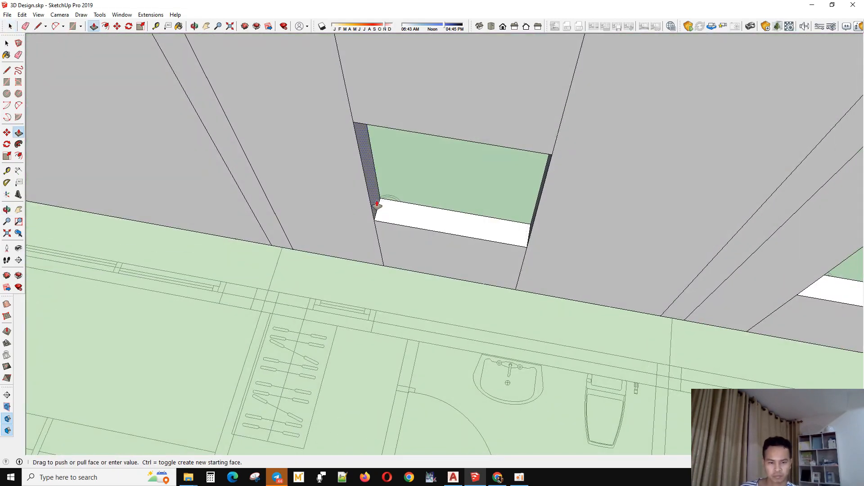
pyautogui.click(306, 313)
pyautogui.moveTo(306, 313); pyautogui.dragTo(566, 245, button='middle')
pyautogui.click(505, 285)
pyautogui.scroll(-5, 659, 250)
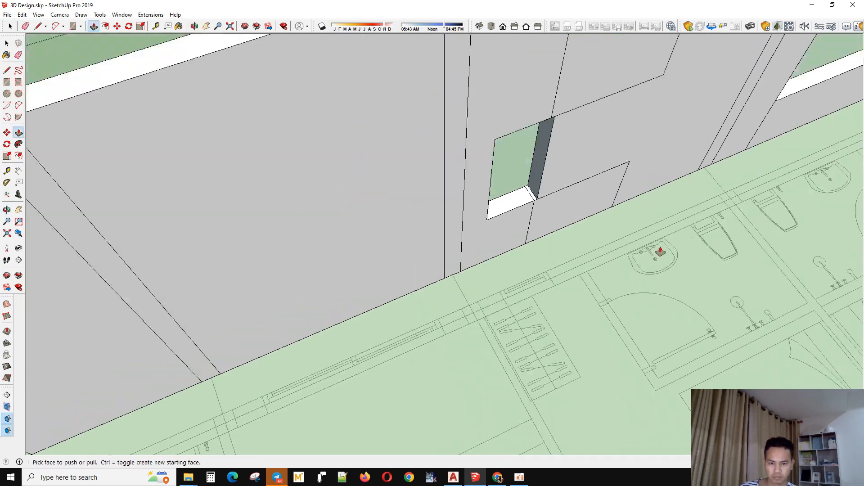
# Narrow the rear wall's end window near the building corner on both sides to match the second floor plan
pyautogui.scroll(-3, 292, 266)
pyautogui.moveTo(396, 238); pyautogui.dragTo(360, 241, button='middle')
pyautogui.scroll(-4, 558, 284)
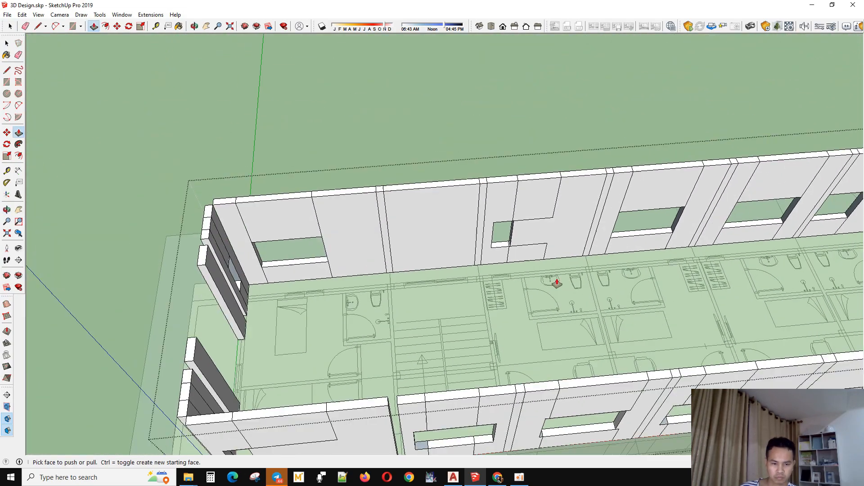
pyautogui.scroll(5, 297, 264)
pyautogui.moveTo(297, 270); pyautogui.dragTo(443, 252, button='middle')
pyautogui.scroll(3, 500, 213)
pyautogui.click(508, 334)
pyautogui.moveTo(508, 334); pyautogui.dragTo(256, 270, button='middle')
pyautogui.click(287, 173)
pyautogui.click(311, 312)
pyautogui.scroll(-3, 252, 301)
pyautogui.moveTo(167, 288); pyautogui.dragTo(247, 317, button='middle')
pyautogui.press('space')
pyautogui.scroll(-5, 396, 270)
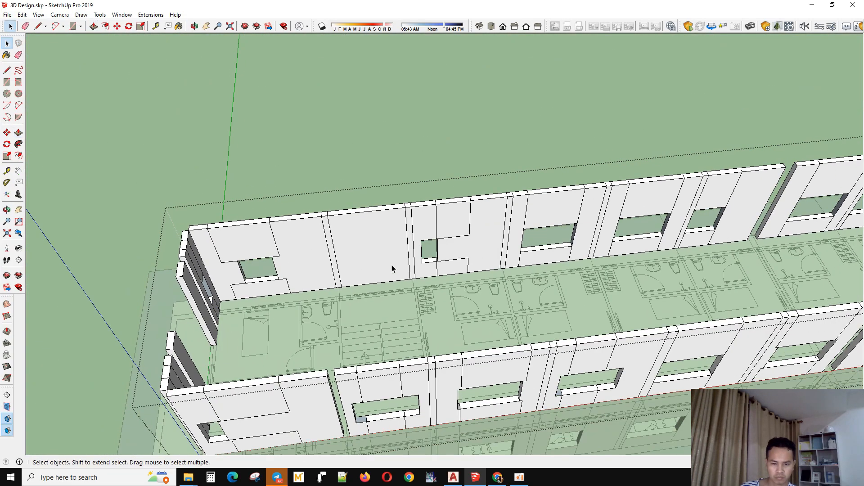
# Place guides on the blank rear stair bay wall at the plan window's edges and the adjacent window's sill and head heights
pyautogui.scroll(5, 399, 293)
pyautogui.moveTo(400, 293); pyautogui.dragTo(476, 282, button='middle')
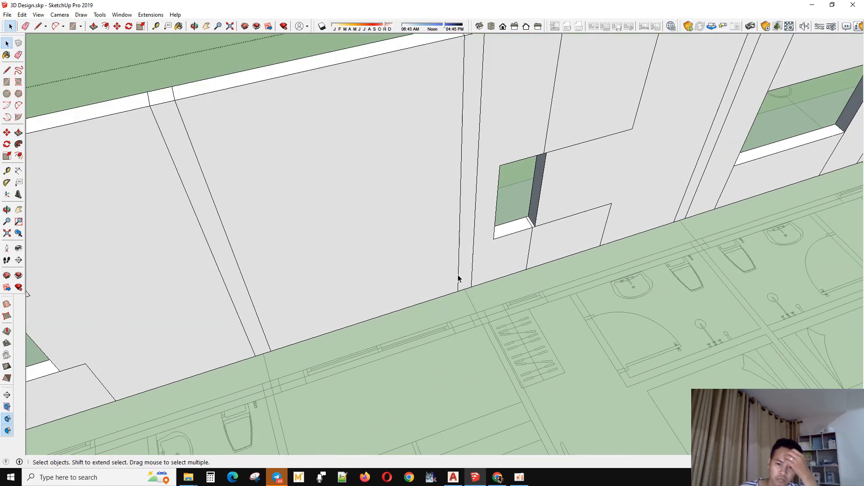
pyautogui.scroll(-2, 450, 281)
pyautogui.scroll(-4, 357, 193)
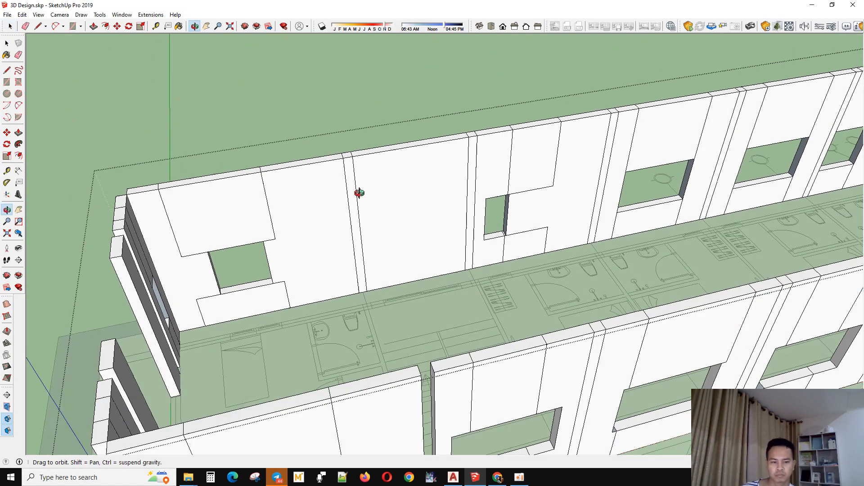
pyautogui.scroll(5, 382, 323)
pyautogui.click(382, 360)
pyautogui.scroll(2, 400, 328)
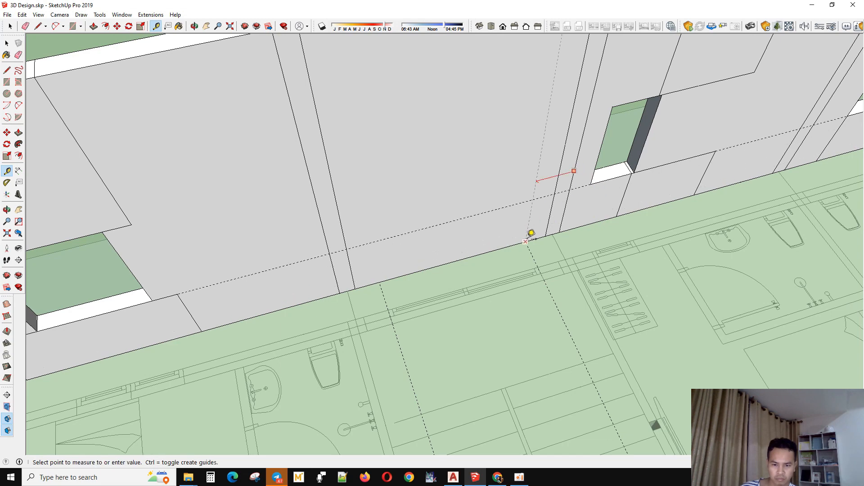
pyautogui.click(613, 107)
pyautogui.press('space')
pyautogui.click(495, 171)
# Draw a rectangle between the guides on the rear stair bay wall and push it through to cut the window opening
pyautogui.press('r')
pyautogui.click(361, 168)
pyautogui.click(533, 200)
pyautogui.press('space')
pyautogui.click(502, 192)
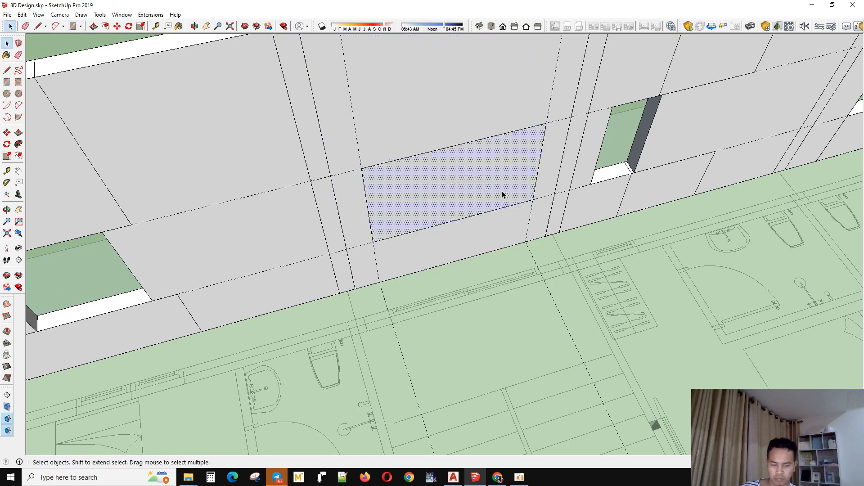
pyautogui.moveTo(460, 191); pyautogui.dragTo(461, 318, button='middle')
pyautogui.click(644, 208)
pyautogui.press('space')
# Push both jambs of the second rear window past the new stair opening to its narrow opening on the plan
pyautogui.scroll(-4, 369, 201)
pyautogui.scroll(6, 490, 305)
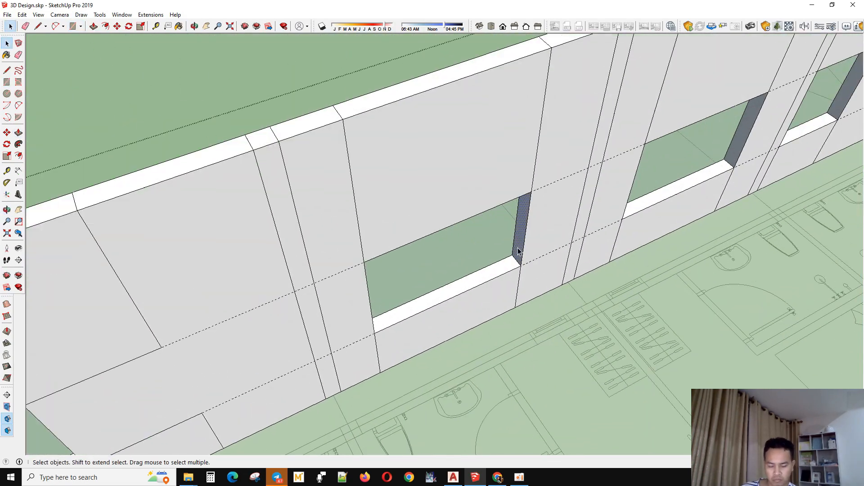
pyautogui.click(568, 316)
pyautogui.moveTo(568, 317); pyautogui.dragTo(318, 251, button='middle')
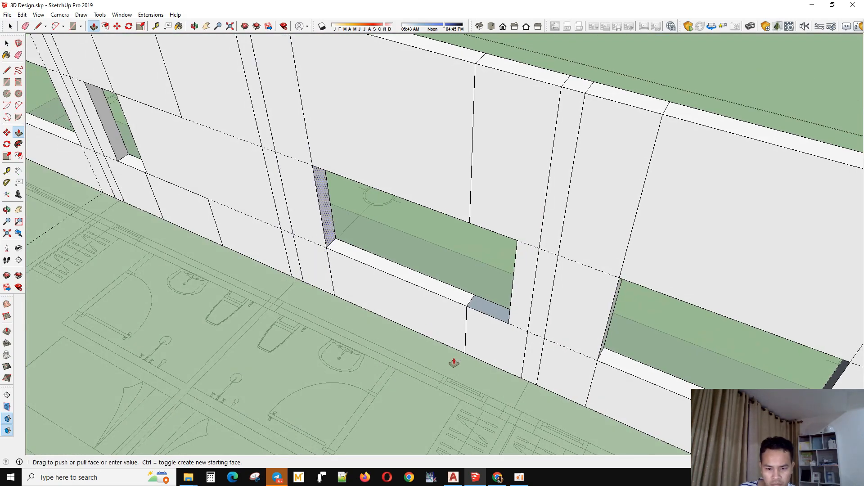
pyautogui.click(465, 353)
# Push both jambs of the third rear window past the stair opening to its narrow opening on the plan
pyautogui.moveTo(401, 392); pyautogui.dragTo(235, 322, button='middle')
pyautogui.scroll(-4, 235, 322)
pyautogui.scroll(4, 540, 292)
pyautogui.moveTo(540, 293); pyautogui.dragTo(415, 297, button='middle')
pyautogui.scroll(2, 457, 274)
pyautogui.click(458, 271)
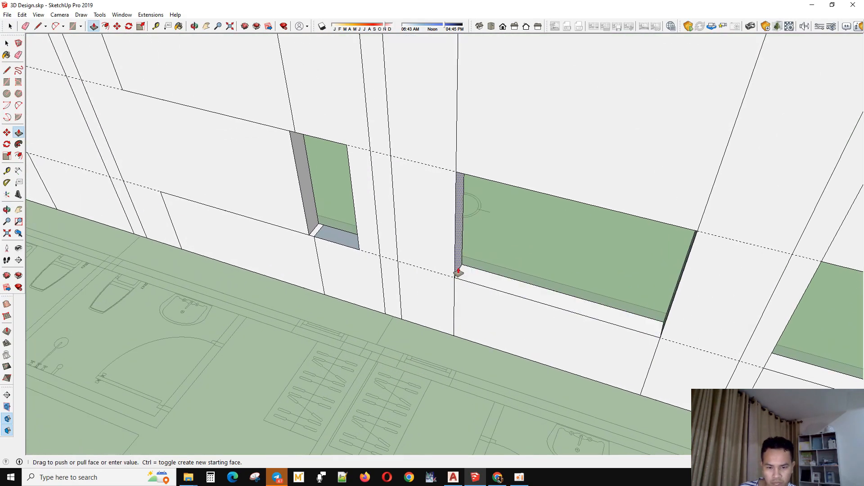
pyautogui.click(397, 369)
pyautogui.moveTo(397, 369); pyautogui.dragTo(739, 311, button='middle')
pyautogui.click(767, 231)
pyautogui.moveTo(708, 272); pyautogui.dragTo(579, 266, button='middle')
pyautogui.click(604, 382)
# Extend the rear window beside the wall gap by pushing its gap-side jamb to the edge of the plan opening
pyautogui.scroll(-3, 281, 289)
pyautogui.scroll(-3, 281, 290)
pyautogui.scroll(3, 579, 304)
pyautogui.scroll(-2, 440, 306)
pyautogui.scroll(3, 579, 266)
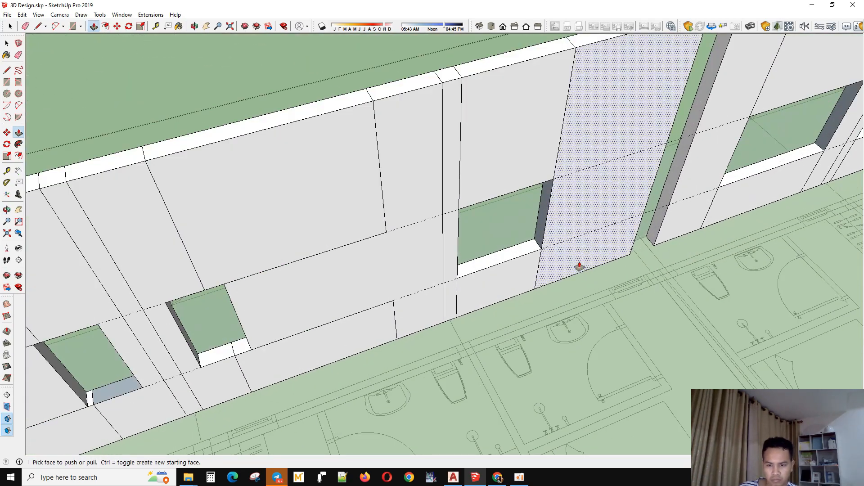
pyautogui.click(547, 226)
pyautogui.click(654, 284)
# Push the opposite jamb of the gap-side rear window toward the wall gap to the start of its plan opening
pyautogui.moveTo(654, 285); pyautogui.dragTo(413, 256, button='middle')
pyautogui.scroll(-3, 414, 258)
pyautogui.scroll(3, 440, 250)
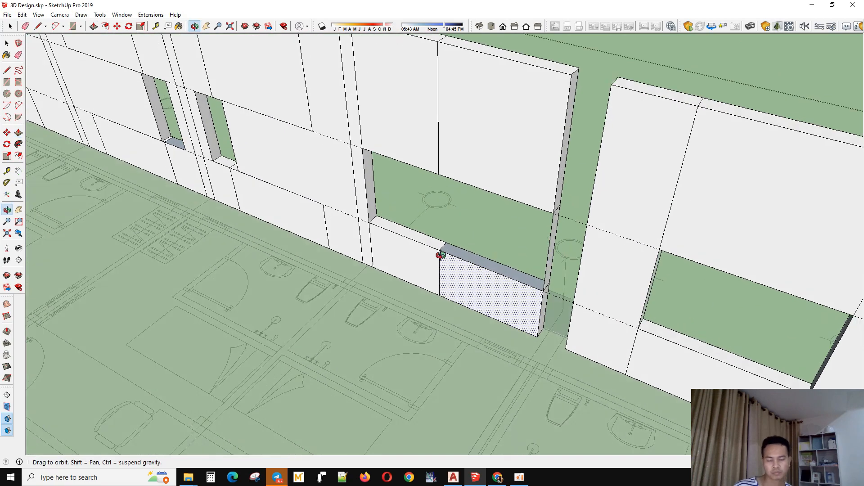
pyautogui.scroll(2, 362, 197)
pyautogui.scroll(1, 508, 306)
pyautogui.click(522, 269)
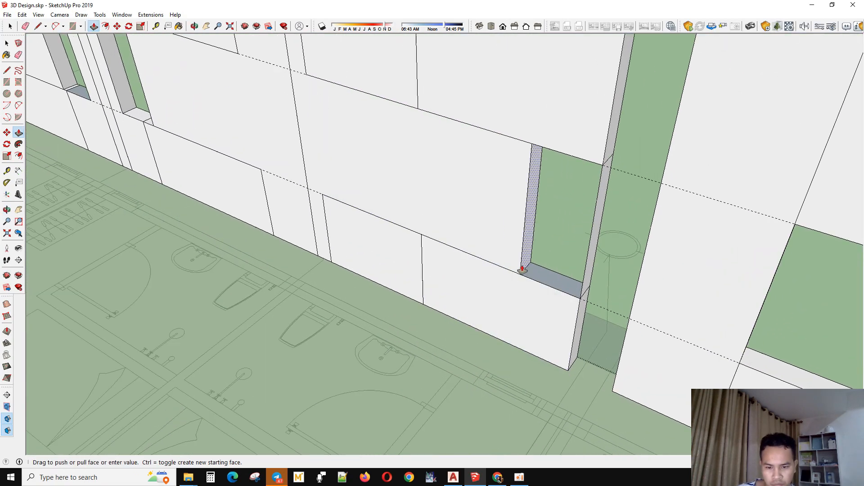
pyautogui.click(474, 386)
# Push both jambs of the first rear window beyond the wall gap to its narrow opening on the plan
pyautogui.scroll(-4, 473, 360)
pyautogui.moveTo(401, 301); pyautogui.dragTo(540, 311, button='middle')
pyautogui.moveTo(641, 336); pyautogui.dragTo(680, 326, button='middle')
pyautogui.scroll(3, 638, 299)
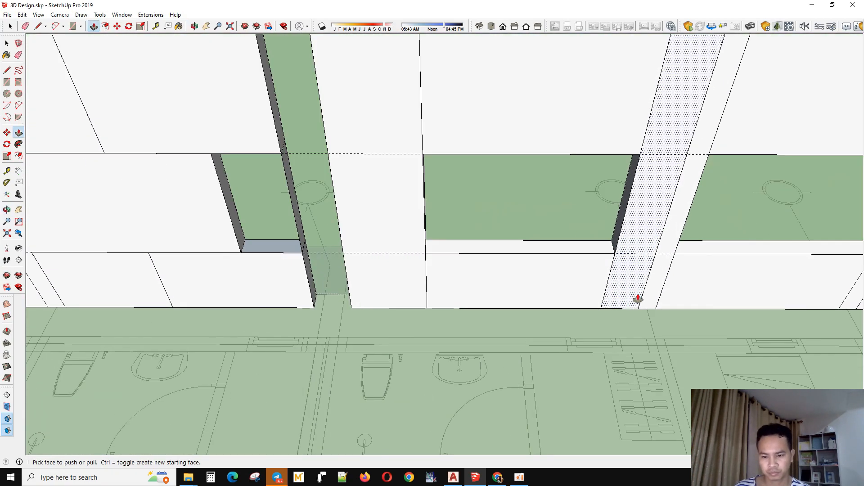
pyautogui.scroll(-1, 628, 359)
pyautogui.moveTo(609, 309); pyautogui.dragTo(437, 237, button='middle')
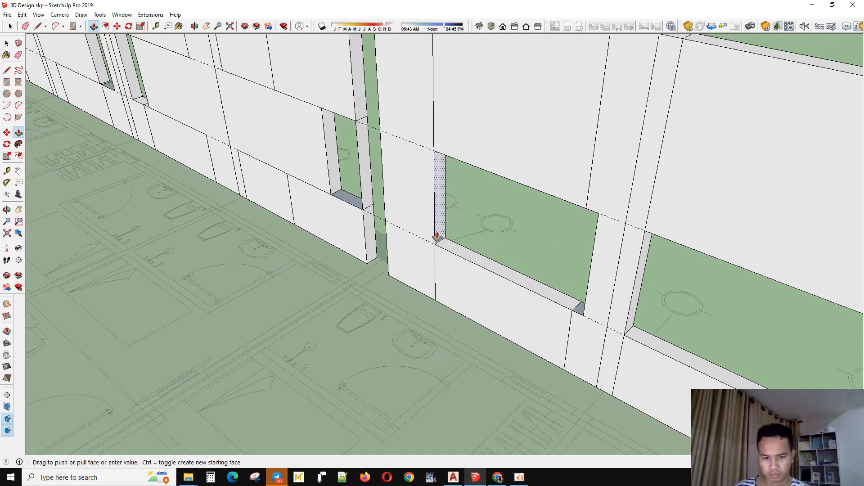
pyautogui.click(501, 381)
pyautogui.scroll(-3, 501, 381)
pyautogui.moveTo(477, 376); pyautogui.dragTo(639, 255, button='middle')
pyautogui.scroll(-2, 629, 361)
# Narrow the second rear window beyond the wall gap by pushing both jambs inward to its plan opening
pyautogui.scroll(5, 523, 288)
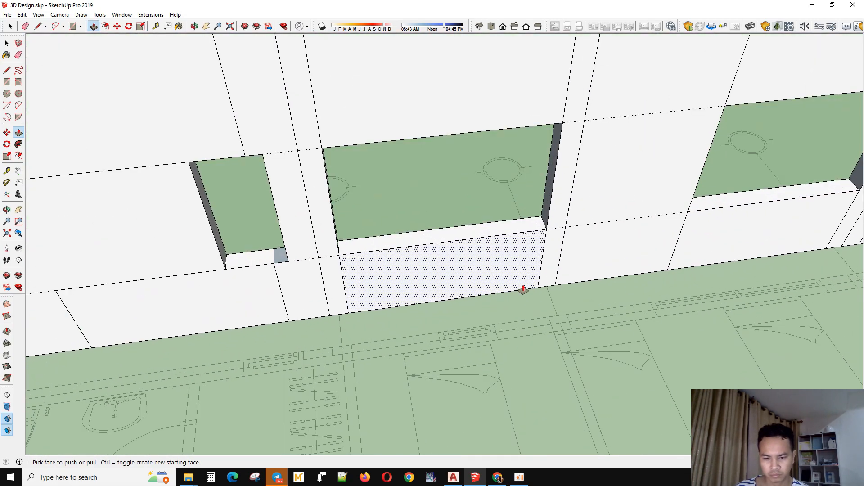
pyautogui.click(498, 344)
pyautogui.moveTo(499, 344); pyautogui.dragTo(350, 214, button='middle')
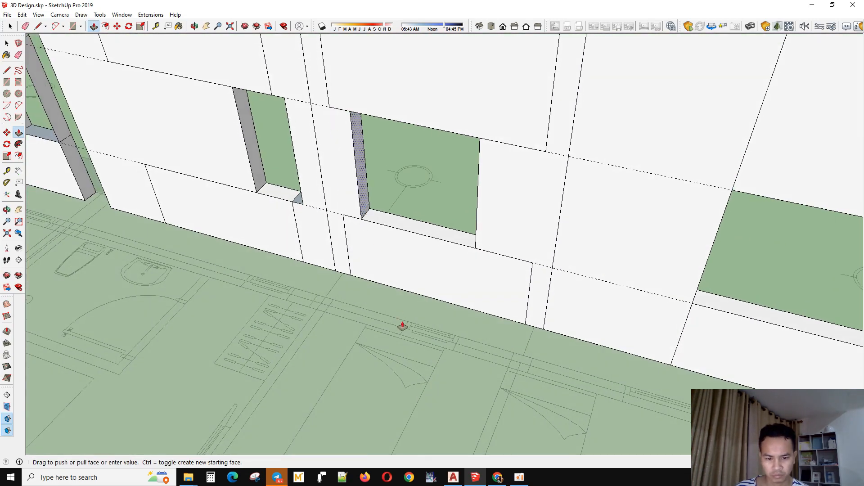
pyautogui.scroll(-3, 283, 339)
pyautogui.scroll(4, 395, 242)
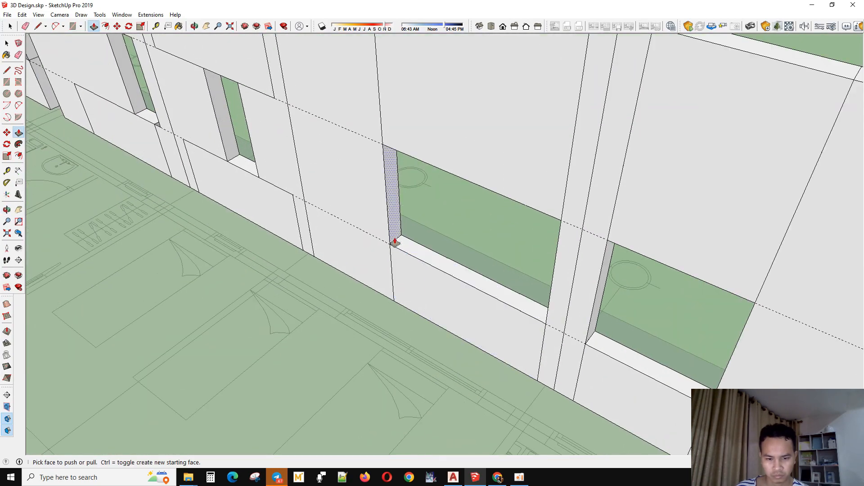
# Shift the third rear window beyond the wall gap toward the gap by pushing both jambs to its wide plan opening
pyautogui.click(334, 319)
pyautogui.moveTo(335, 318); pyautogui.dragTo(590, 288, button='middle')
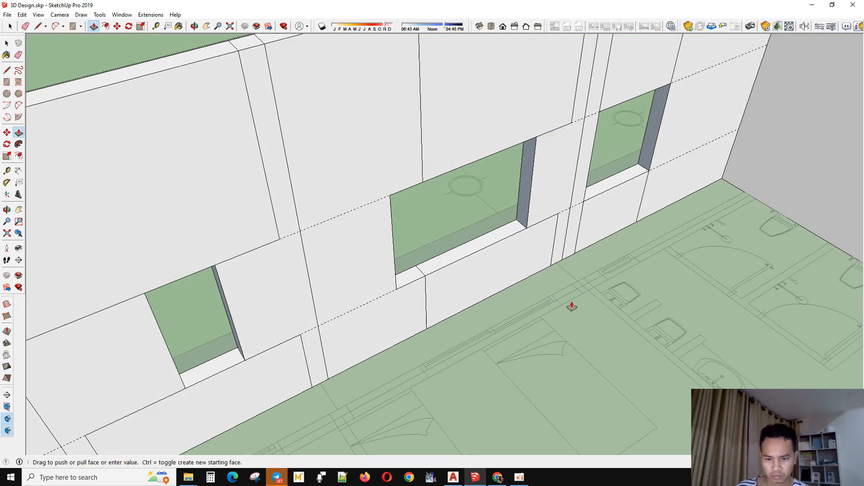
pyautogui.moveTo(428, 291); pyautogui.dragTo(356, 235, button='middle')
pyautogui.click(356, 235)
# Narrow the last rear window by pushing its end-wall-side jamb inward to the edge of the plan opening
pyautogui.moveTo(348, 346); pyautogui.dragTo(492, 266, button='middle')
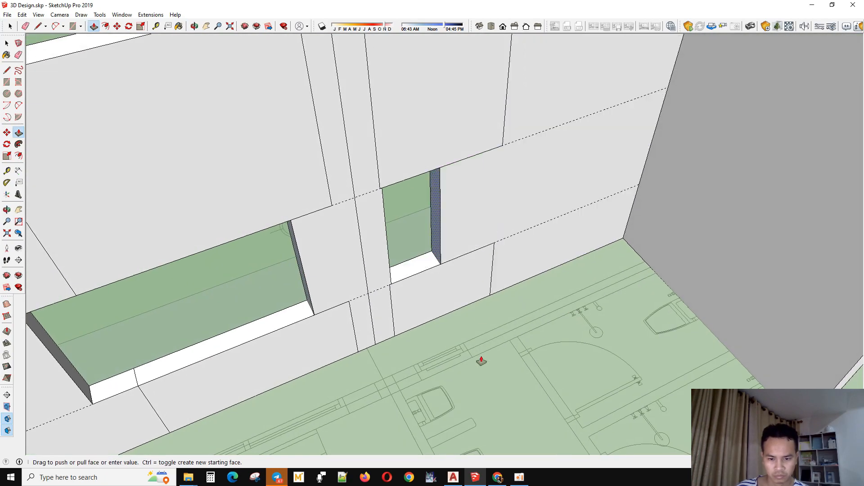
pyautogui.scroll(-5, 480, 353)
pyautogui.scroll(5, 440, 271)
pyautogui.press('space')
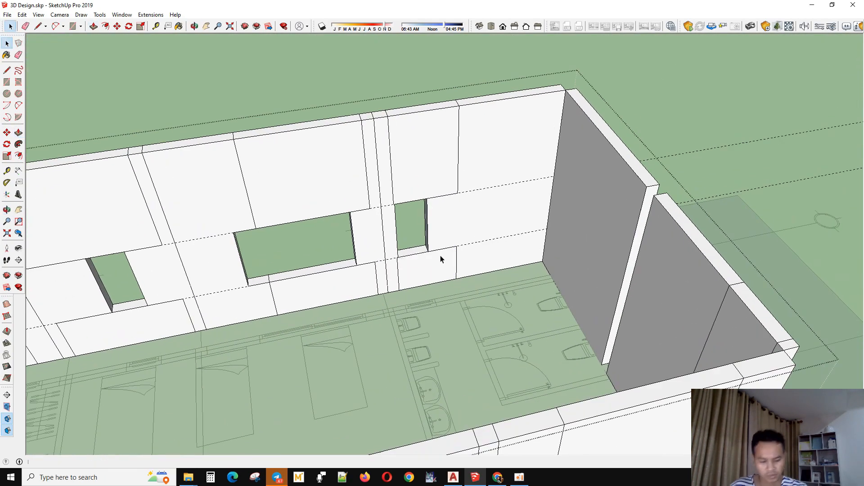
pyautogui.click(520, 478)
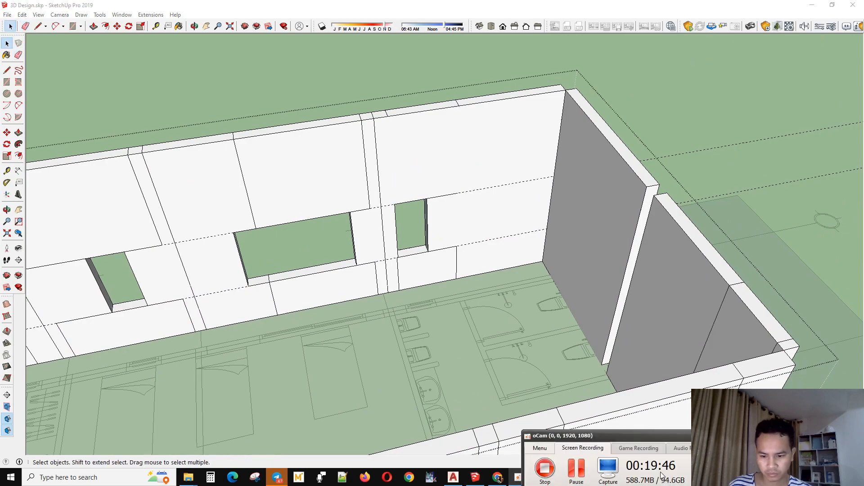